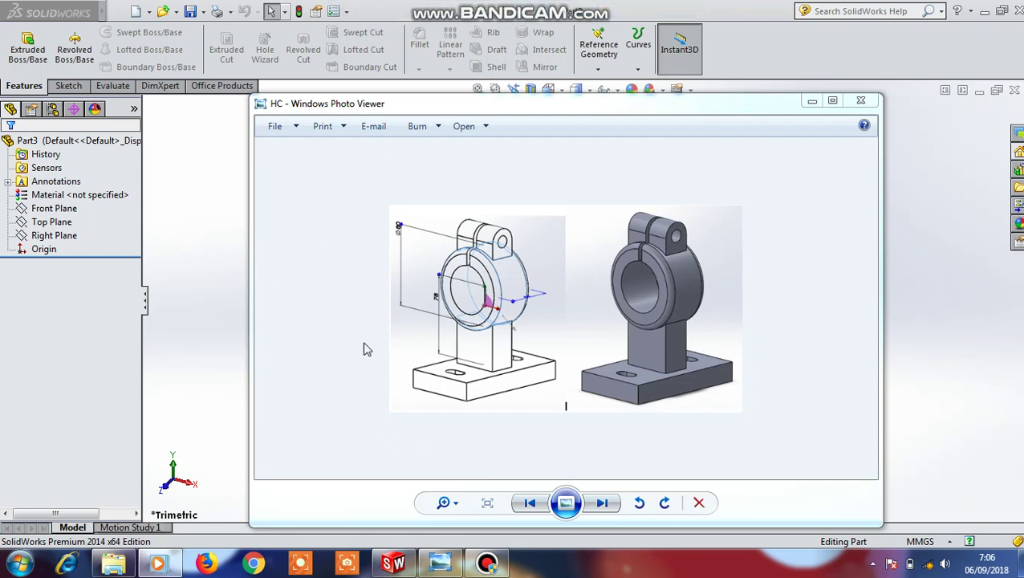
Minimize the Windows Photo Viewer picture of the bracket to reveal the empty Part3 workspace.
left_click(810, 103)
Start a sketch on the Front Plane and draw a corner rectangle from the origin.
left_click(50, 210)
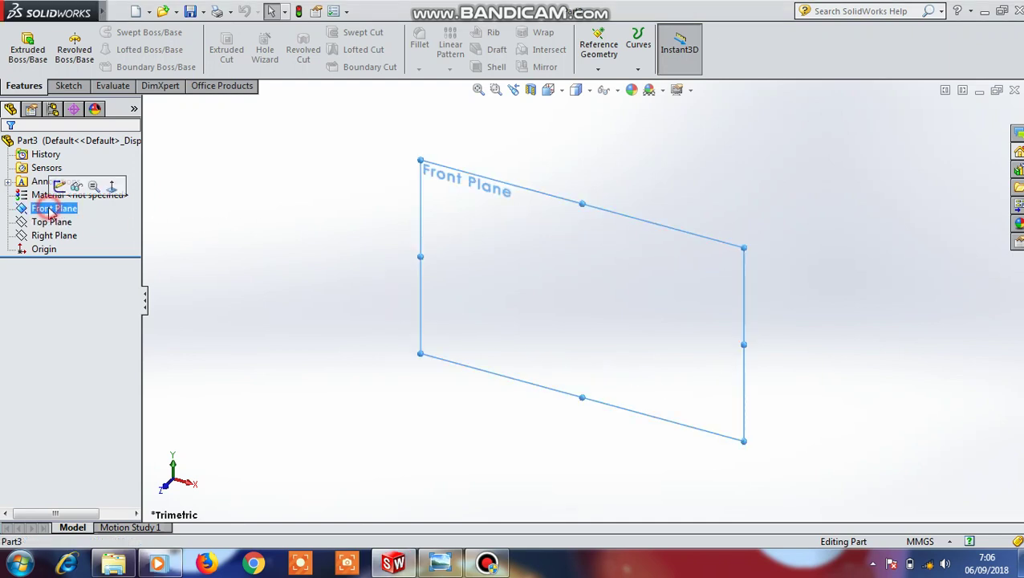
left_click(112, 186)
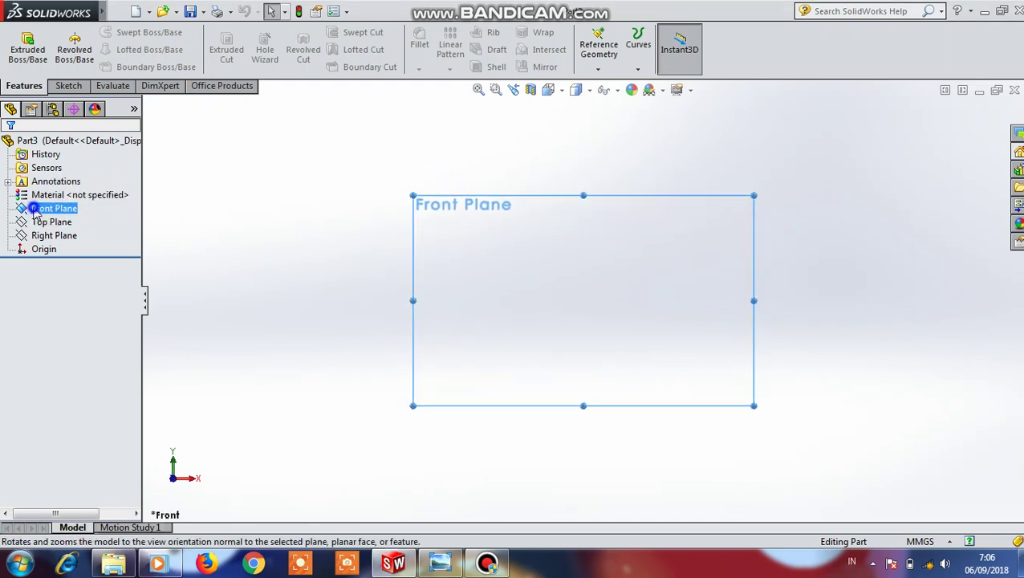
right_click(35, 211)
left_click(36, 189)
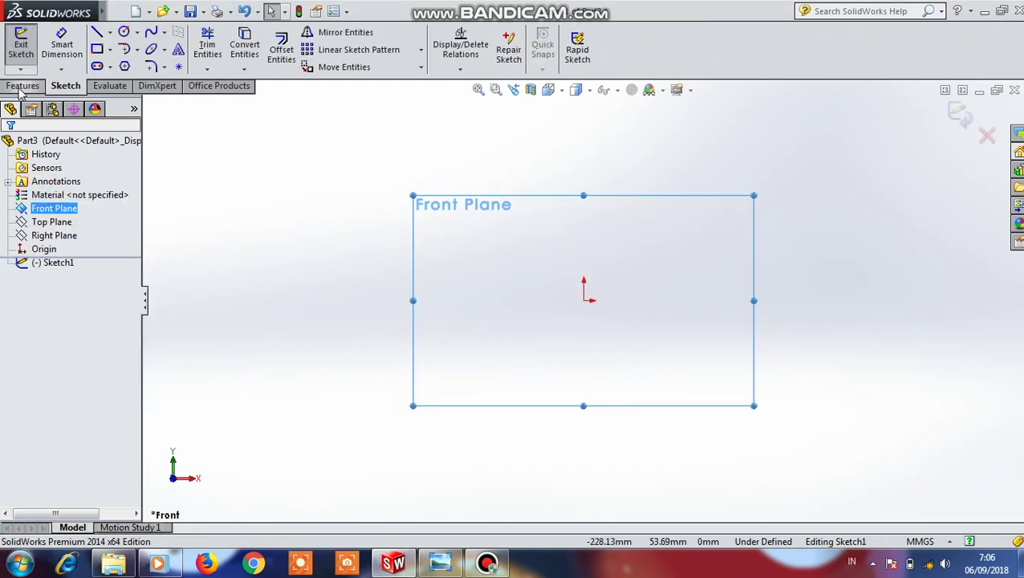
left_click(96, 49)
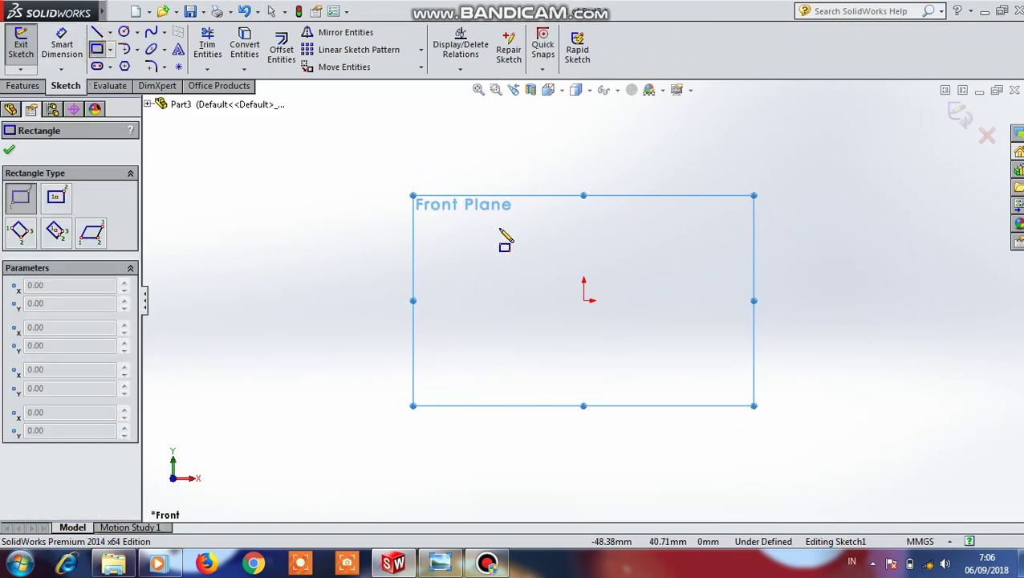
left_click_drag(584, 301, 742, 354)
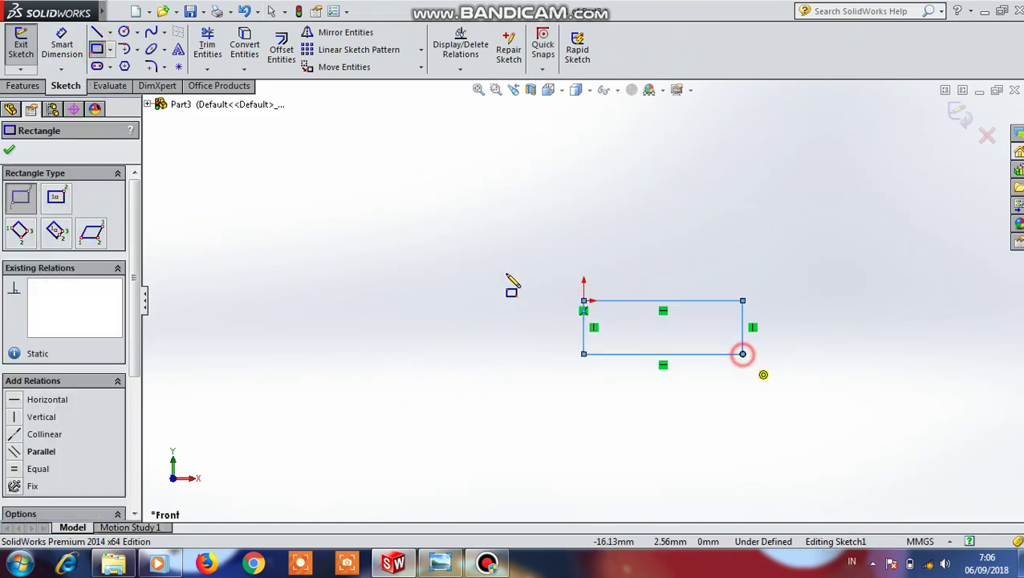
Dimension the rectangle 120 mm wide and 18 mm high.
left_click(68, 58)
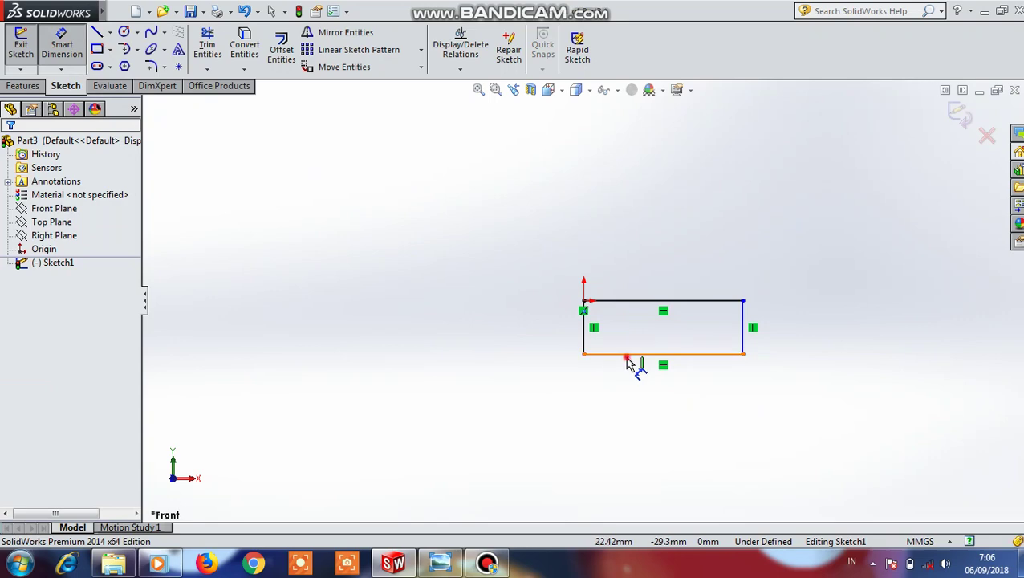
left_click(628, 357)
left_click(632, 431)
type("12")
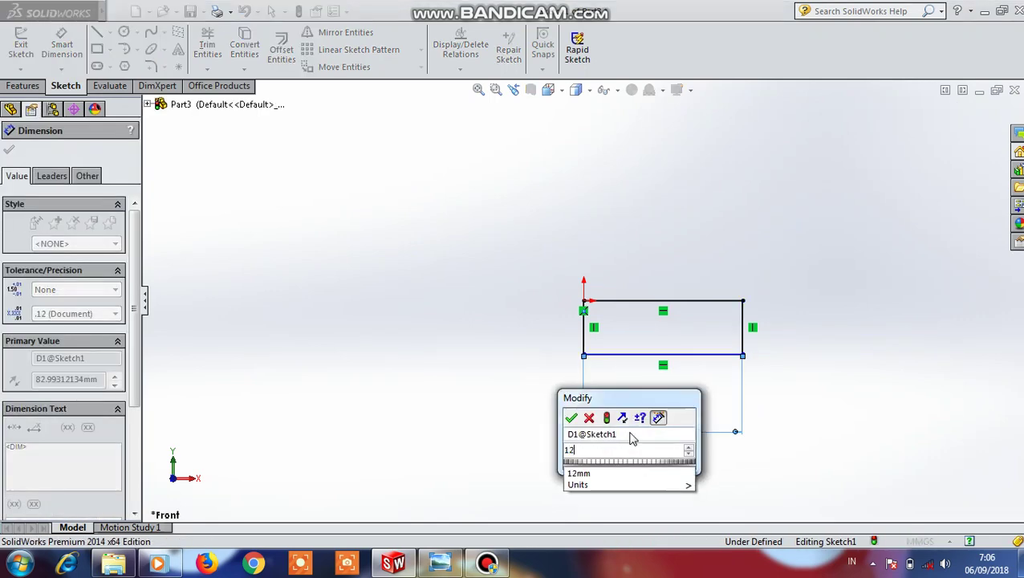
type("0")
left_click(572, 417)
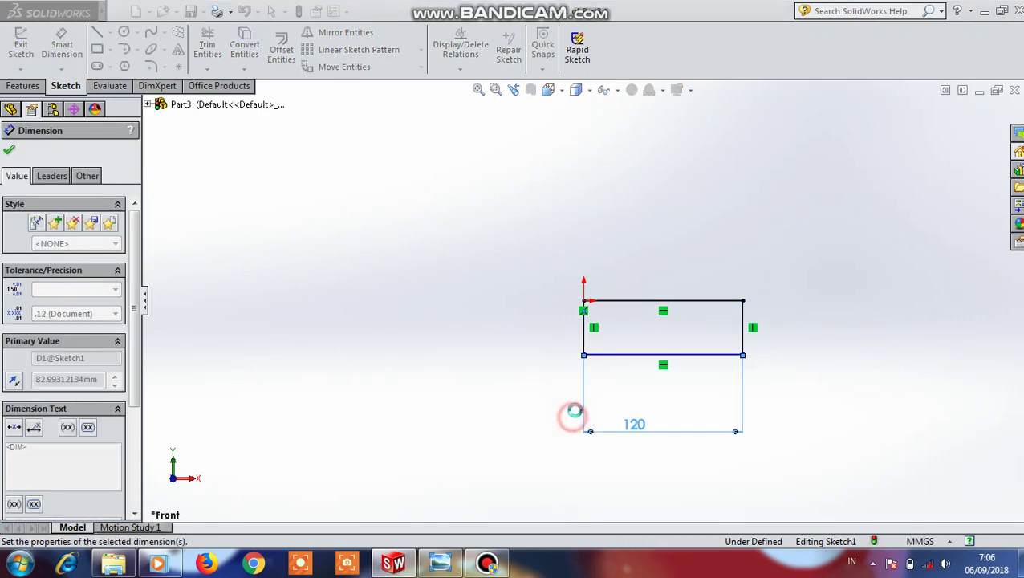
left_click(743, 341)
left_click(789, 344)
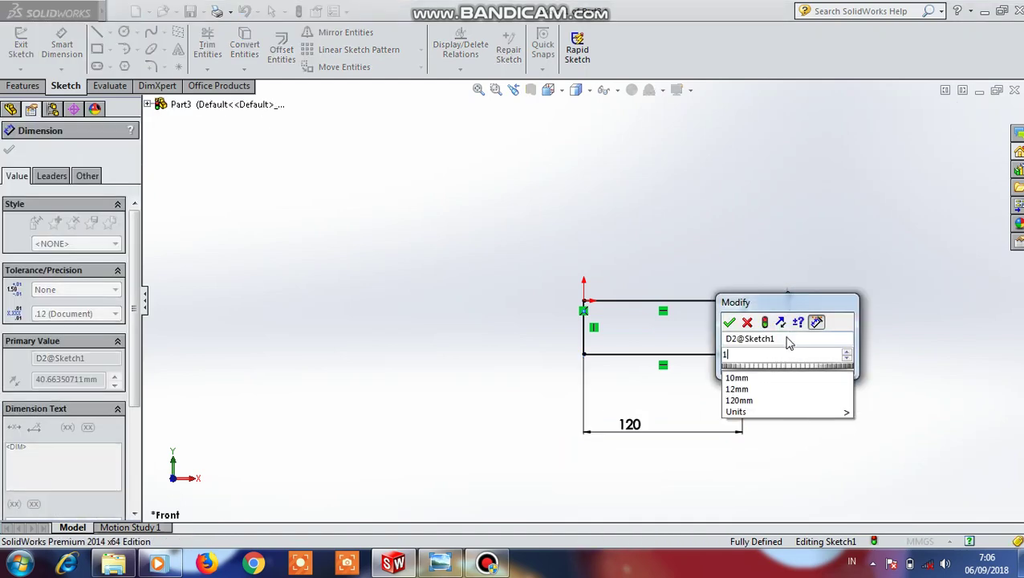
type("18")
left_click(729, 322)
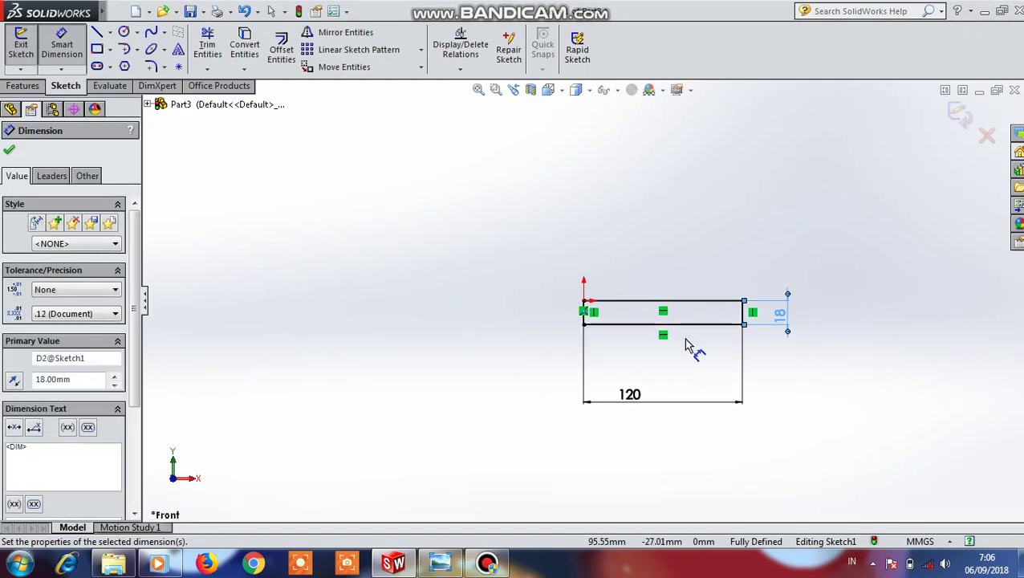
left_click(22, 85)
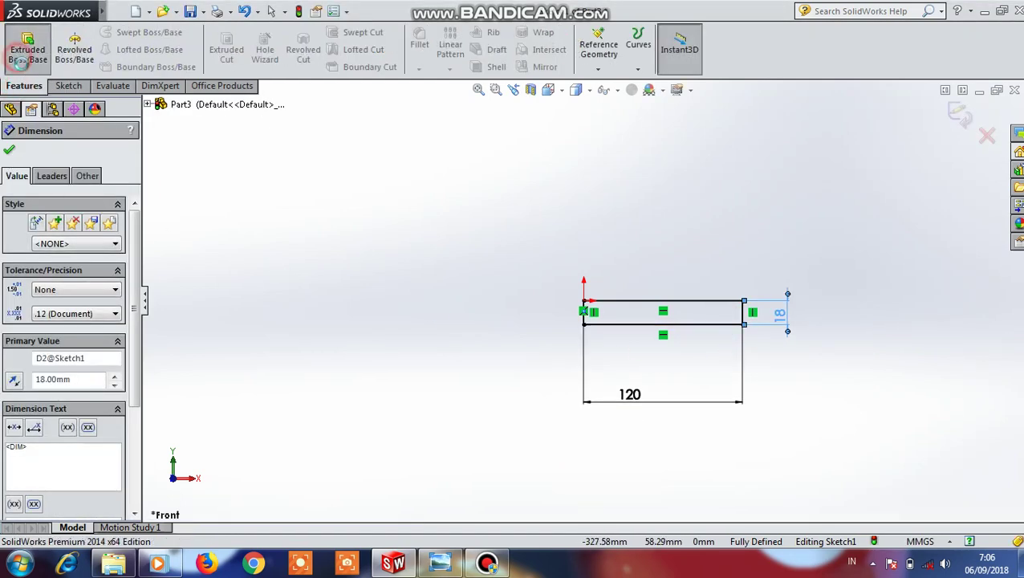
Extrude the rectangle to a 72 mm blind depth, creating Boss-Extrude1.
left_click(27, 48)
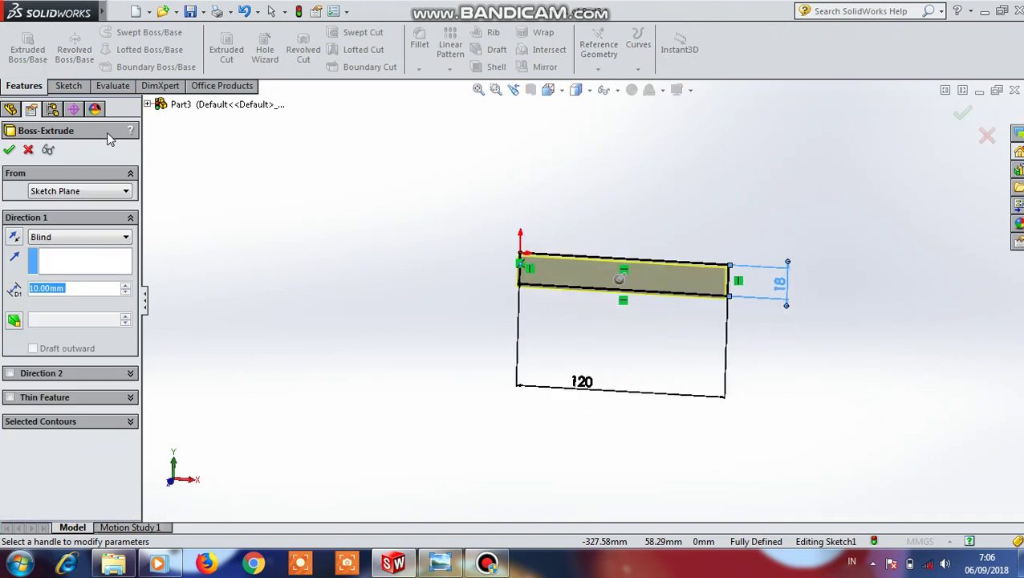
right_click(42, 289)
double_click(46, 287)
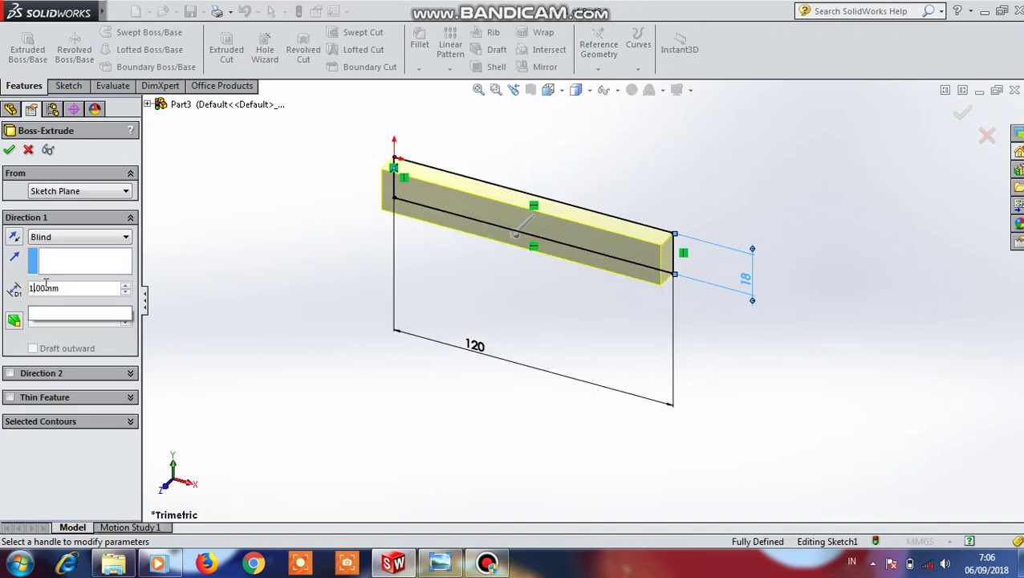
type("72.")
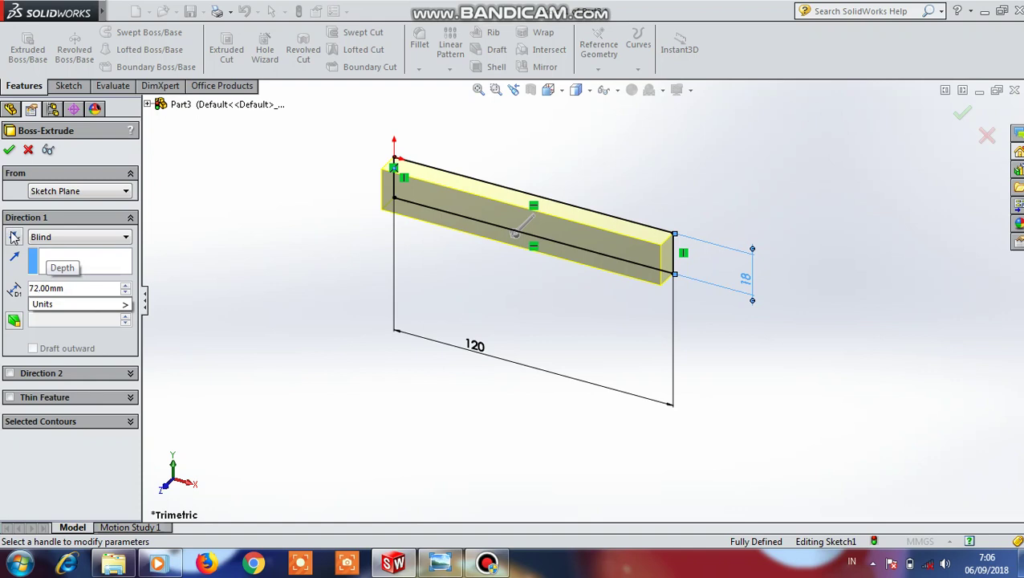
left_click(9, 151)
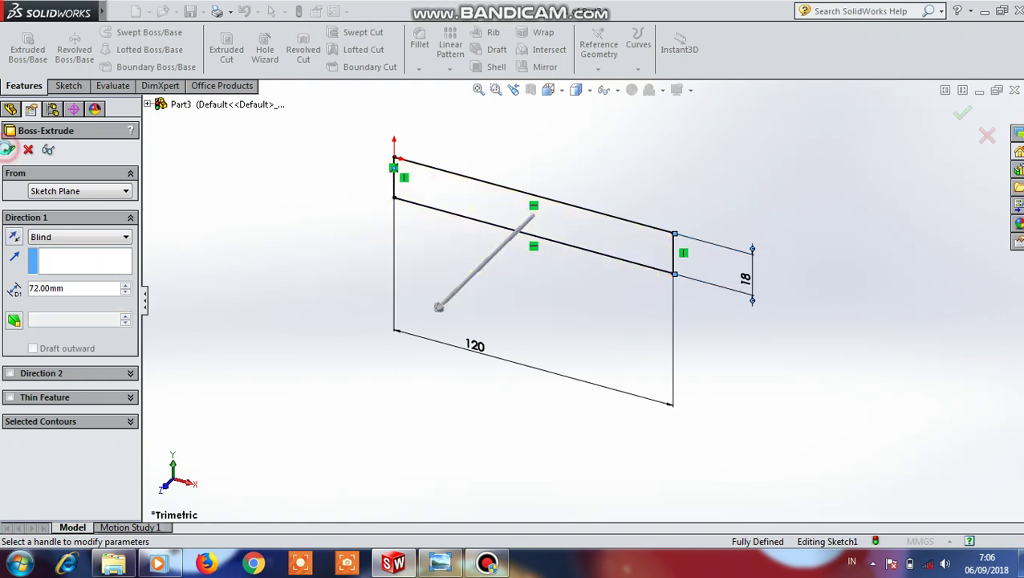
left_click(451, 240)
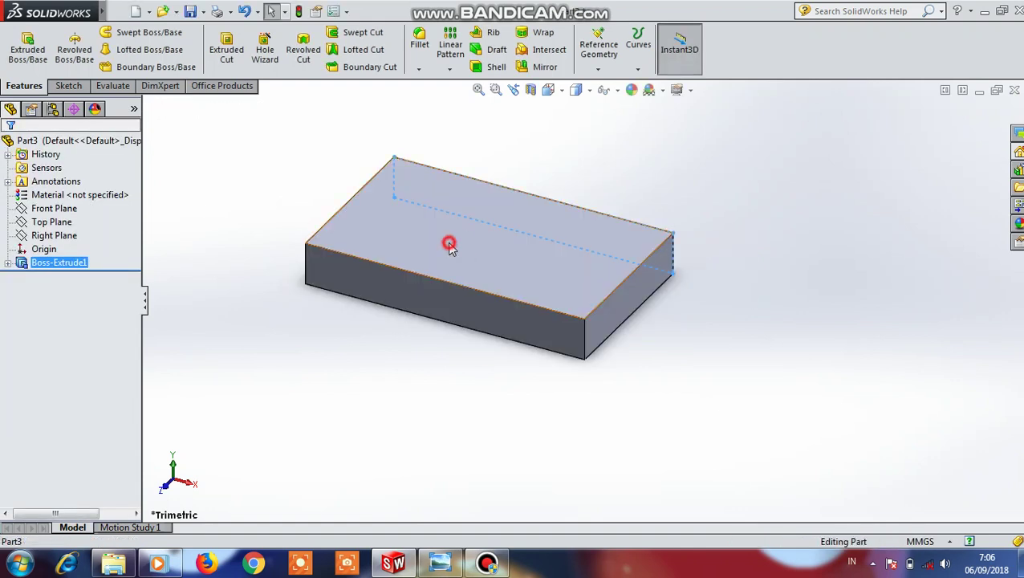
Sketch on the block's top face, drawing horizontal lines inward from the left and right edges.
left_click(546, 203)
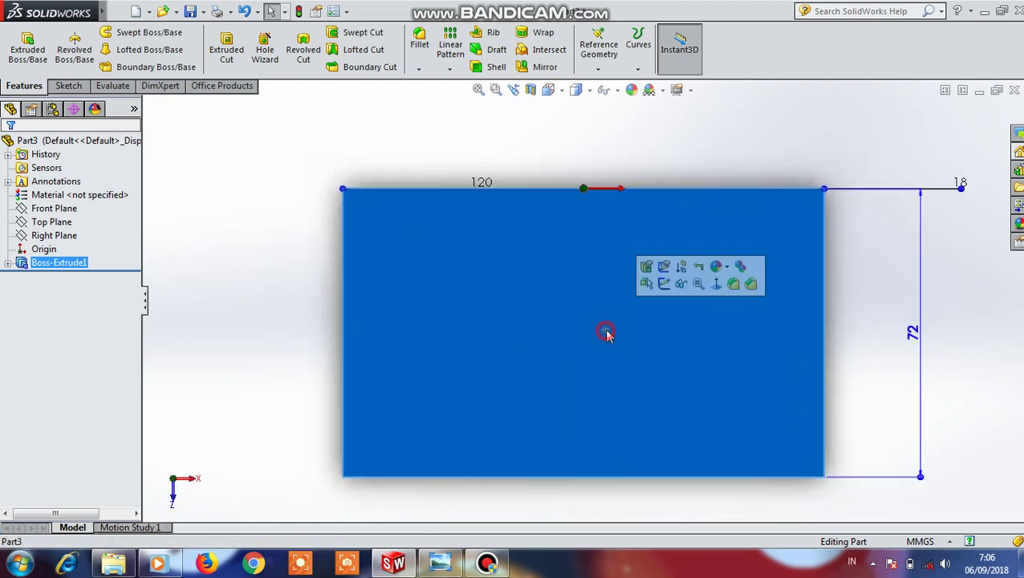
left_click(660, 287)
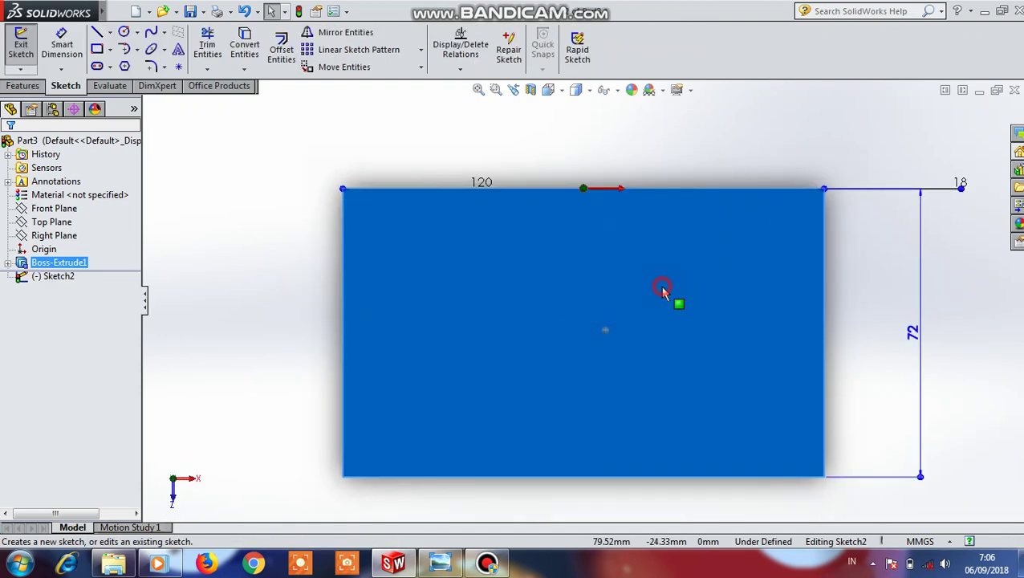
left_click(96, 32)
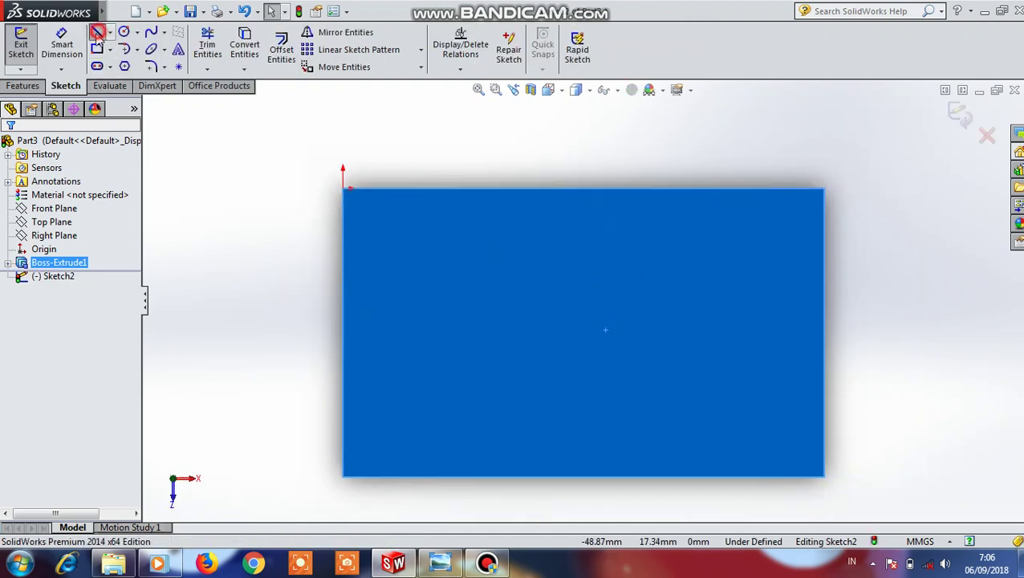
left_click(342, 333)
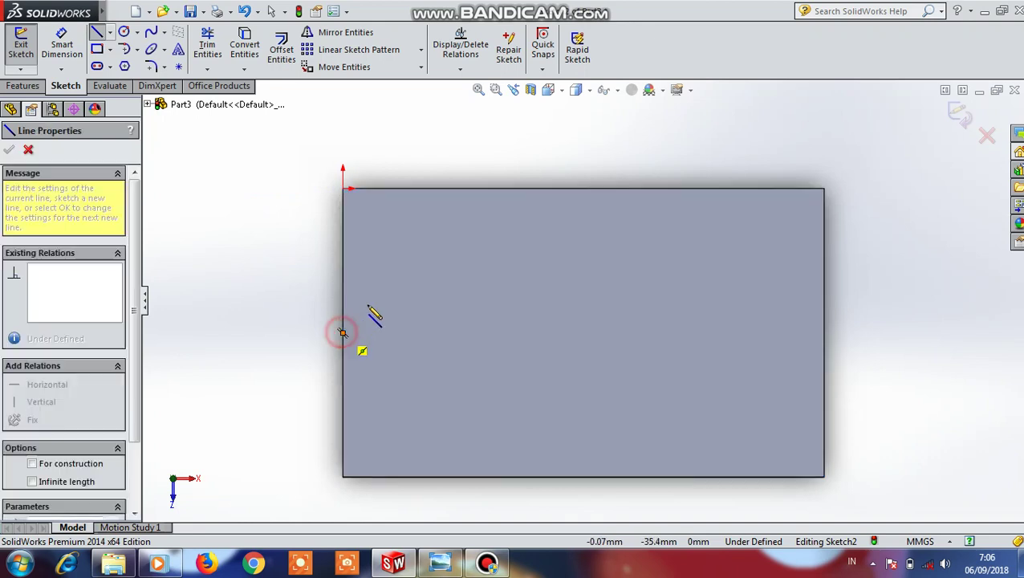
left_click(474, 332)
key("Escape")
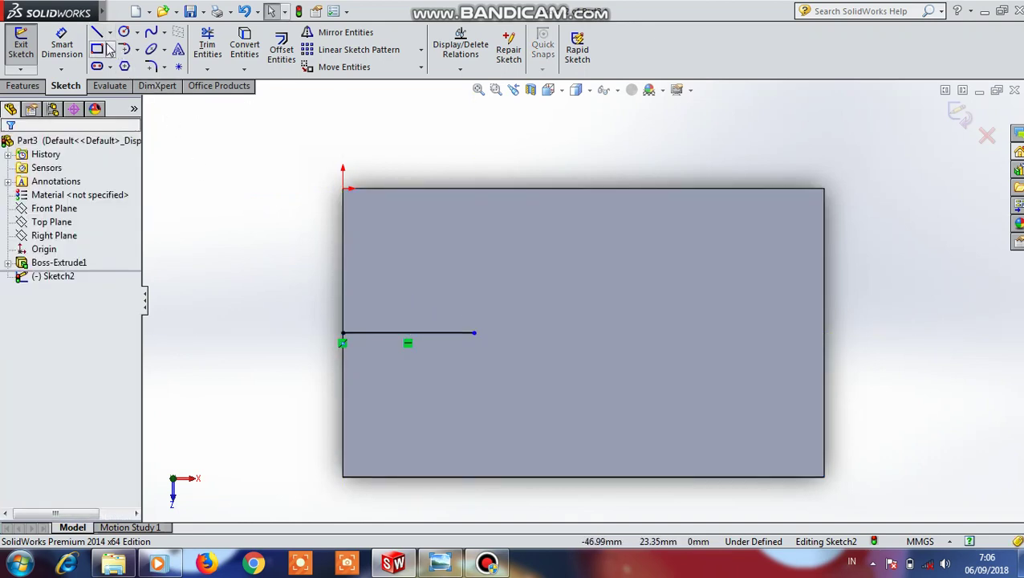
left_click(97, 32)
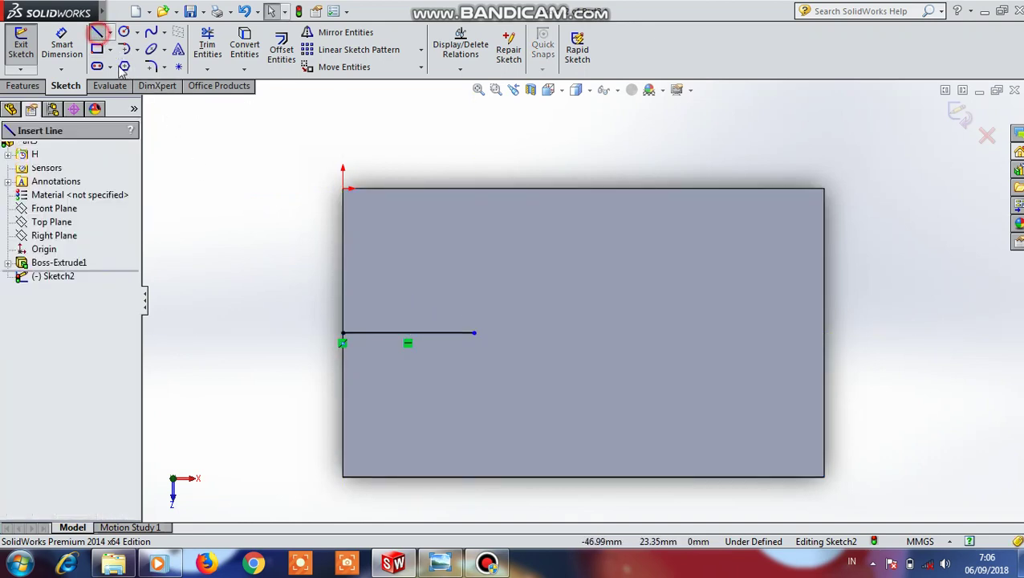
left_click(824, 332)
double_click(770, 332)
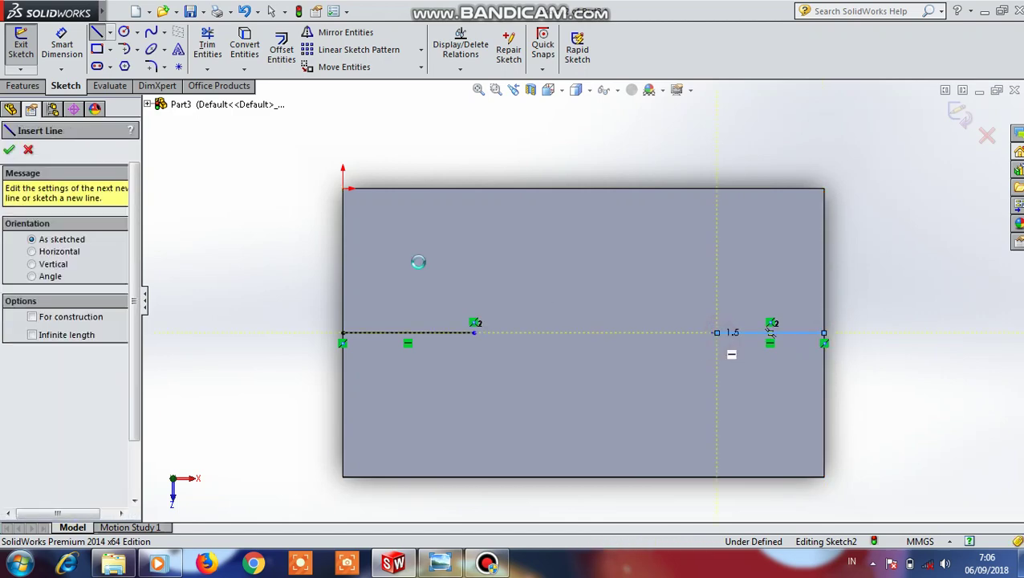
key("Escape")
Dimension both horizontal lines to 21 mm.
left_click(62, 44)
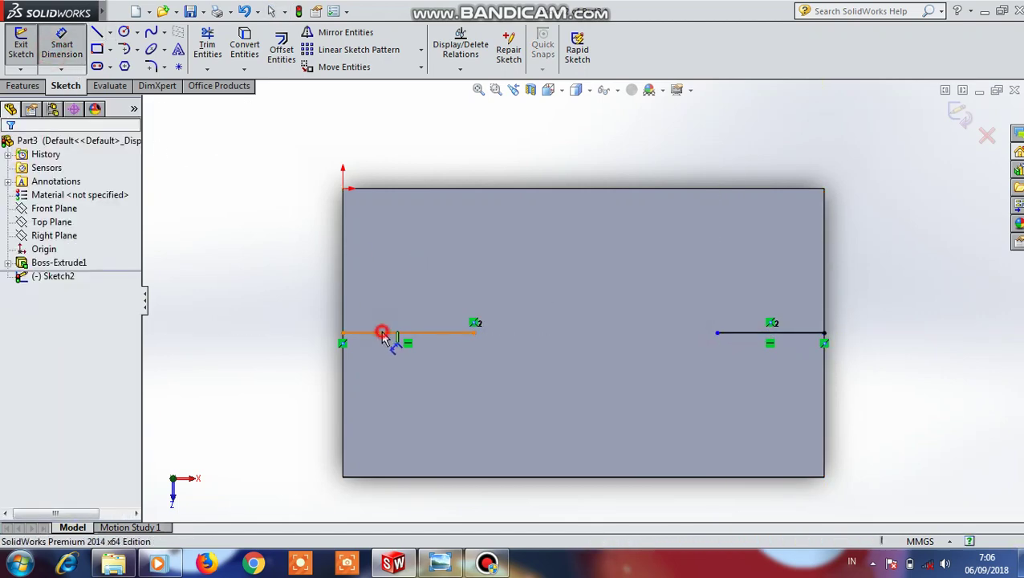
left_click(383, 335)
left_click(384, 390)
type("21")
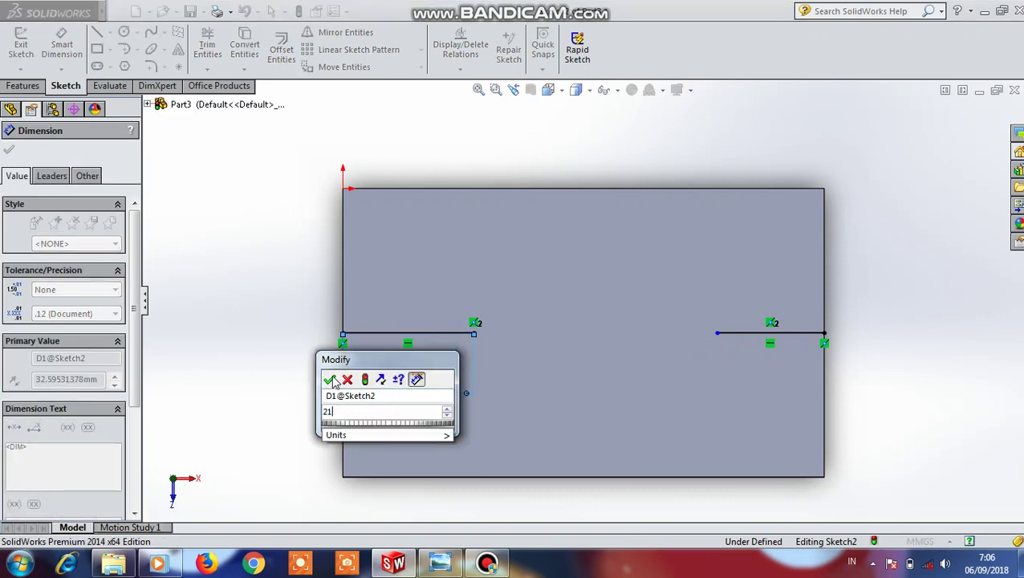
left_click(330, 379)
left_click(733, 333)
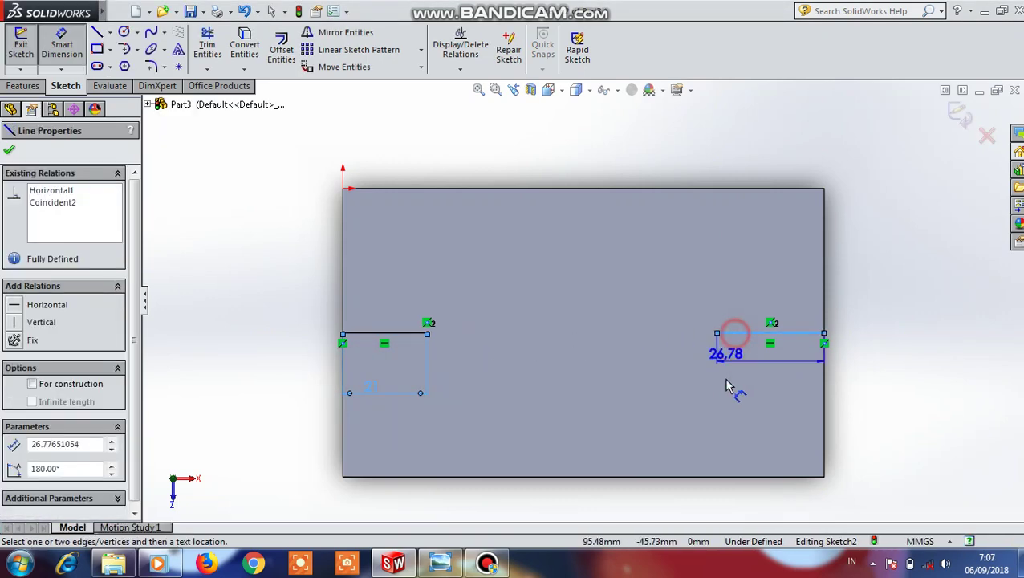
left_click(728, 386)
type("21")
left_click(673, 383)
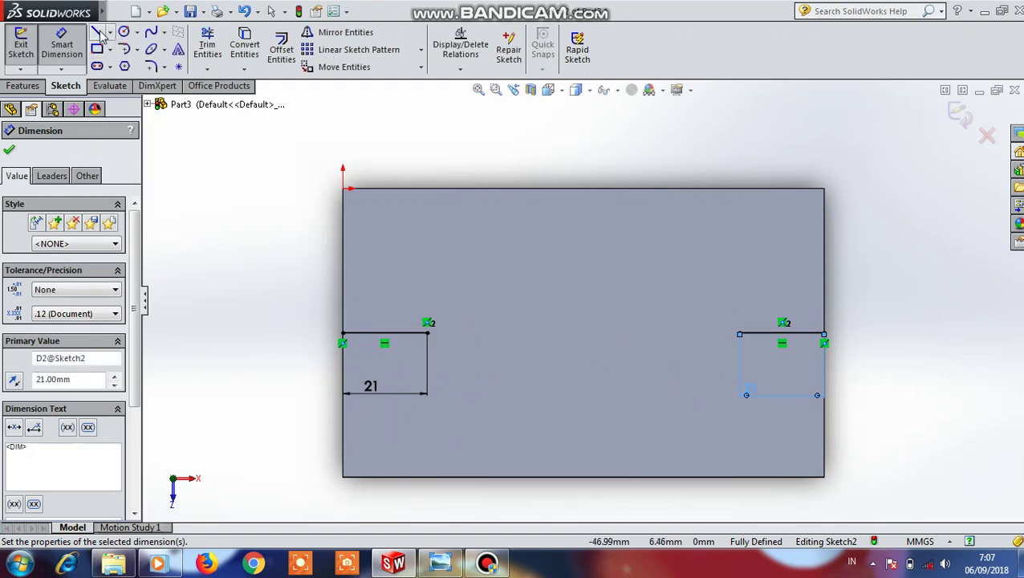
left_click(98, 32)
Draw vertical lines up and down from the left line's inner end.
left_click(428, 331)
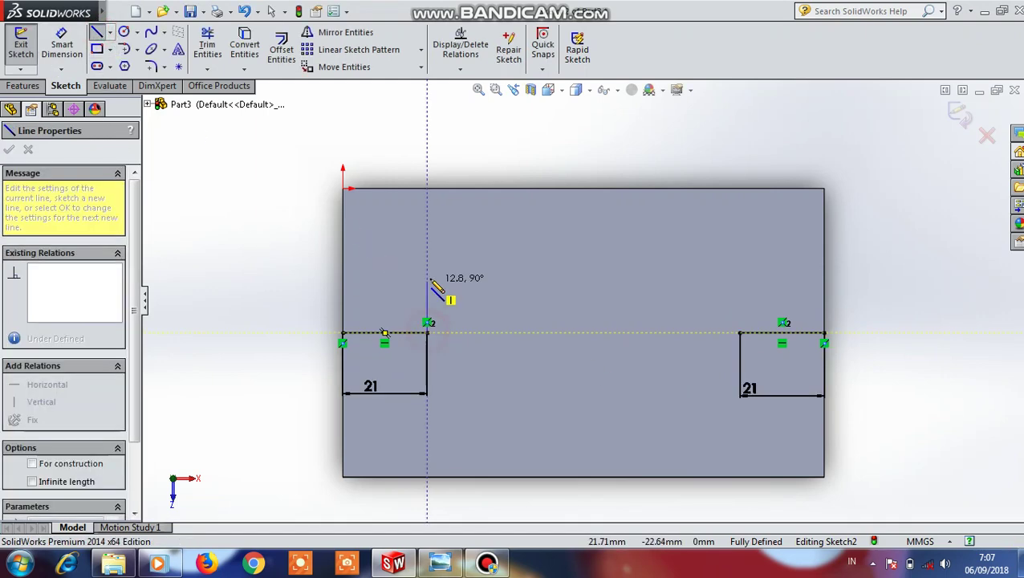
left_click(428, 279)
key("Escape")
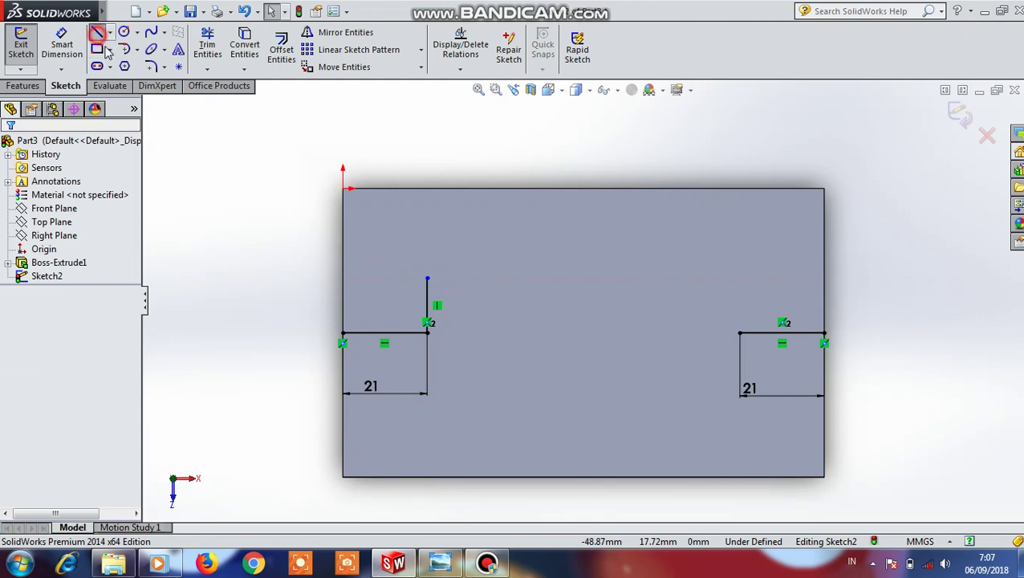
left_click(97, 32)
left_click(428, 332)
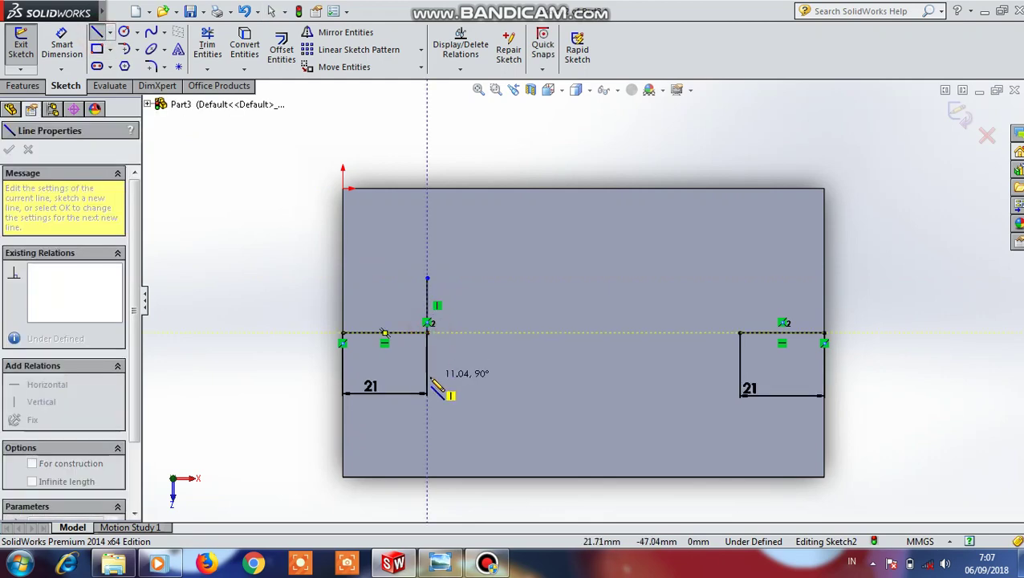
left_click(428, 377)
key("Escape")
Delete both 21 mm line dimensions.
left_click(412, 401)
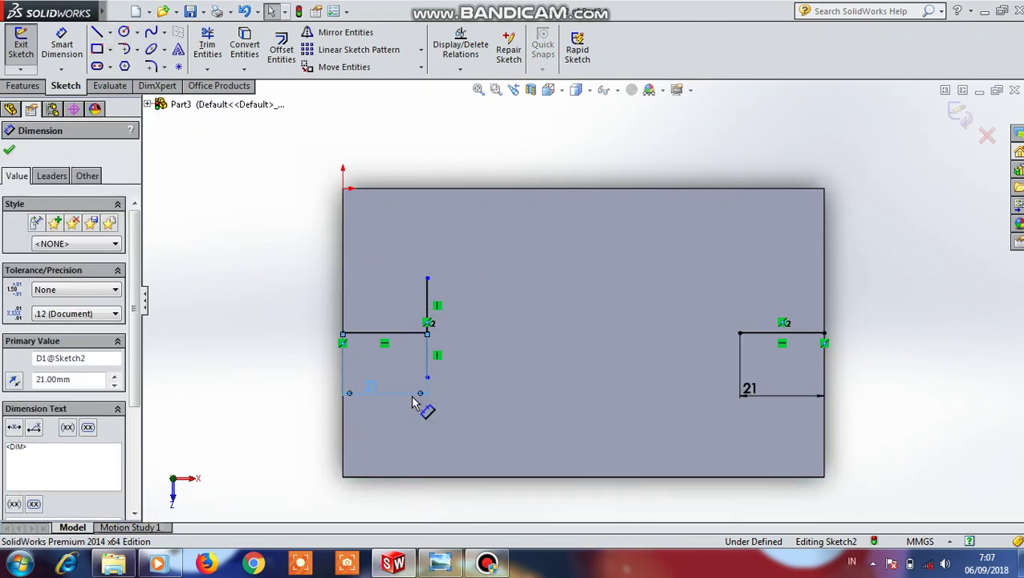
key("Delete")
left_click(764, 394)
key("Delete")
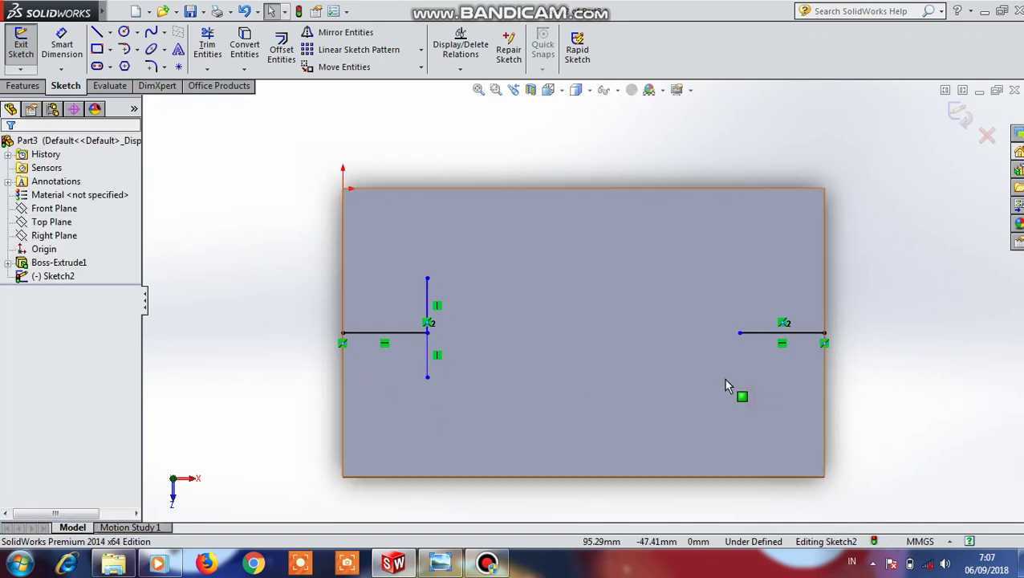
Draw matching vertical lines up and down from the right line's inner end.
left_click(95, 32)
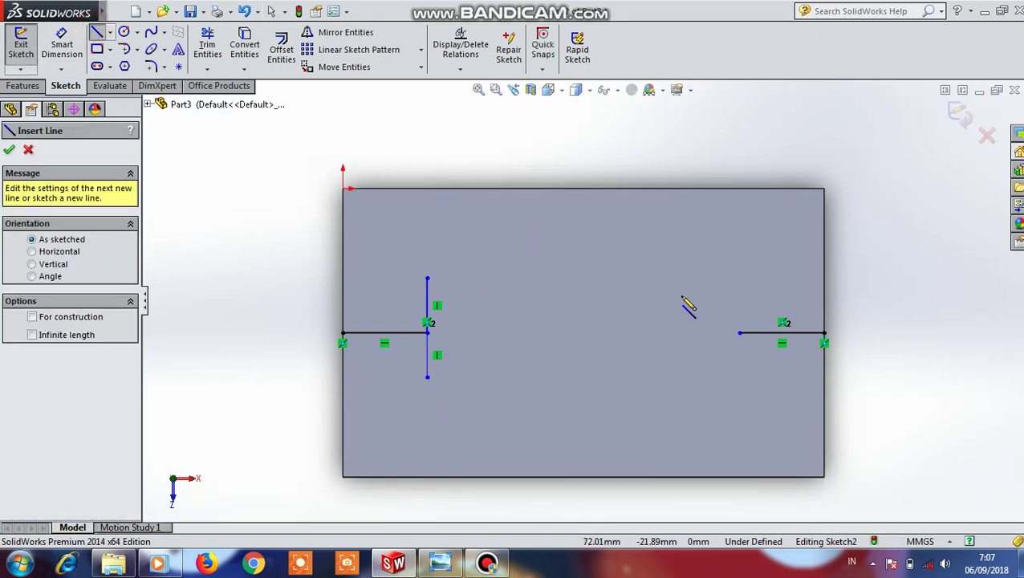
left_click(736, 334)
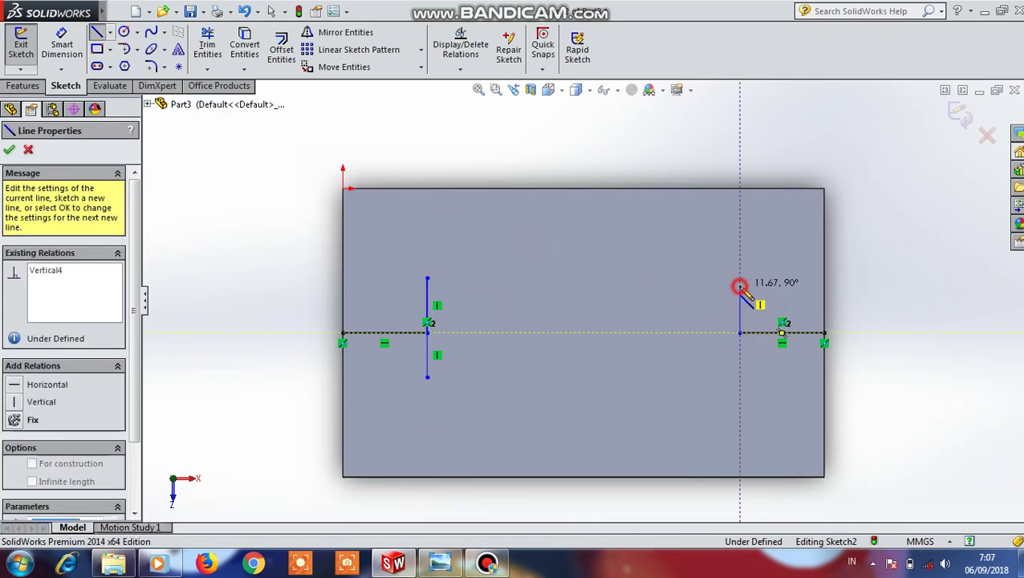
left_click(739, 285)
key("Escape")
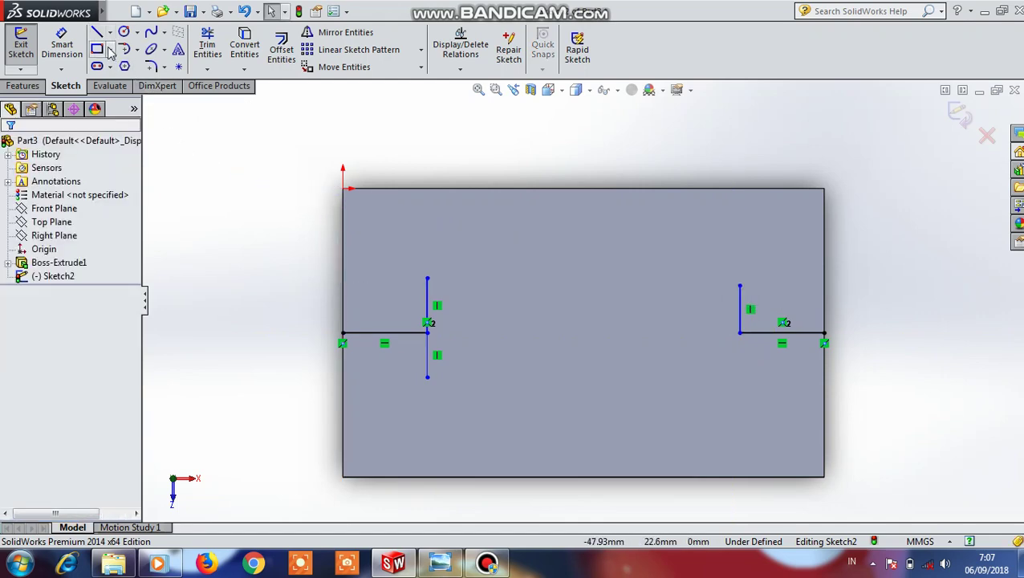
left_click(97, 34)
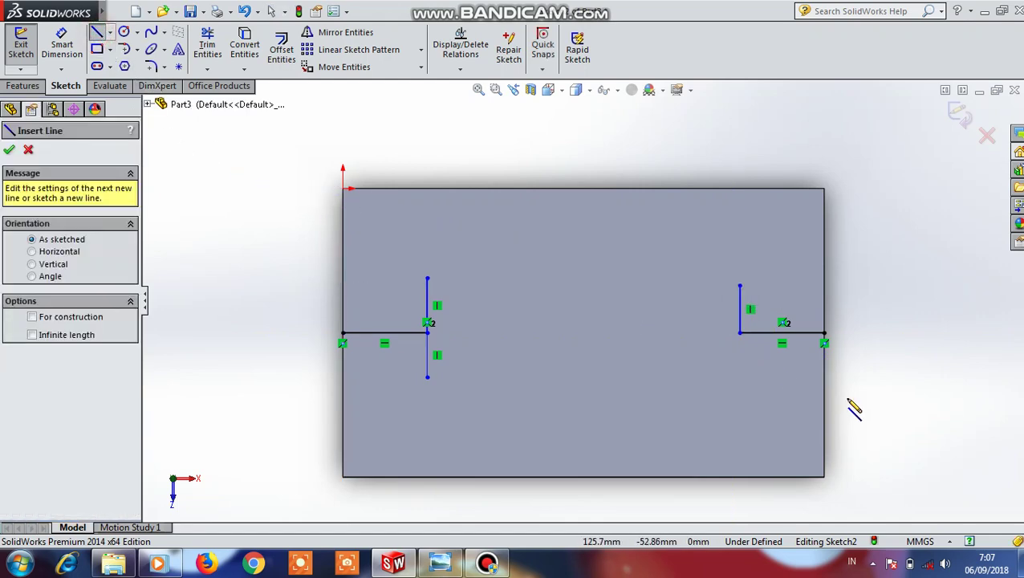
left_click(739, 332)
left_click(739, 377)
key("Escape")
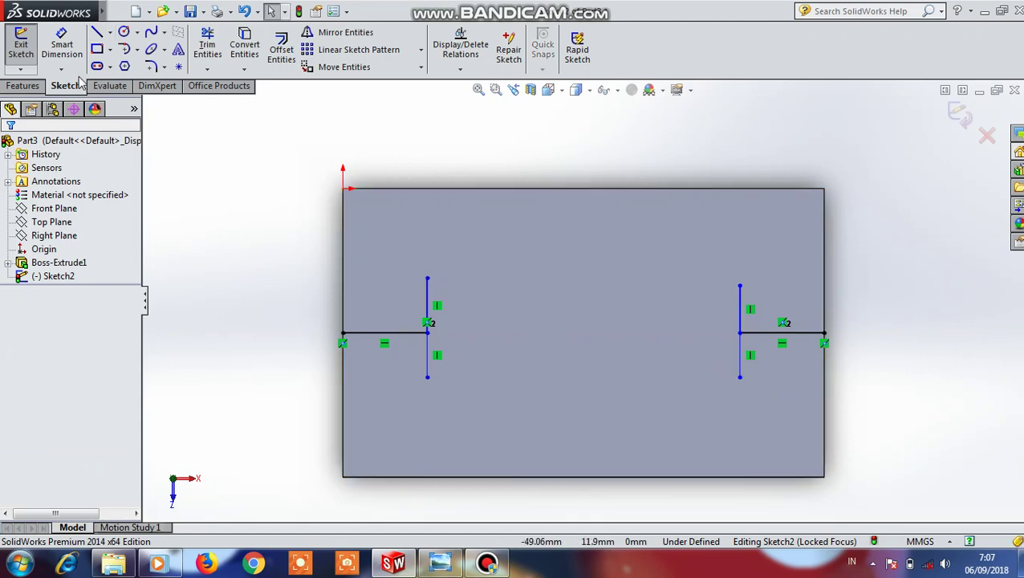
Dimension the upper and lower halves of both vertical lines to 11 mm each.
left_click(62, 47)
left_click(427, 313)
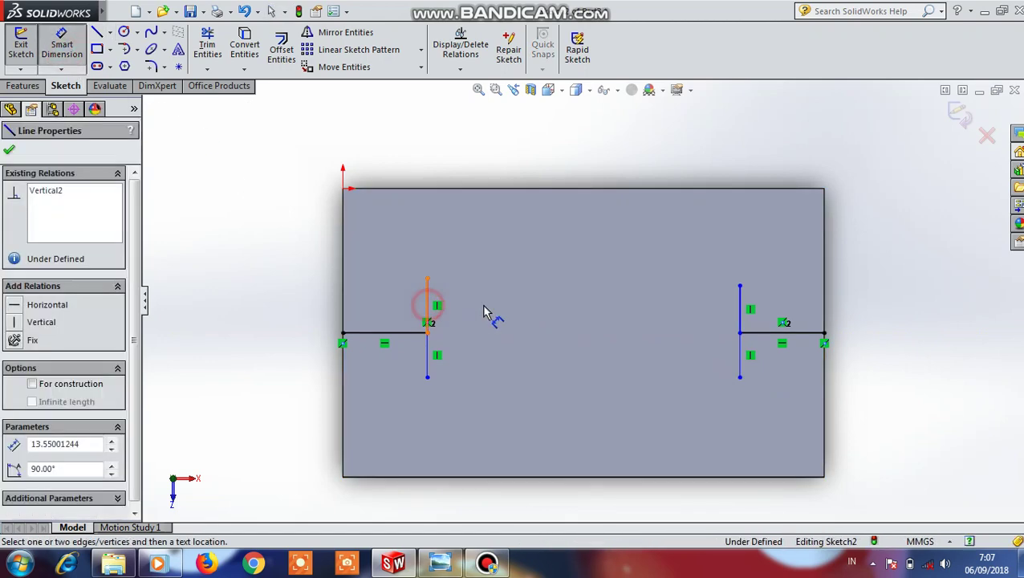
left_click(493, 317)
type("11")
left_click(446, 294)
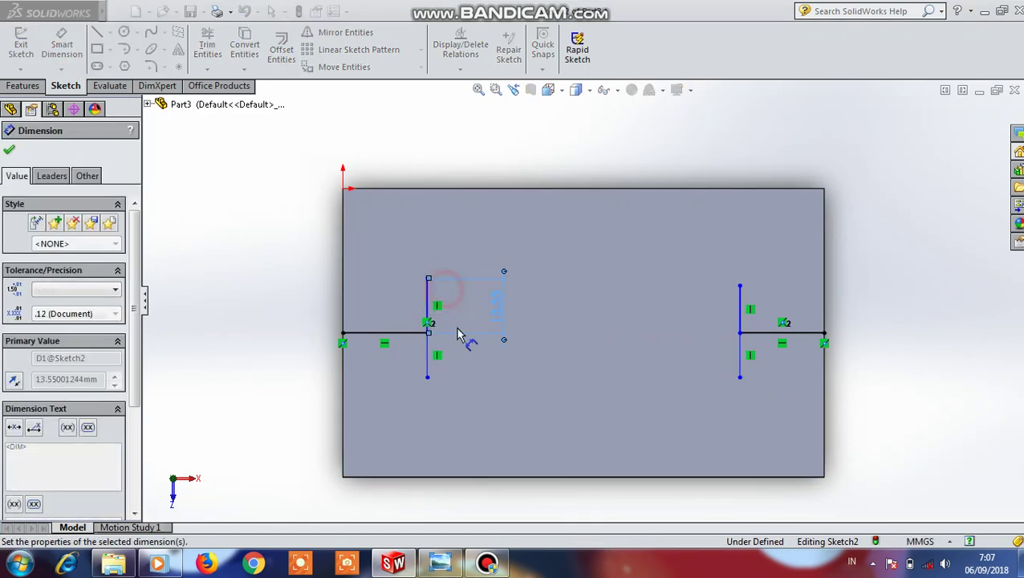
left_click(426, 371)
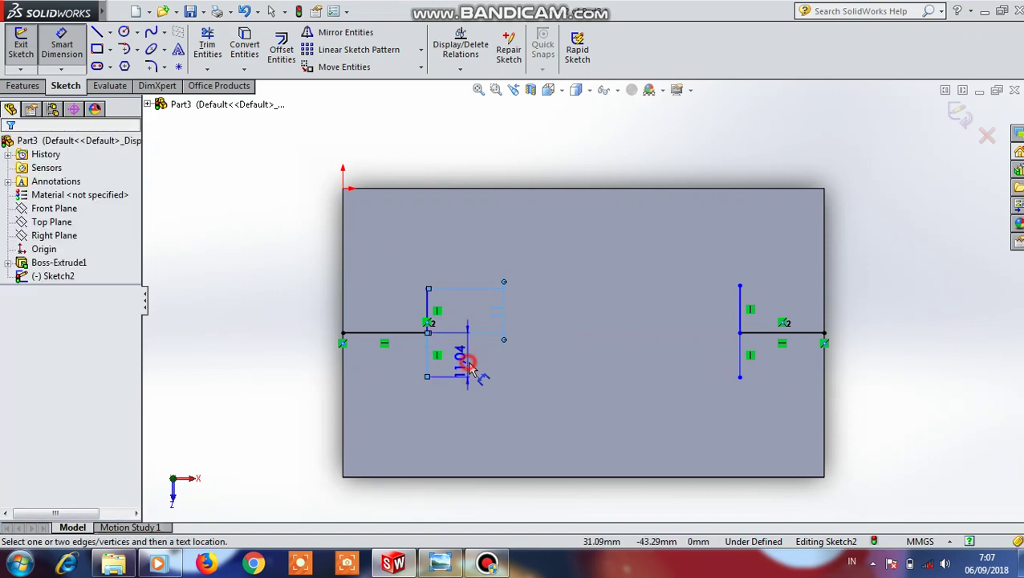
left_click(410, 353)
type("11")
left_click(409, 348)
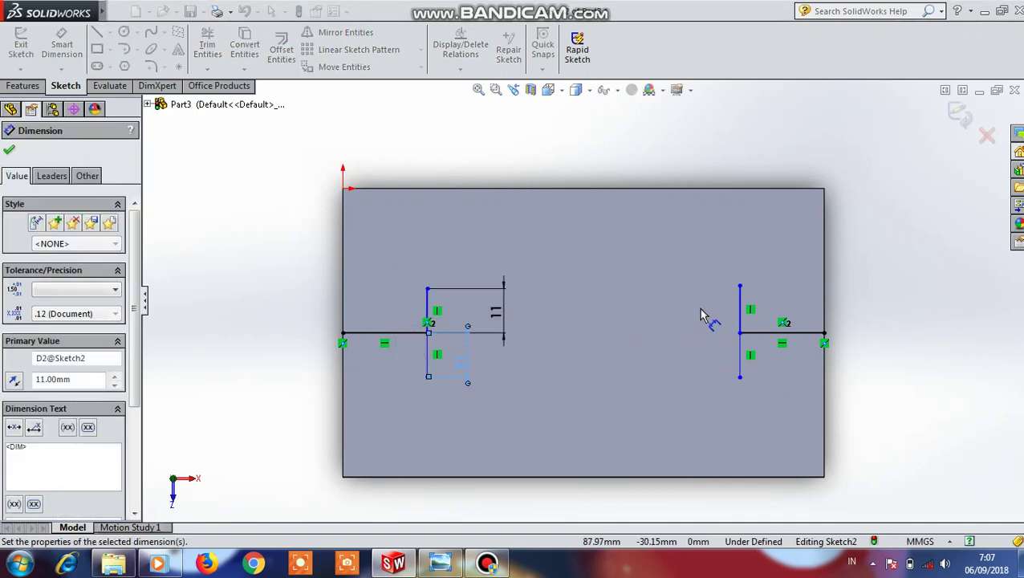
left_click(740, 314)
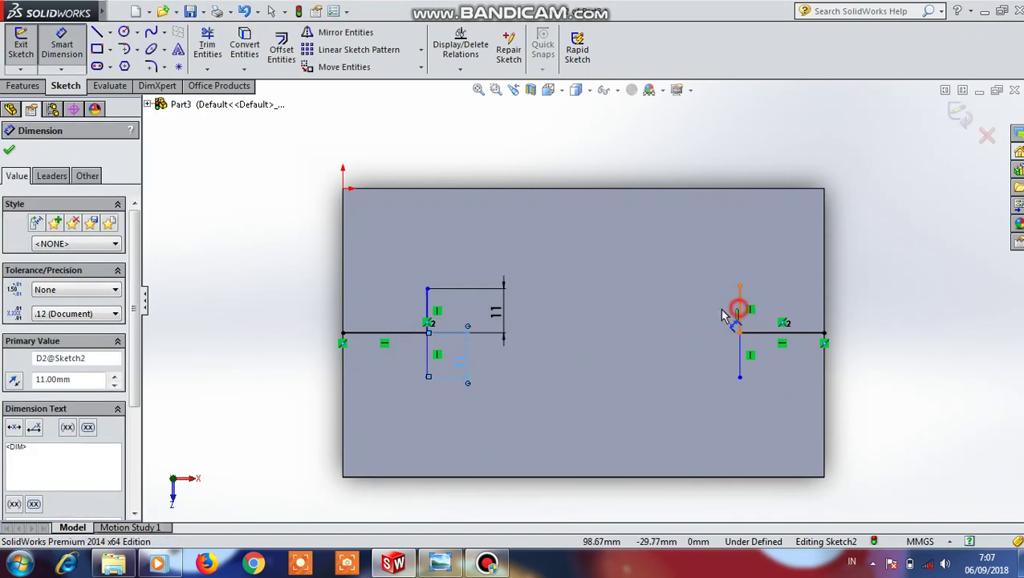
left_click(622, 309)
type("11")
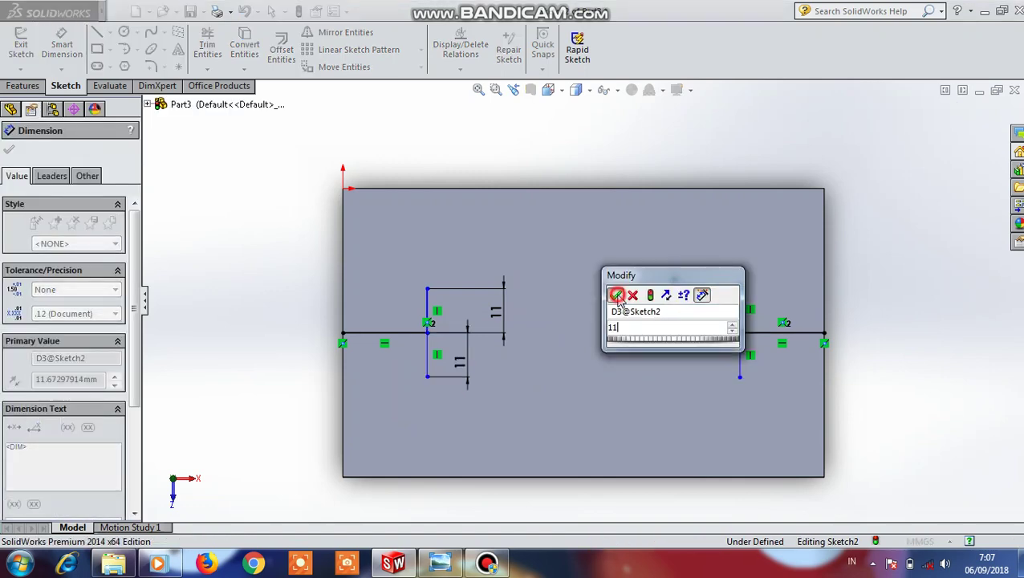
left_click(615, 295)
left_click(737, 365)
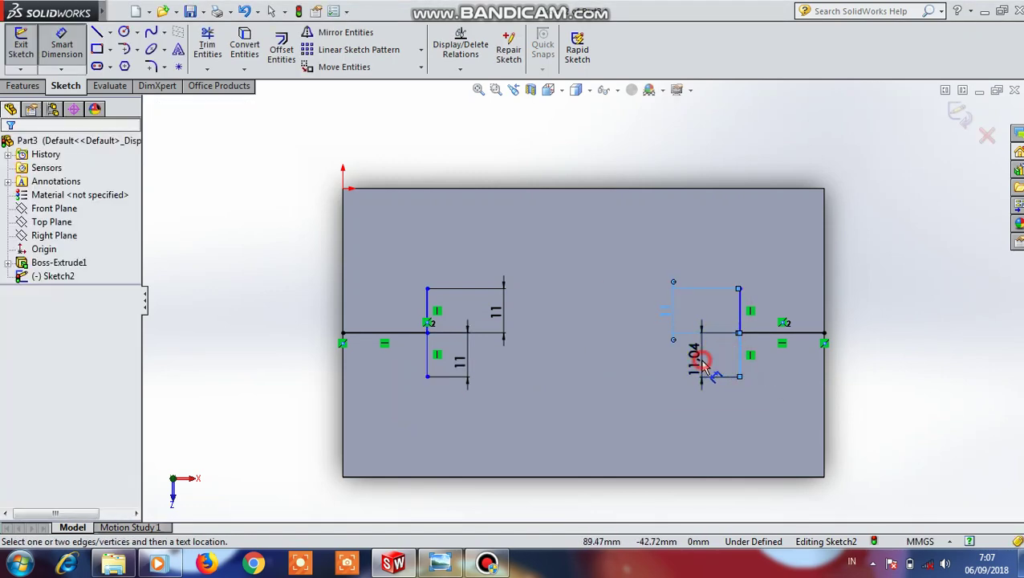
left_click(695, 357)
type("11")
left_click(645, 343)
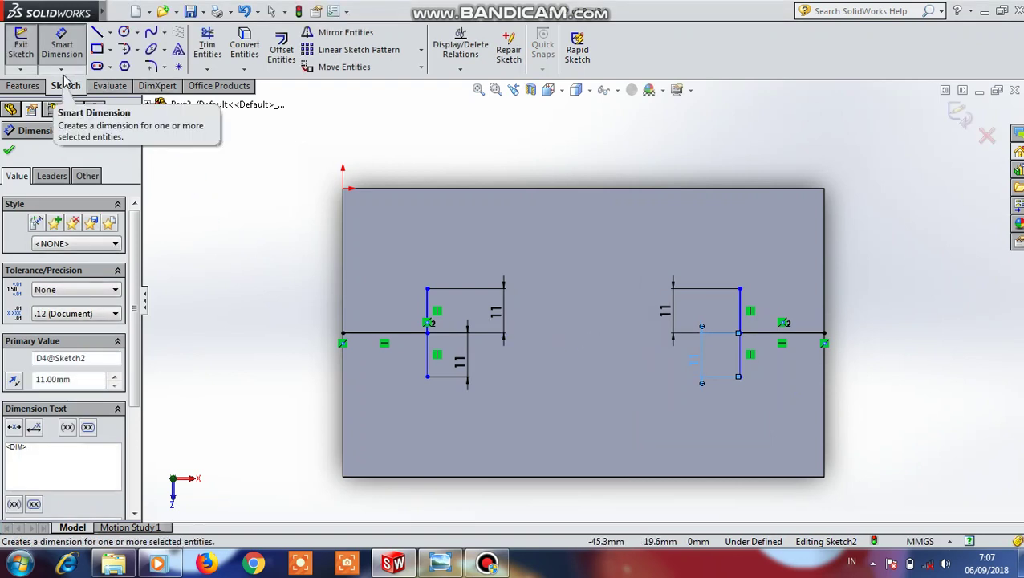
left_click(124, 31)
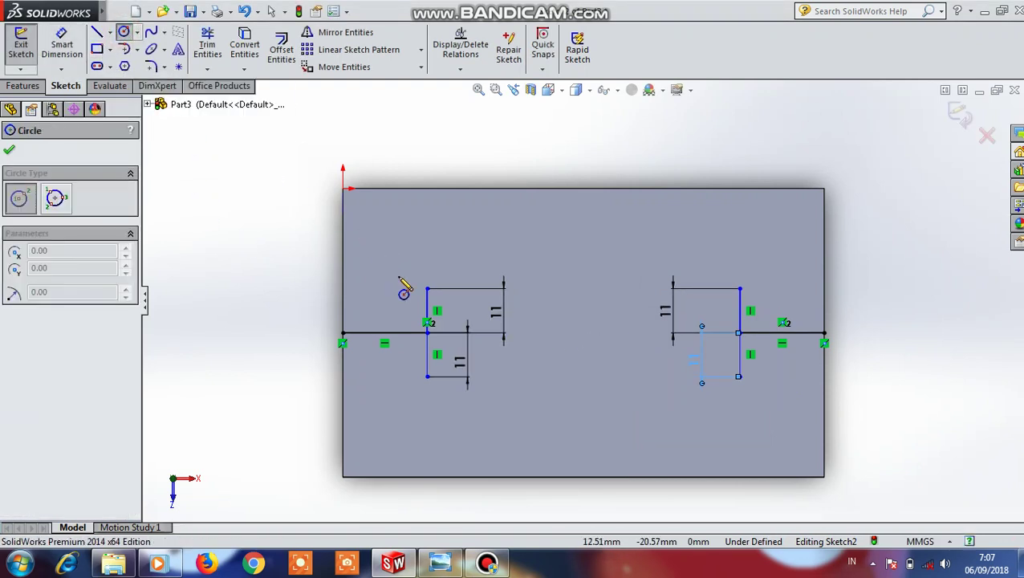
Draw four R5.5 circles at the top and bottom ends of both vertical lines.
left_click(425, 310)
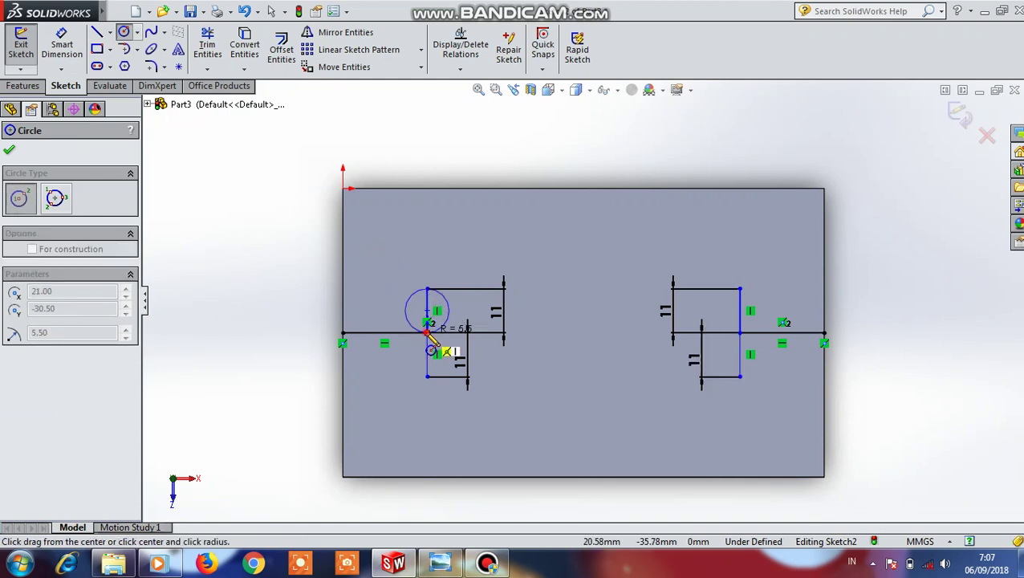
left_click(426, 331)
left_click(427, 354)
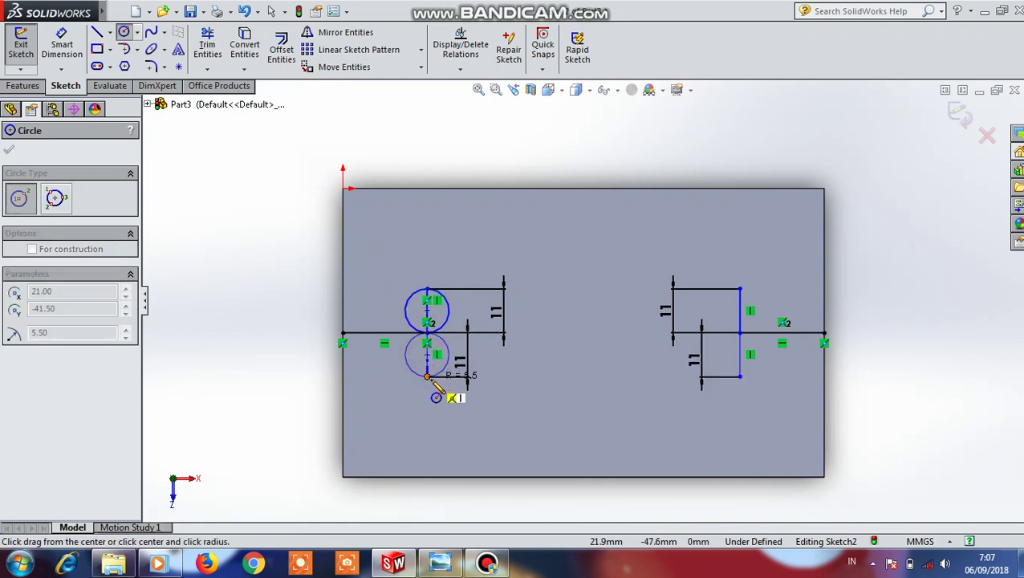
left_click(427, 376)
left_click(739, 310)
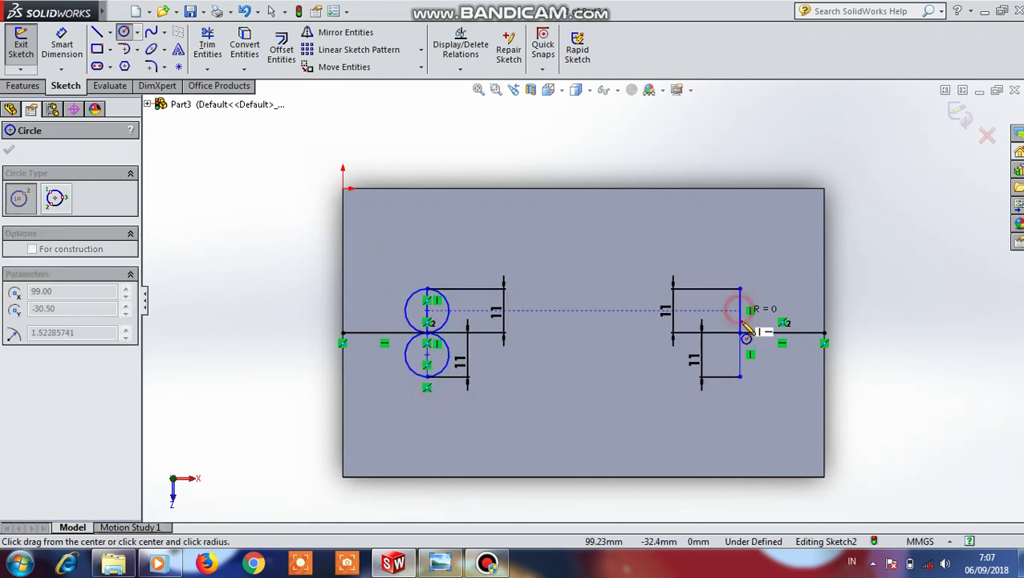
left_click(739, 332)
left_click(739, 354)
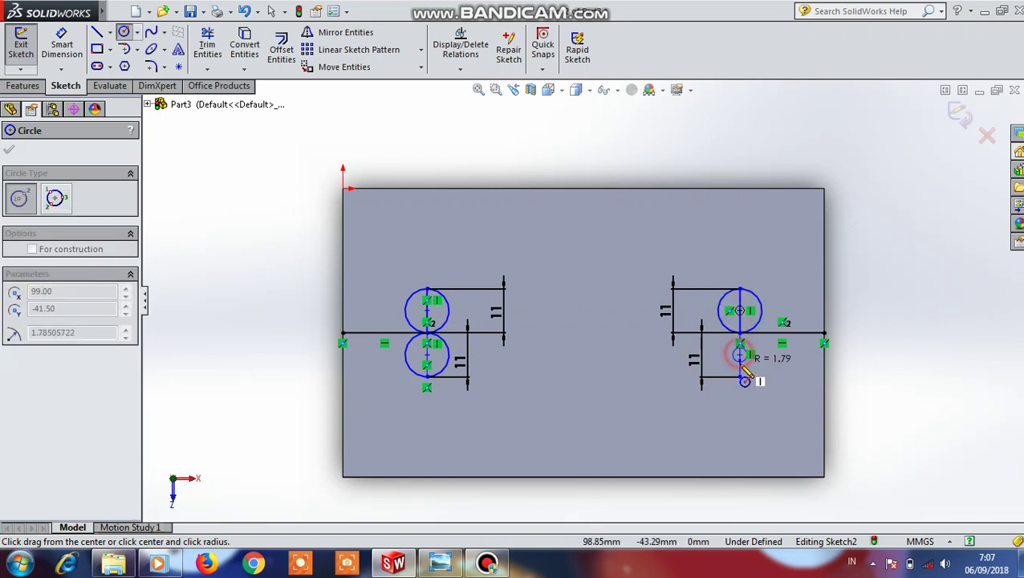
left_click(740, 376)
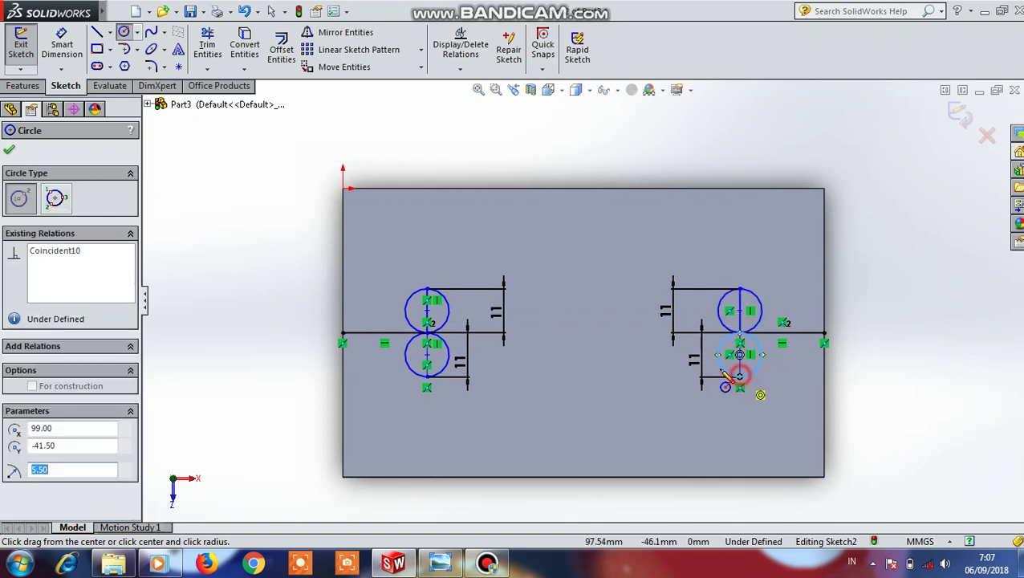
Draw vertical lines along both sides of each circle pair to outline two slots.
left_click(94, 38)
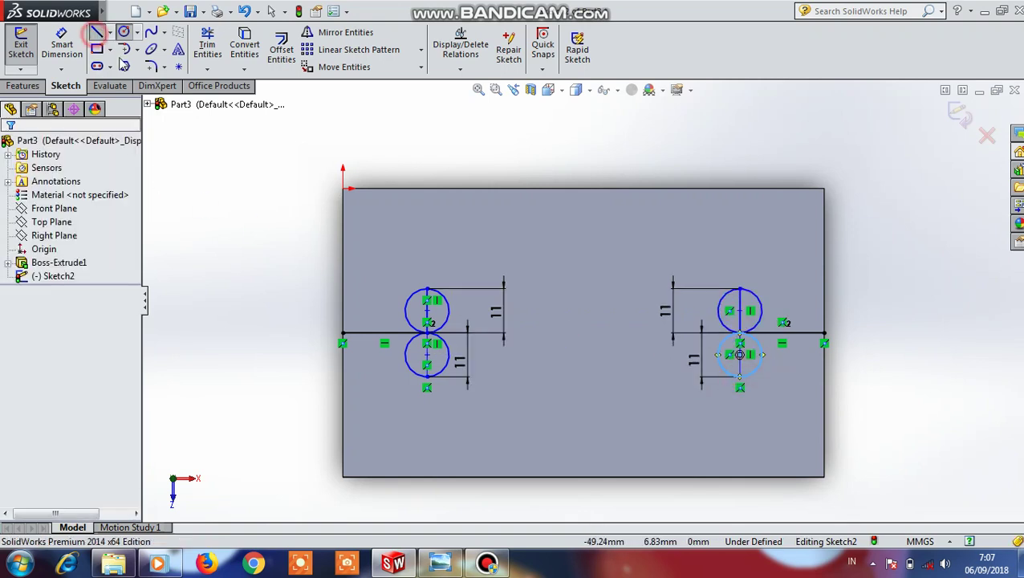
left_click(403, 354)
left_click(404, 310)
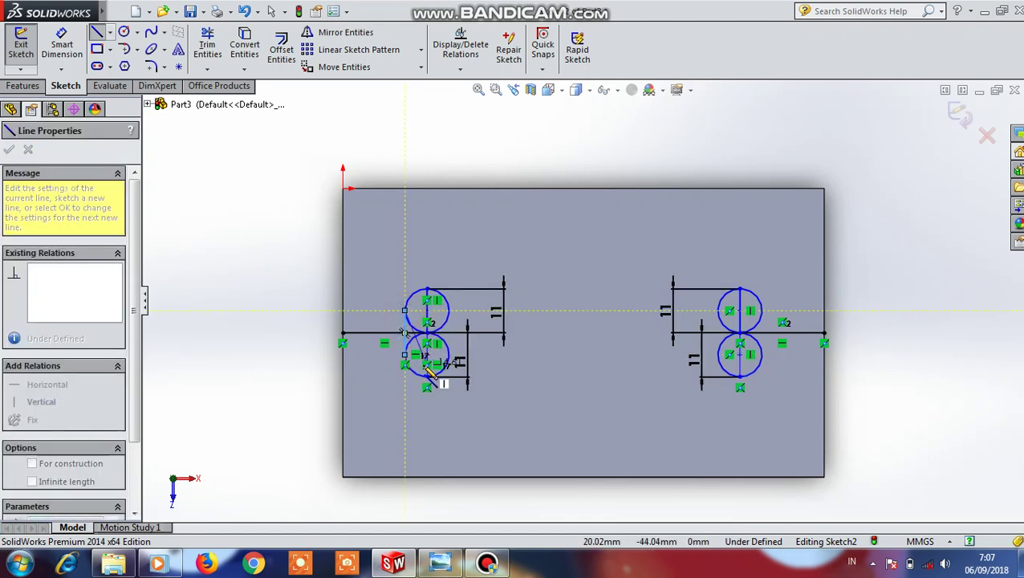
key("Escape")
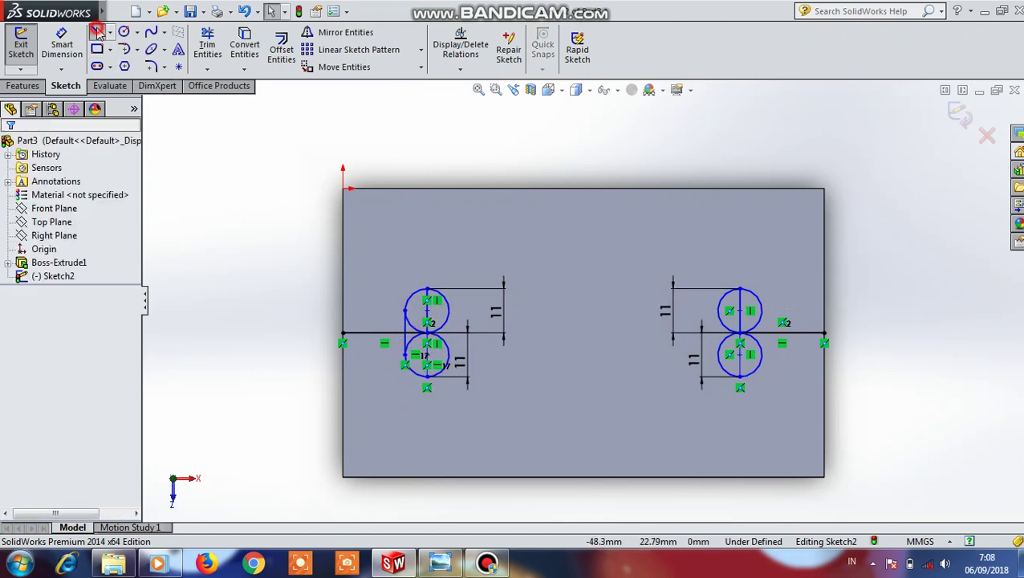
left_click(96, 32)
left_click(450, 355)
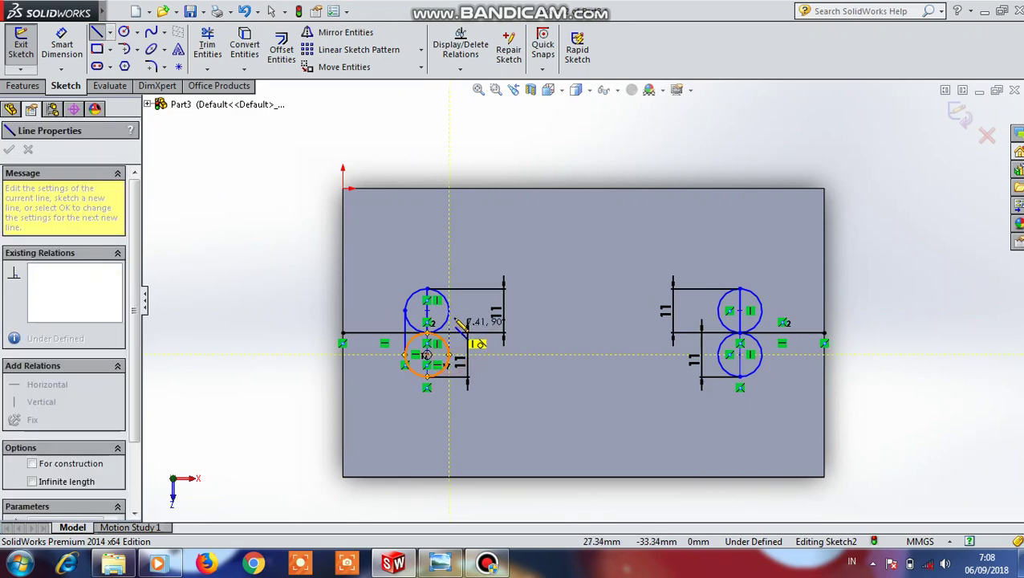
left_click(449, 309)
key("Escape")
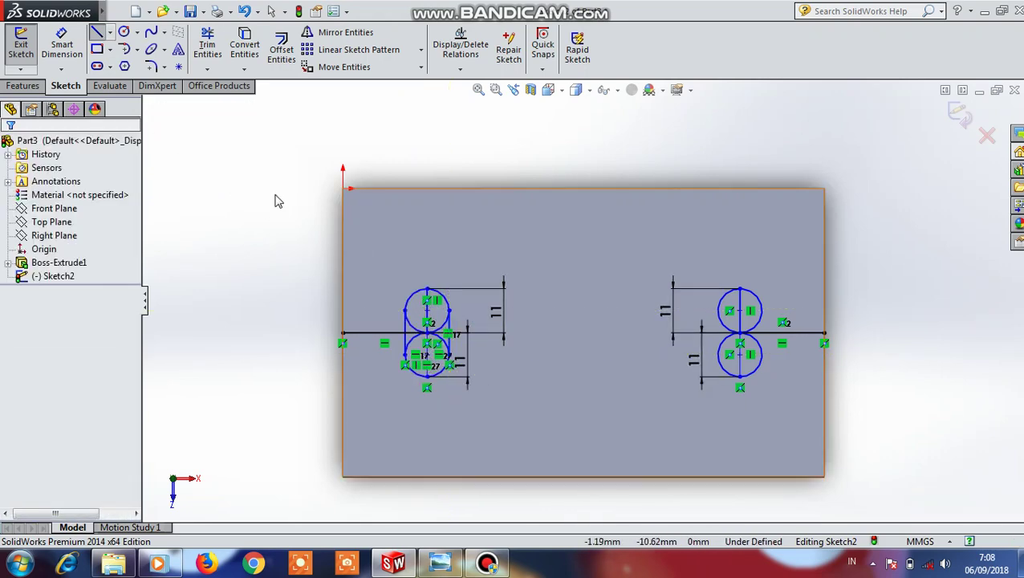
left_click(95, 32)
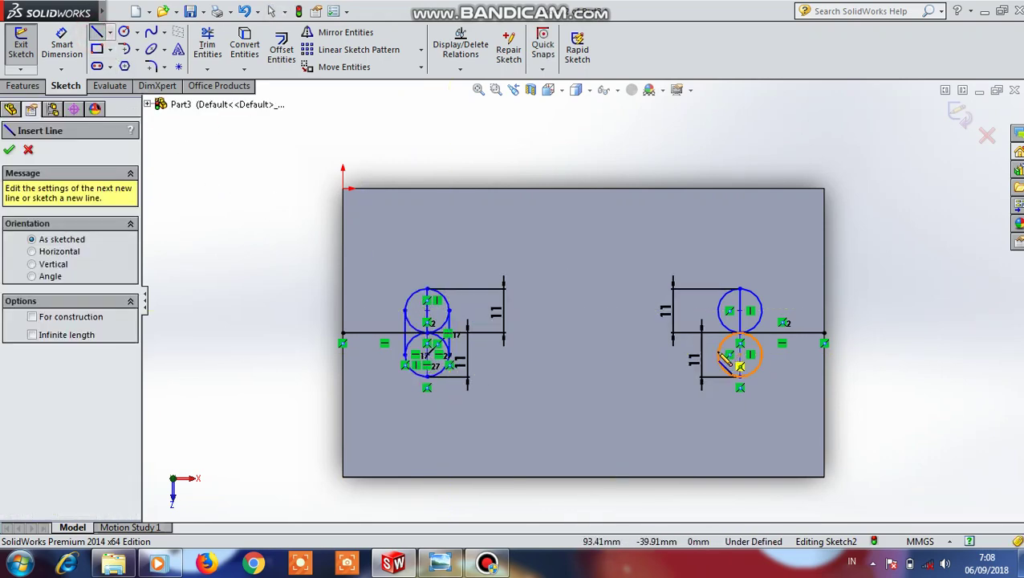
left_click(718, 355)
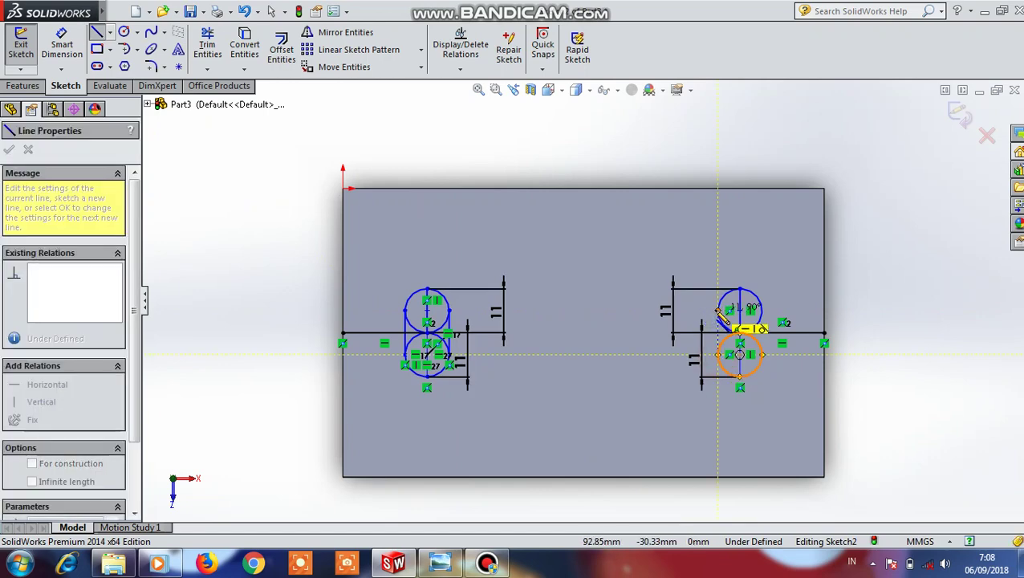
left_click(718, 310)
key("Escape")
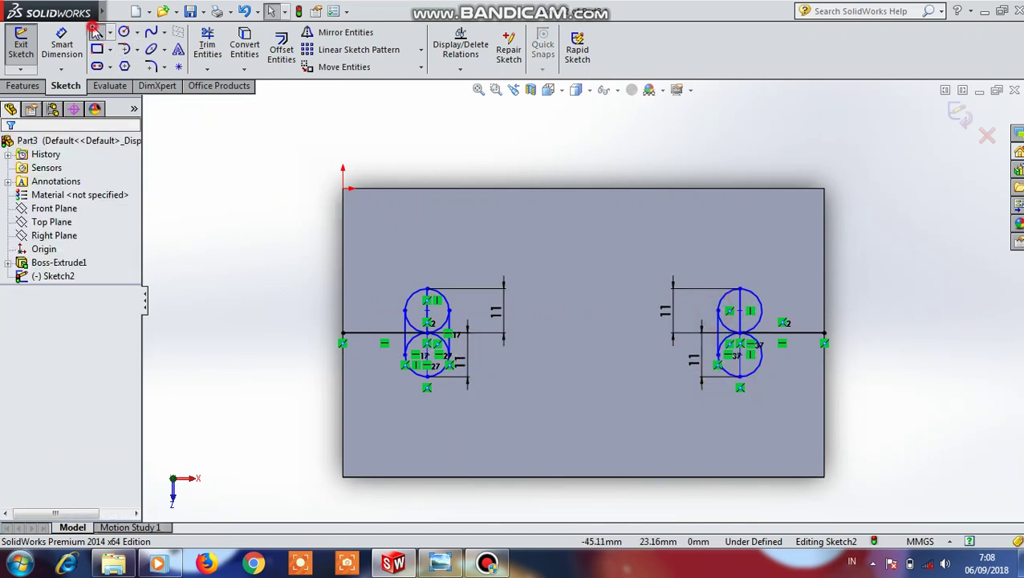
left_click(95, 33)
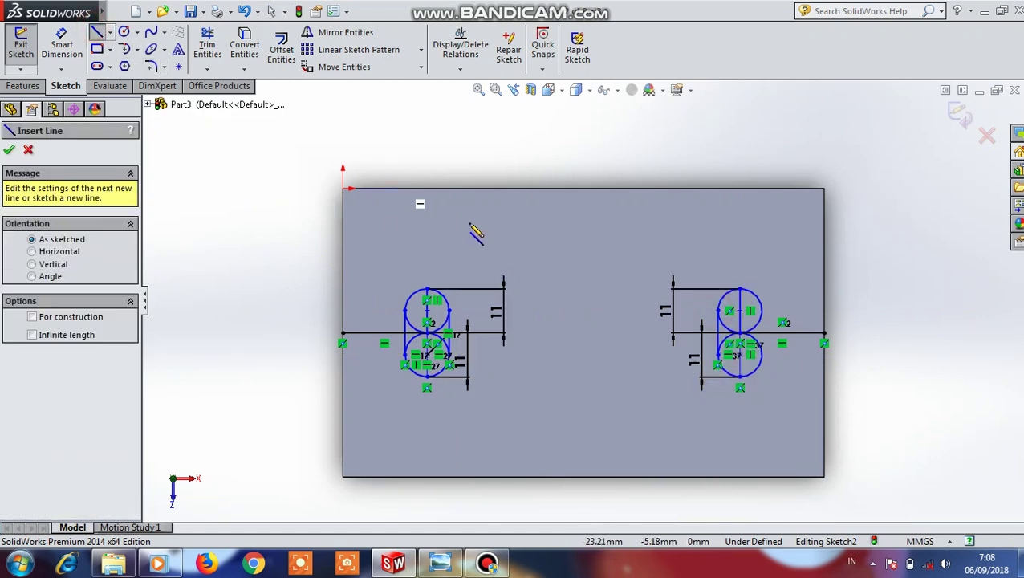
left_click(763, 358)
key("Escape")
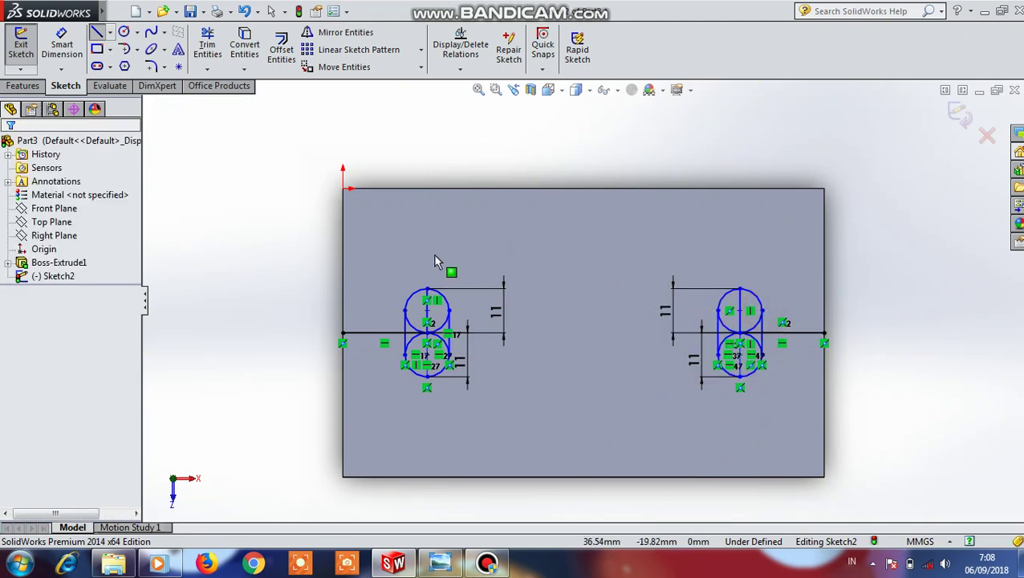
key("Escape")
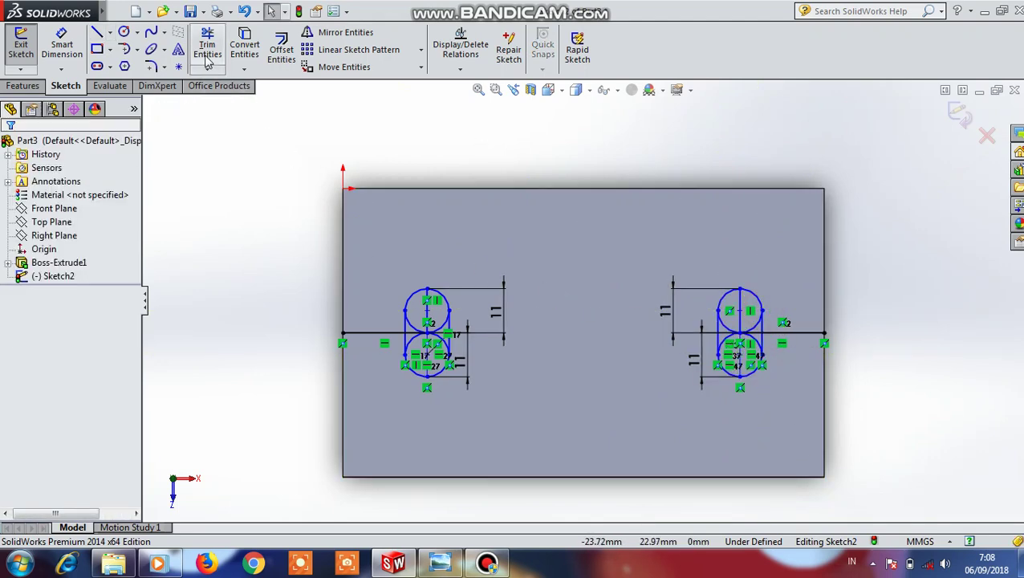
Trim the left slot's inner arcs and centre segments, accepting the relation-removal warnings.
left_click(208, 53)
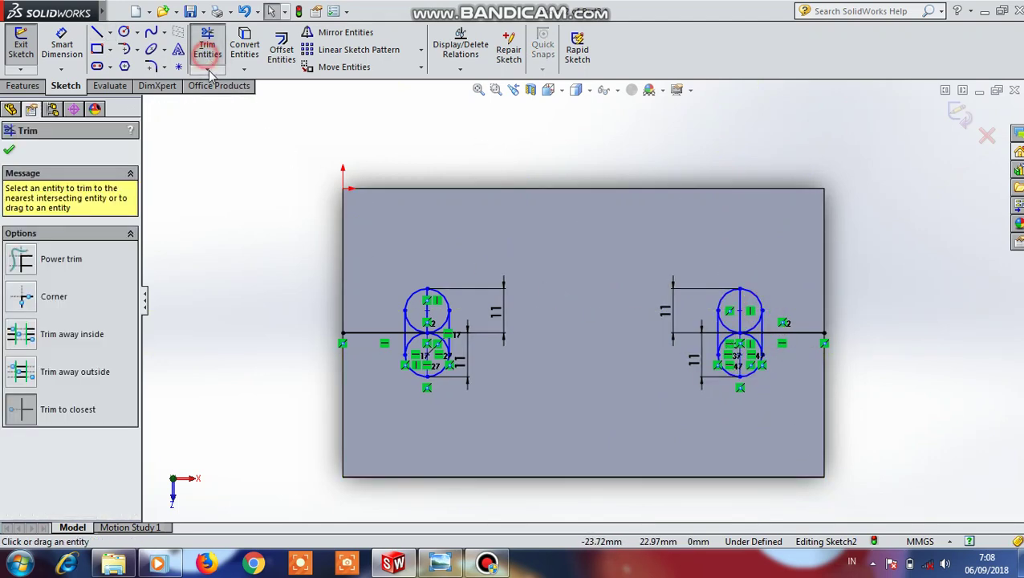
scroll(442, 329, "down", 5)
left_click(438, 333)
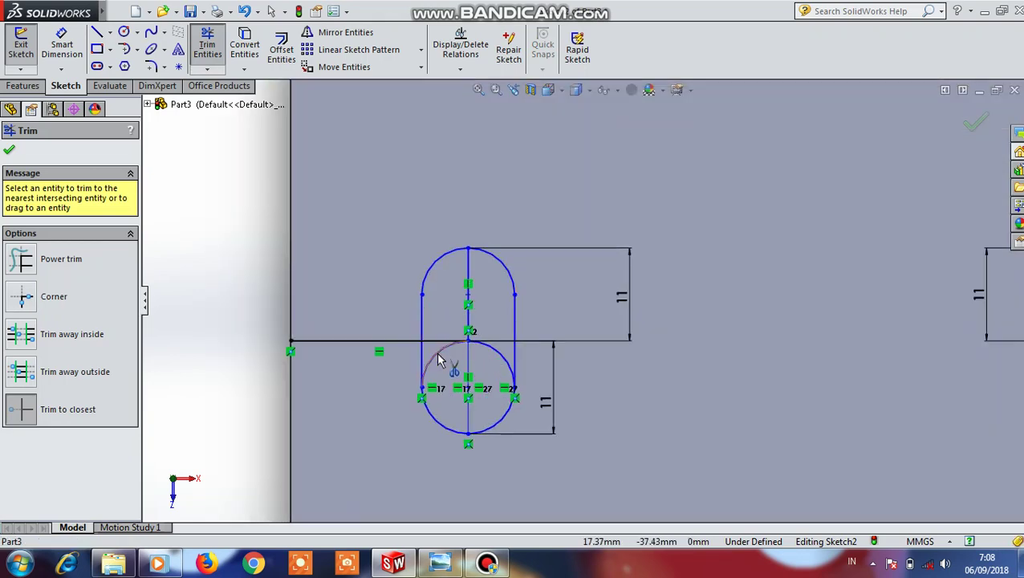
left_click_drag(438, 360, 487, 353)
left_click(469, 361)
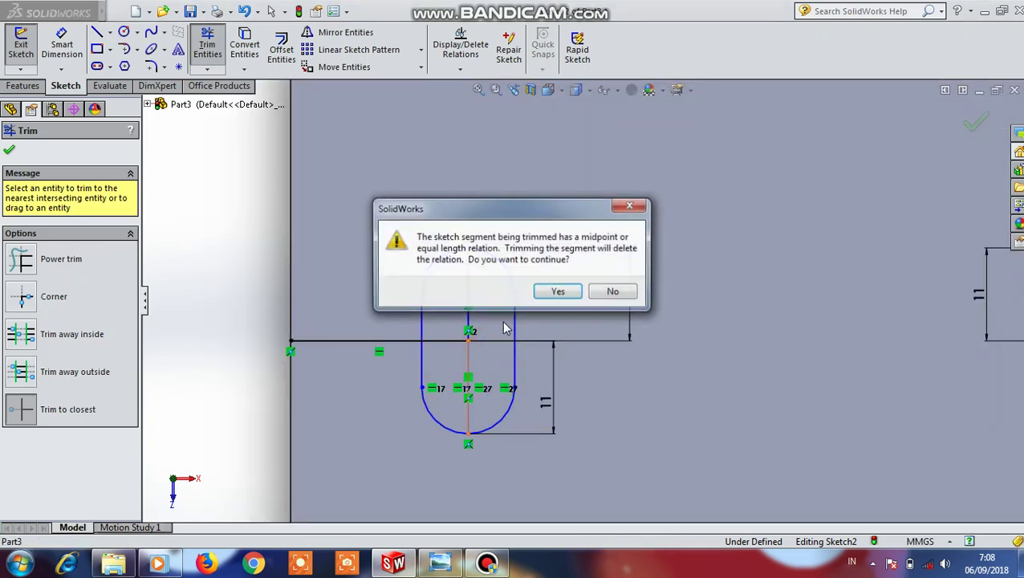
left_click(553, 291)
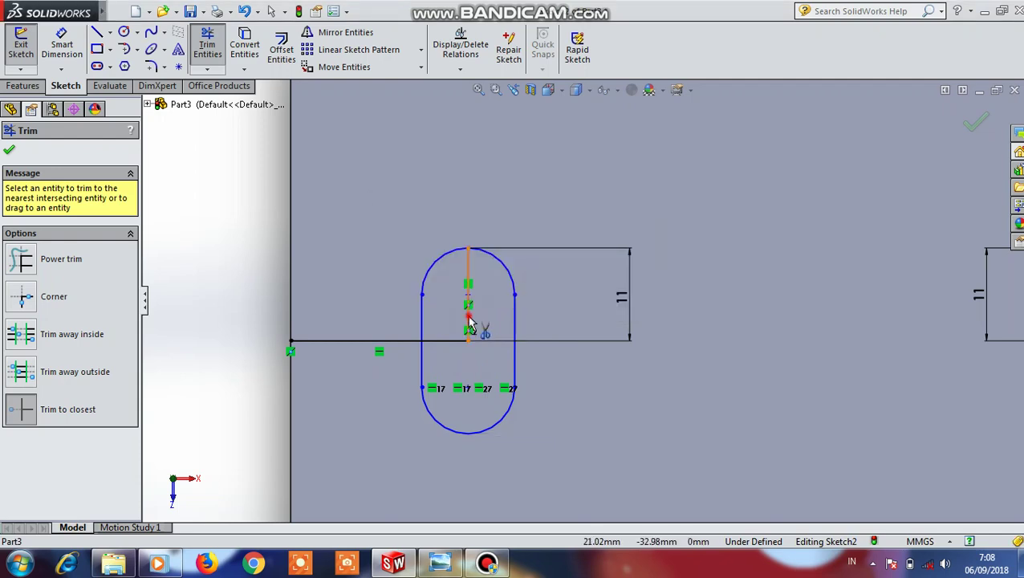
left_click(470, 324)
left_click(559, 294)
Trim the right slot's inner arcs and centre segments, leaving a clean rounded outline.
scroll(662, 341, "down", 2)
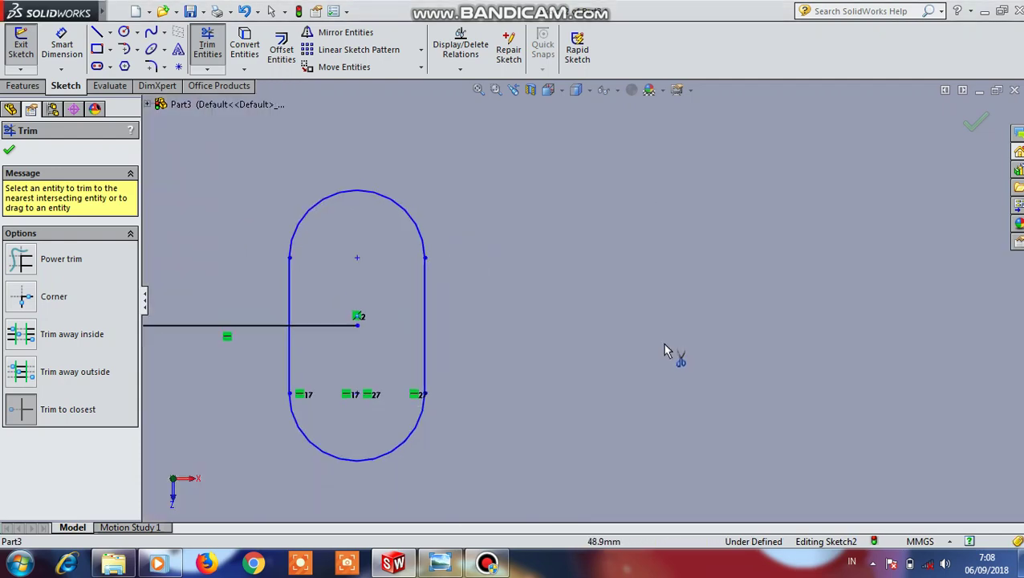
scroll(663, 338, "up", 5)
scroll(663, 338, "up", 3)
scroll(727, 309, "down", 5)
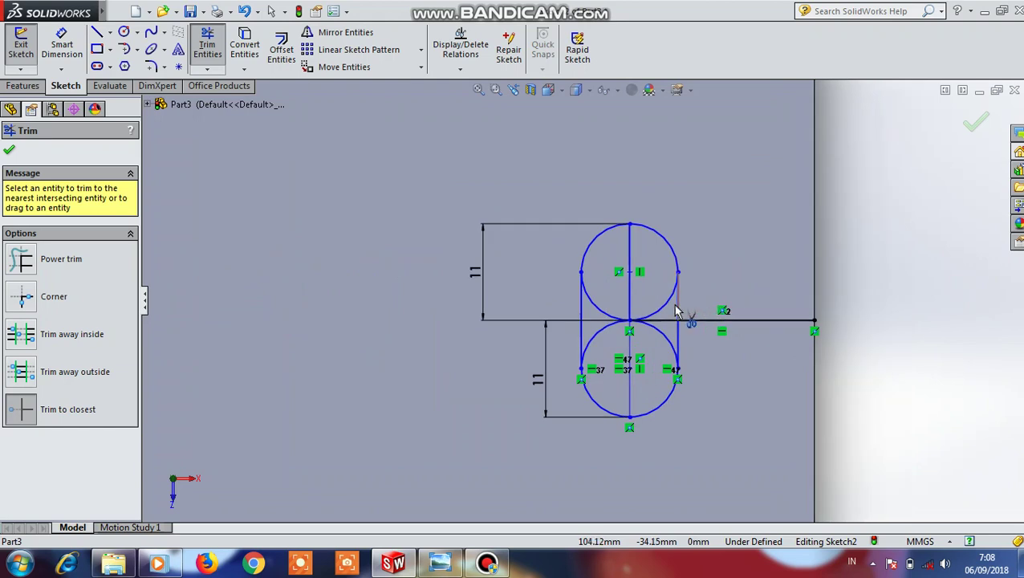
mouse_move(672, 310)
left_mouse_down()
mouse_move(609, 320)
mouse_move(673, 340)
mouse_move(634, 299)
left_mouse_up()
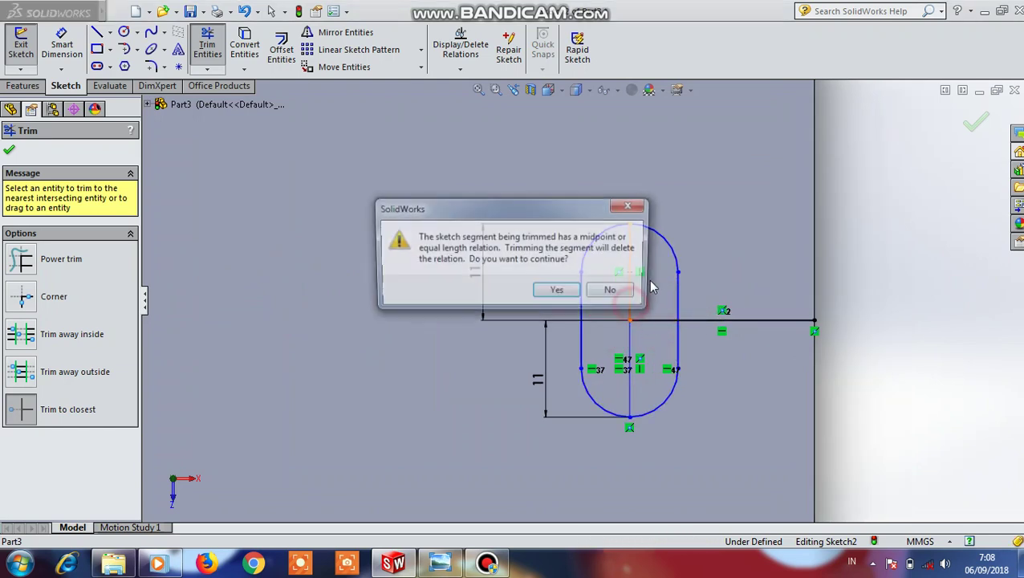
left_click(567, 294)
left_click(628, 341)
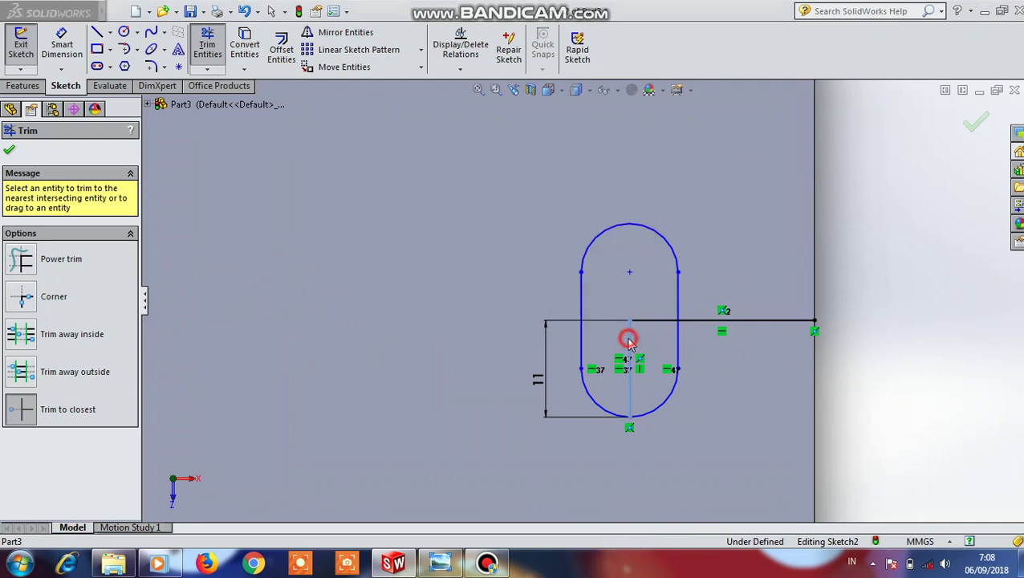
left_click(552, 292)
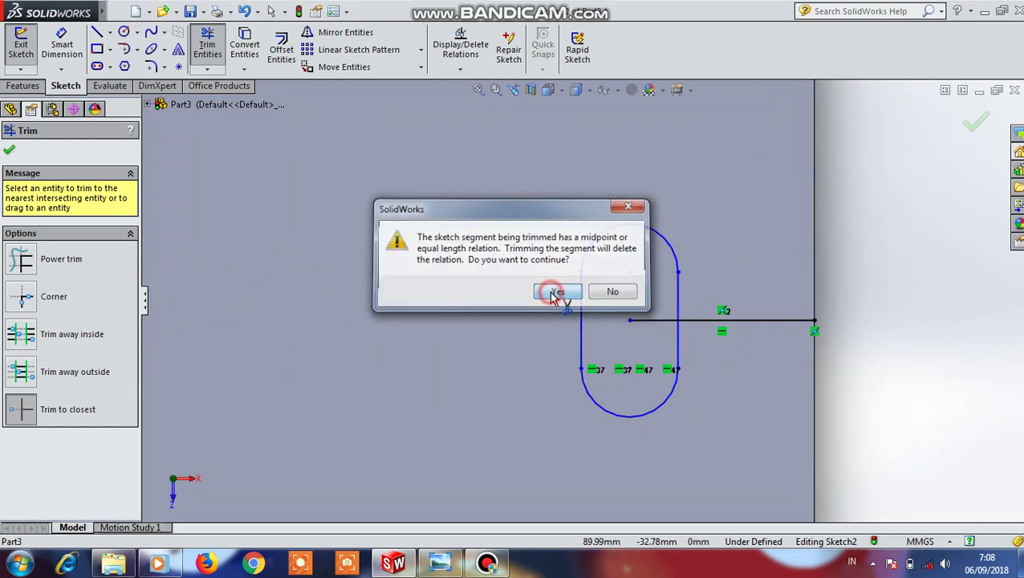
left_click(9, 151)
Extrude-cut both slot regions through the block with a 72 mm blind cut.
left_click(15, 85)
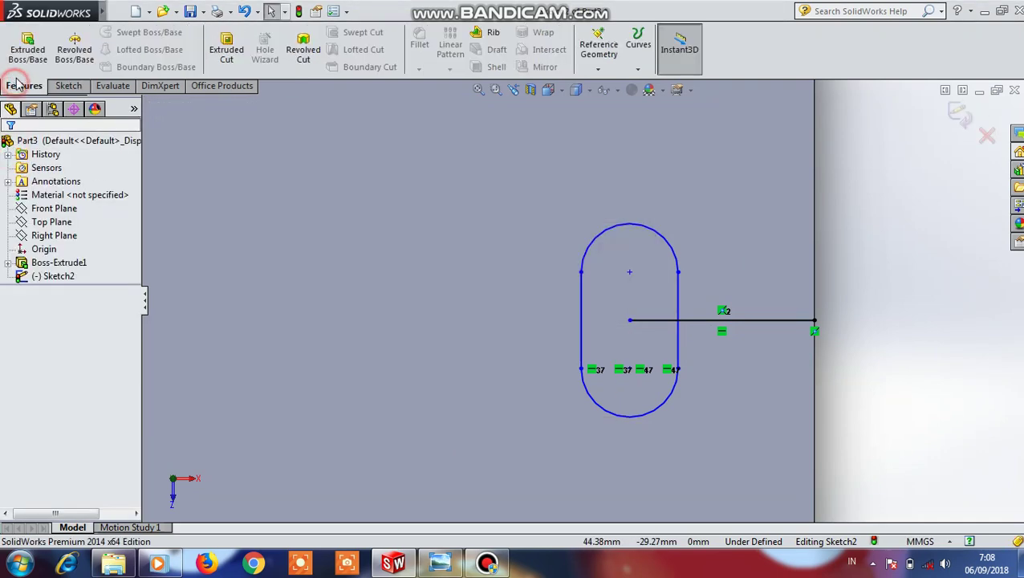
left_click(226, 48)
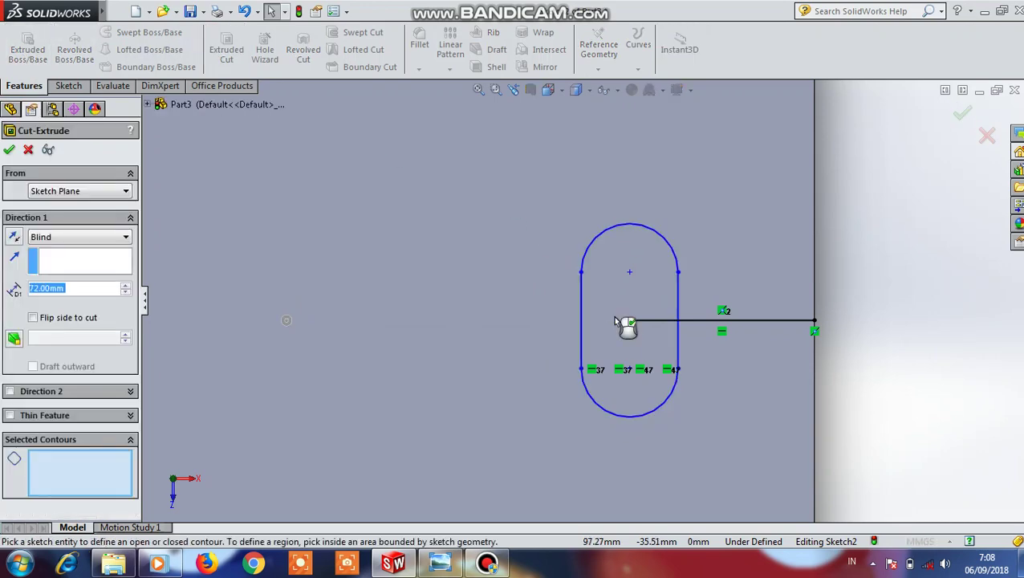
left_click(610, 305)
scroll(618, 312, "up", 3)
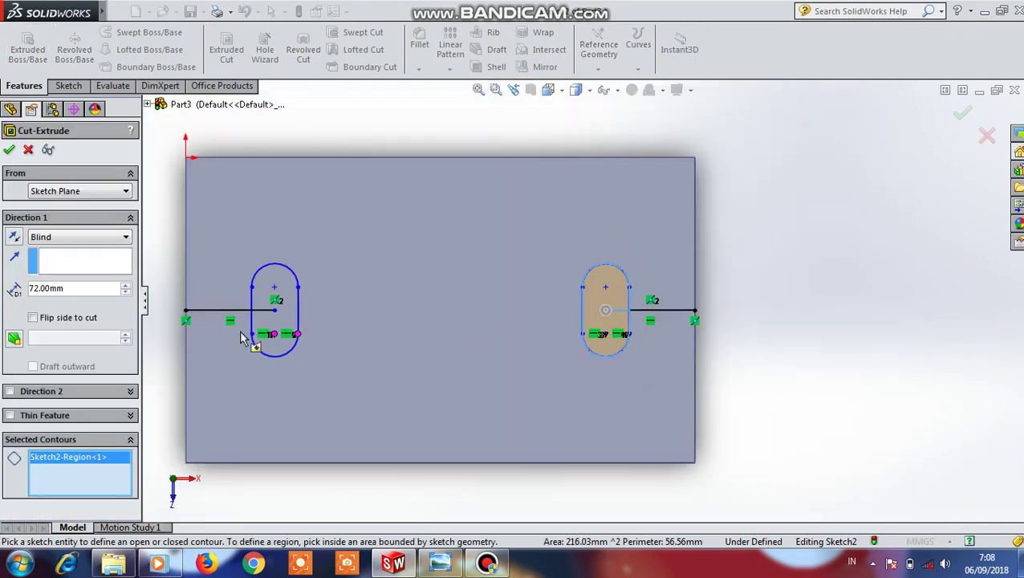
left_click(290, 330)
mouse_move(263, 279)
middle_mouse_down()
mouse_move(354, 295)
mouse_move(342, 291)
middle_mouse_up()
left_click(10, 150)
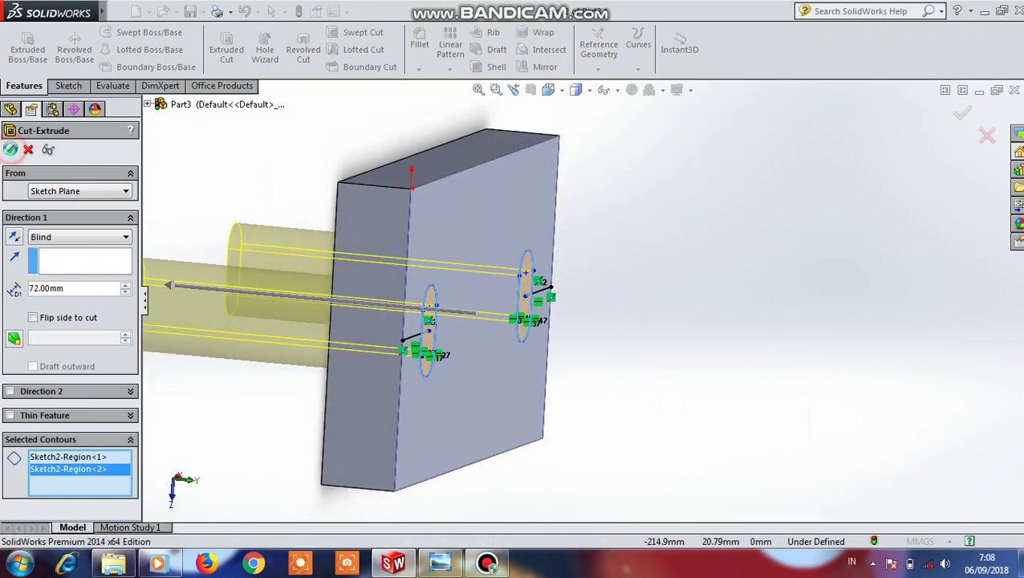
Sketch a vertical centre line down the plate's front face, from top-edge midpoint to bottom edge.
left_click(464, 351)
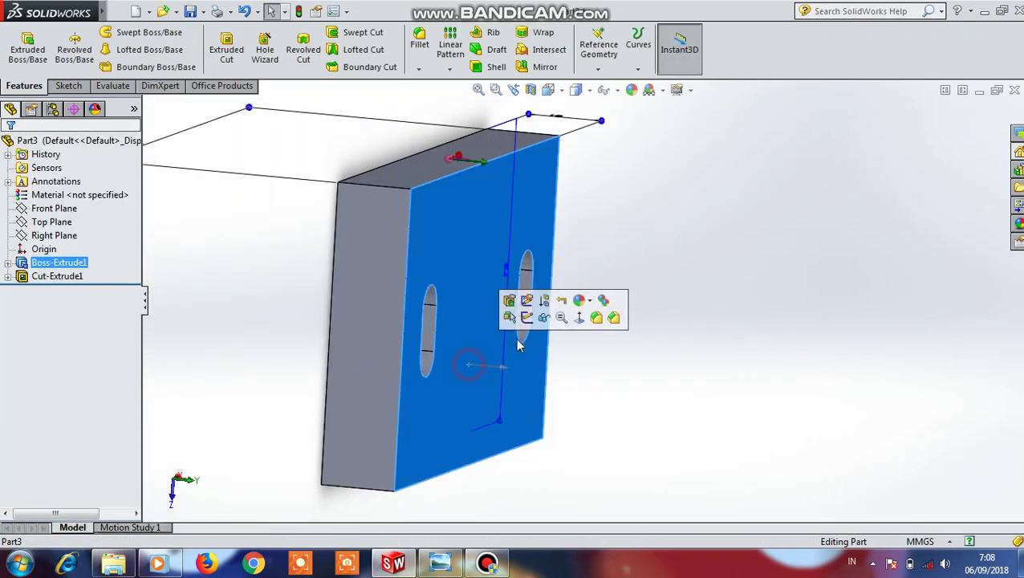
left_click(560, 321)
left_click(536, 366)
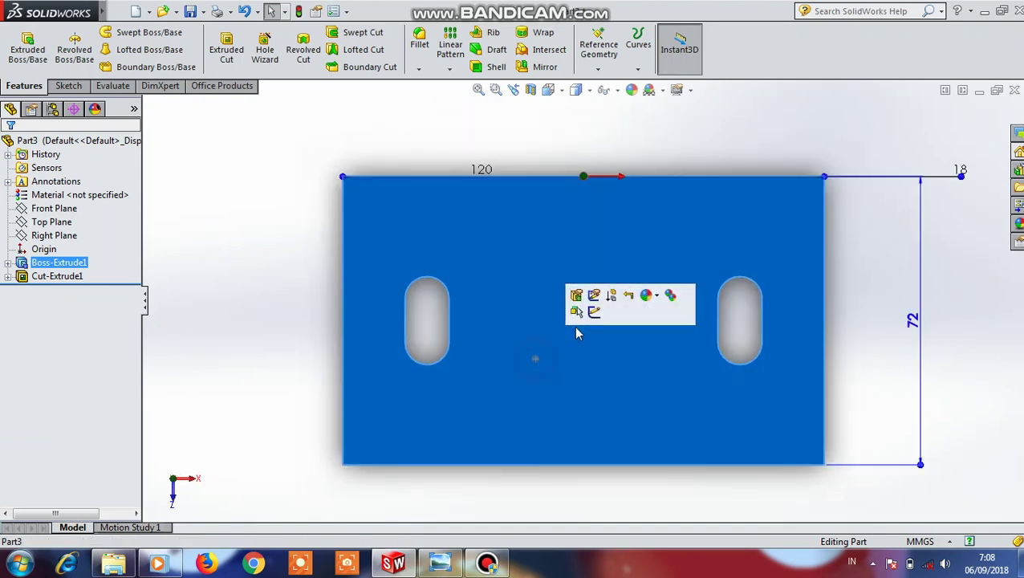
left_click(589, 313)
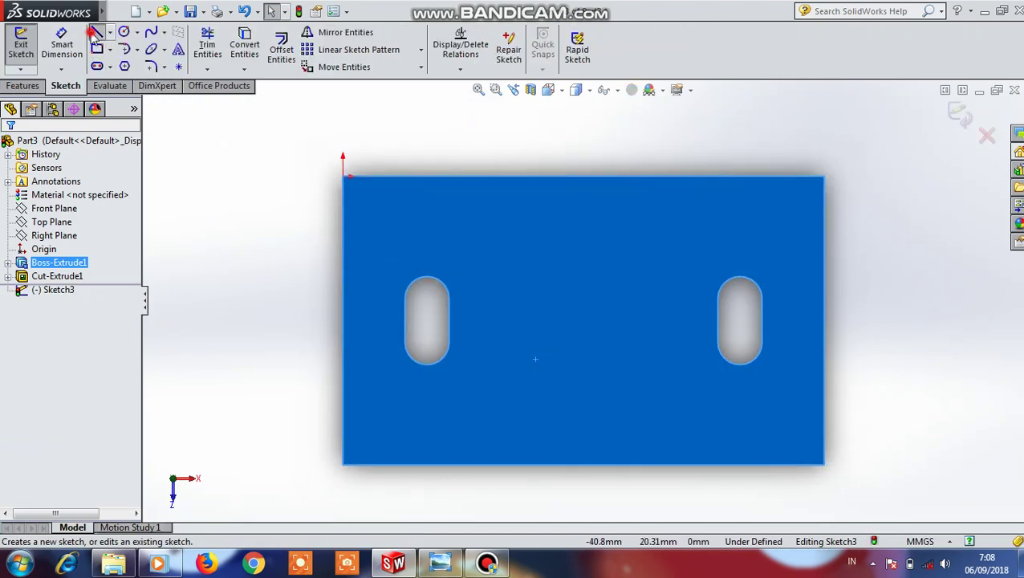
left_click(94, 34)
left_click(583, 175)
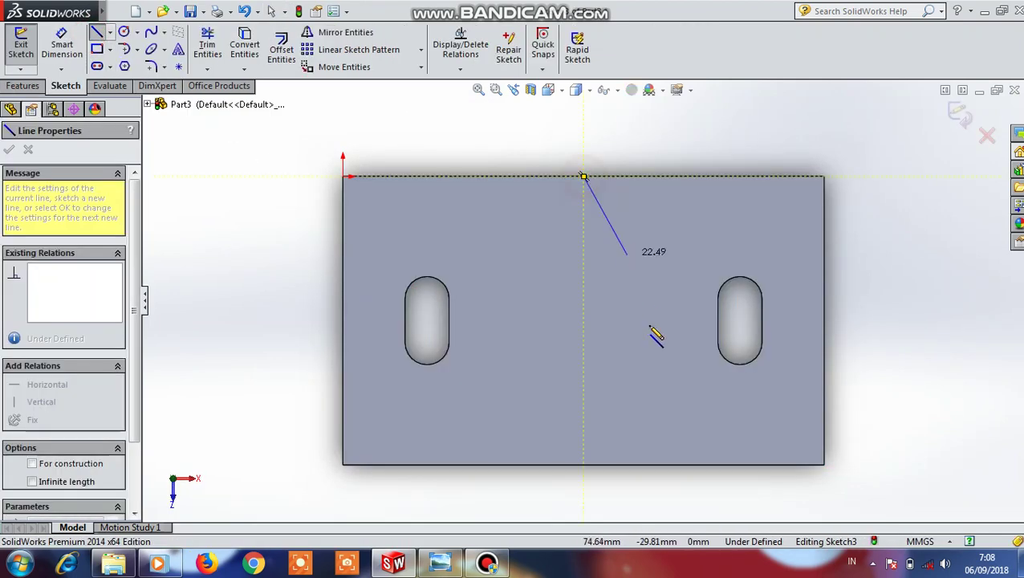
left_click(581, 464)
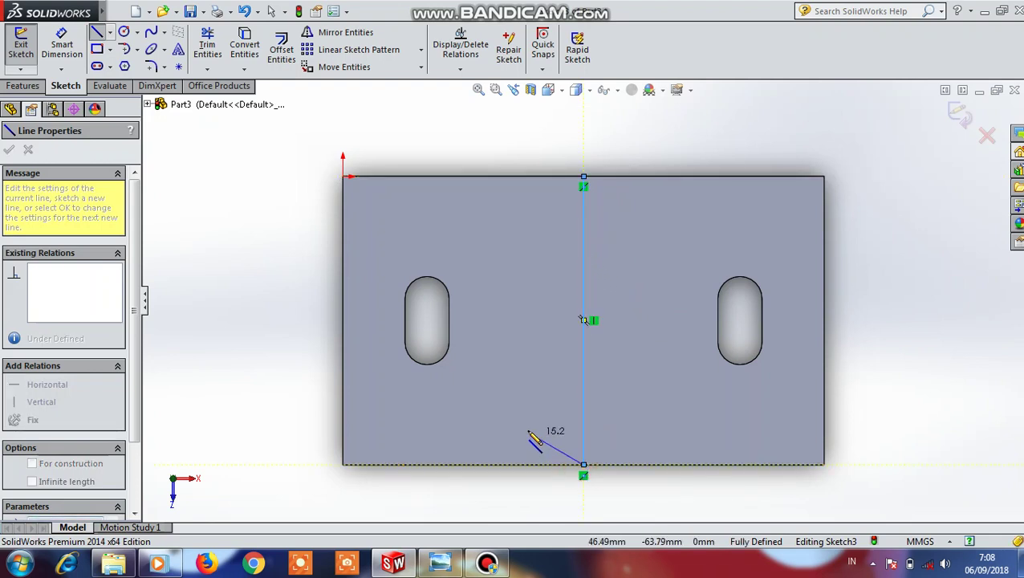
key("Escape")
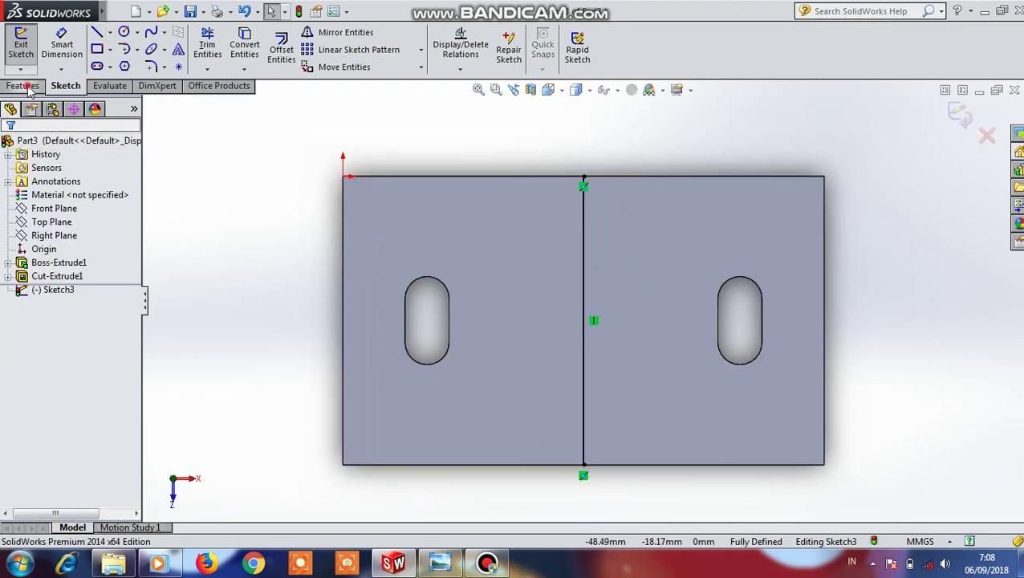
left_click(24, 86)
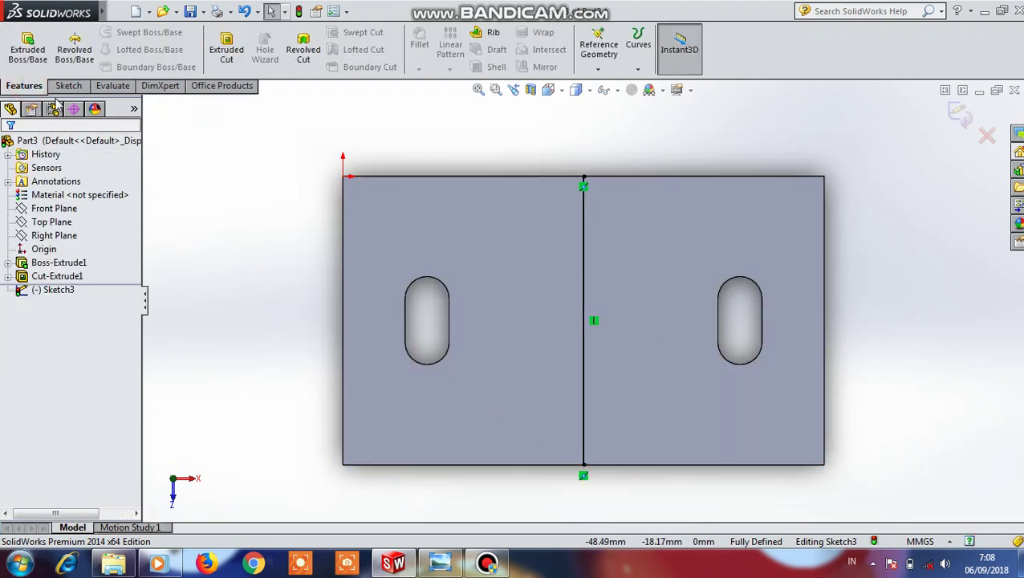
left_click(959, 112)
Create Plane1 through the centre line, perpendicular to the front face.
left_click(598, 70)
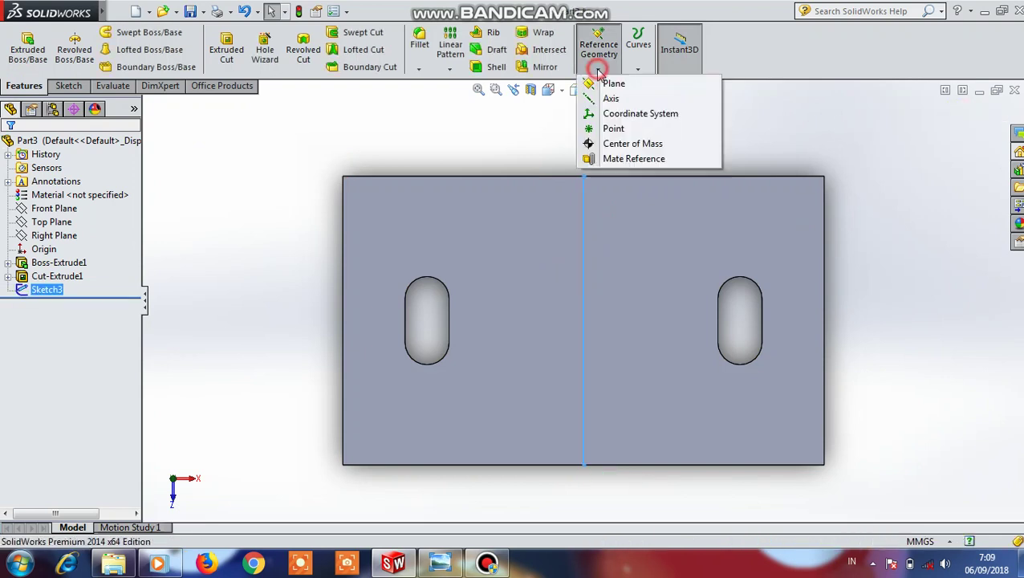
left_click(614, 84)
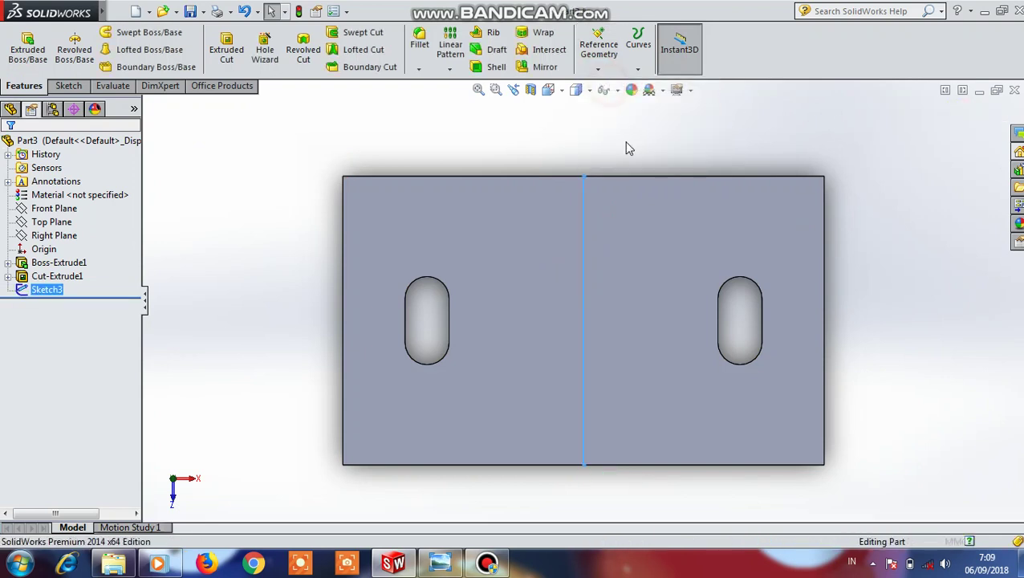
left_click(586, 301)
mouse_move(587, 347)
middle_mouse_down()
mouse_move(618, 365)
mouse_move(623, 316)
mouse_move(525, 341)
middle_mouse_up()
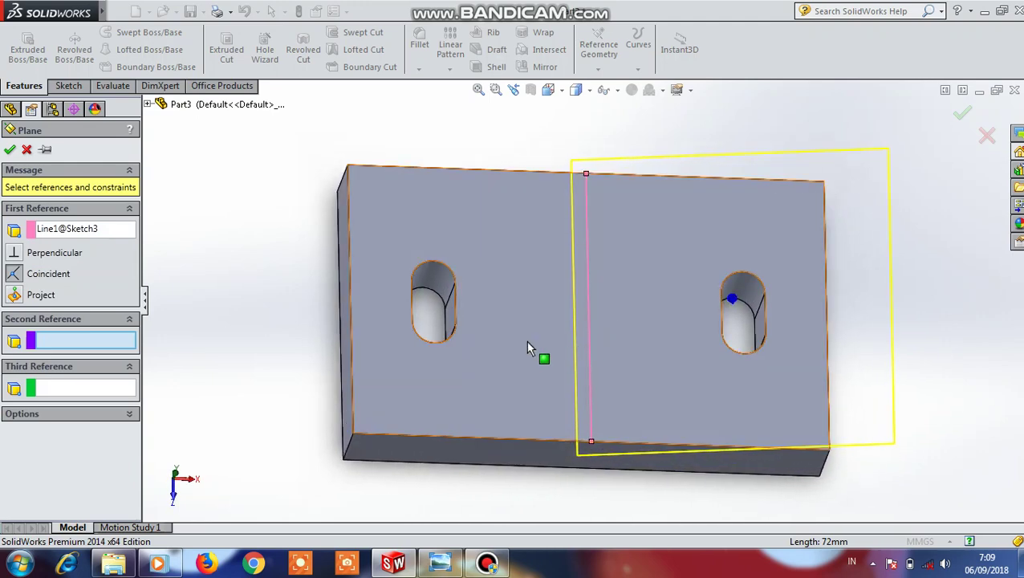
left_click(527, 346)
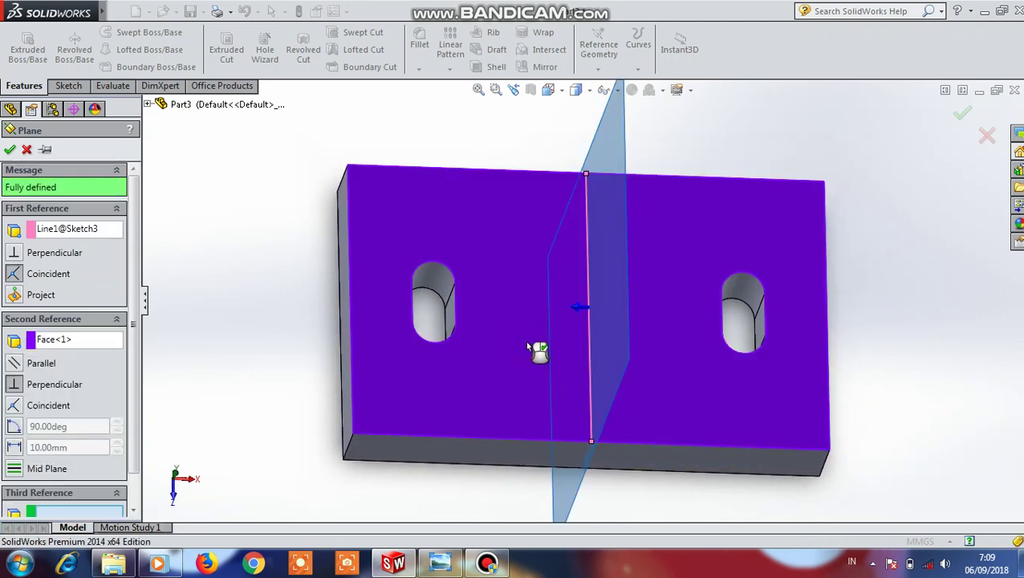
left_click(12, 150)
middle_click_drag(381, 218, 440, 227)
Start a sketch on Plane1 and draw line segments along the plate's top edge.
left_click(753, 116)
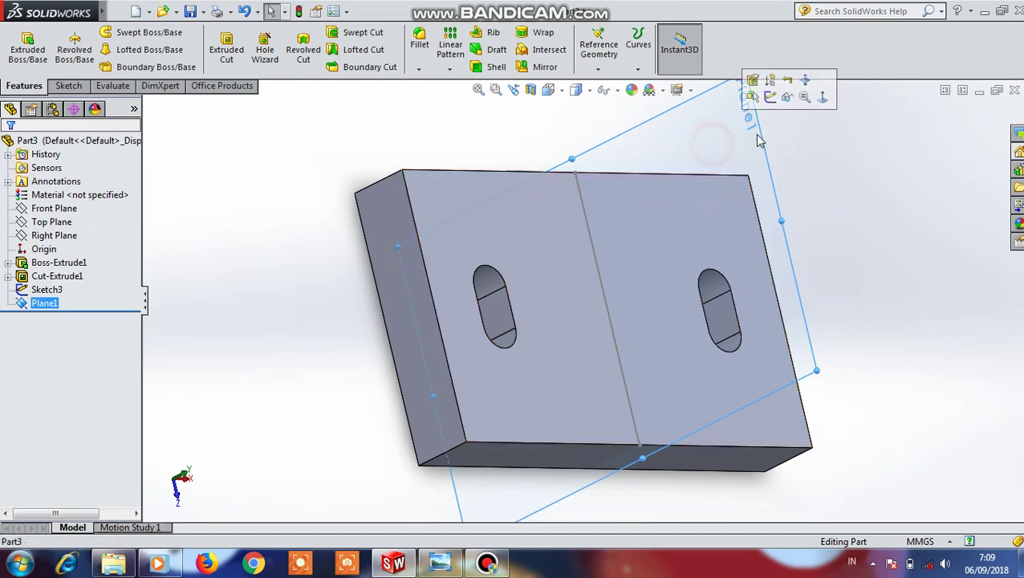
left_click(822, 97)
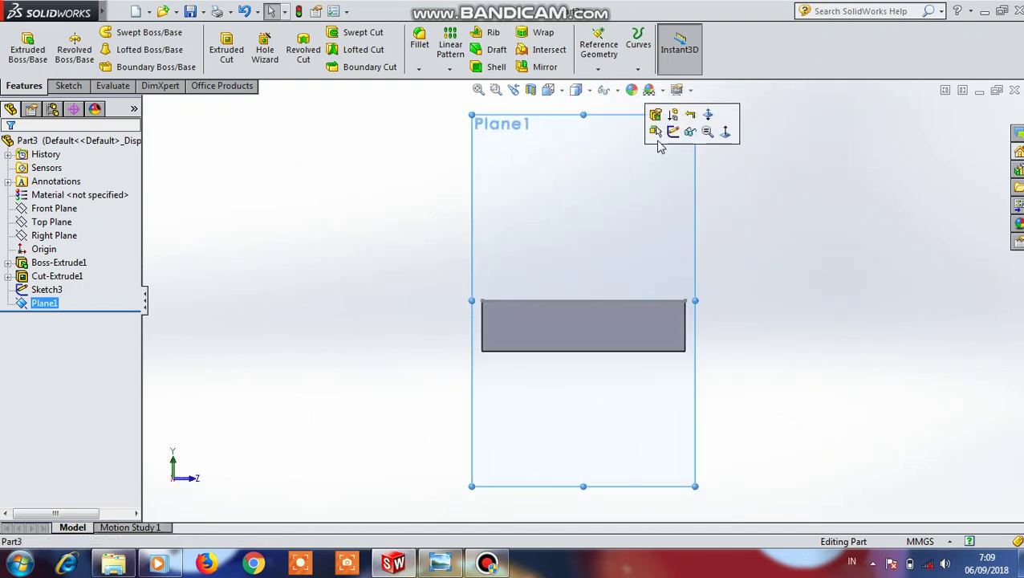
left_click(656, 132)
left_click(96, 32)
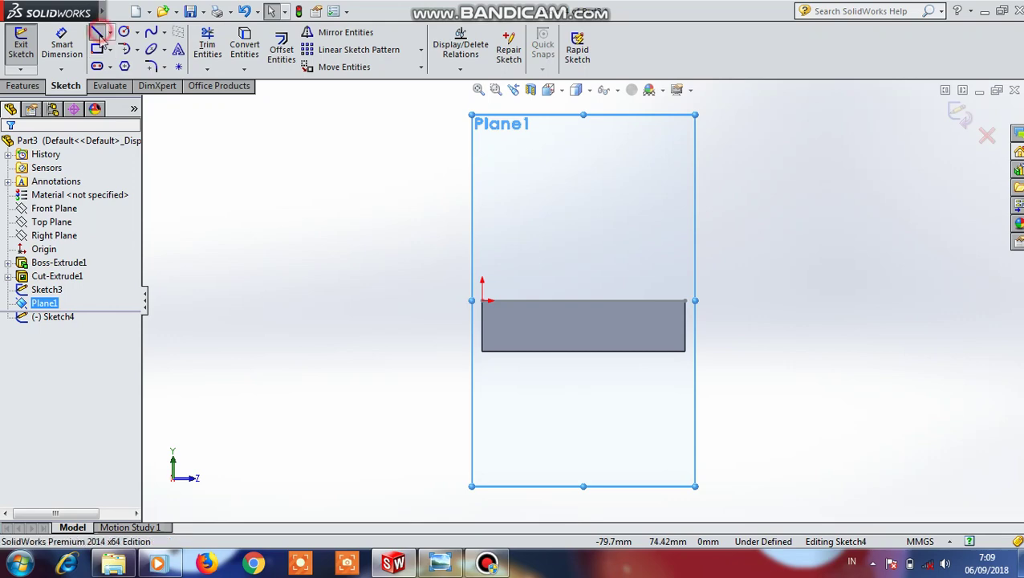
left_click(584, 300)
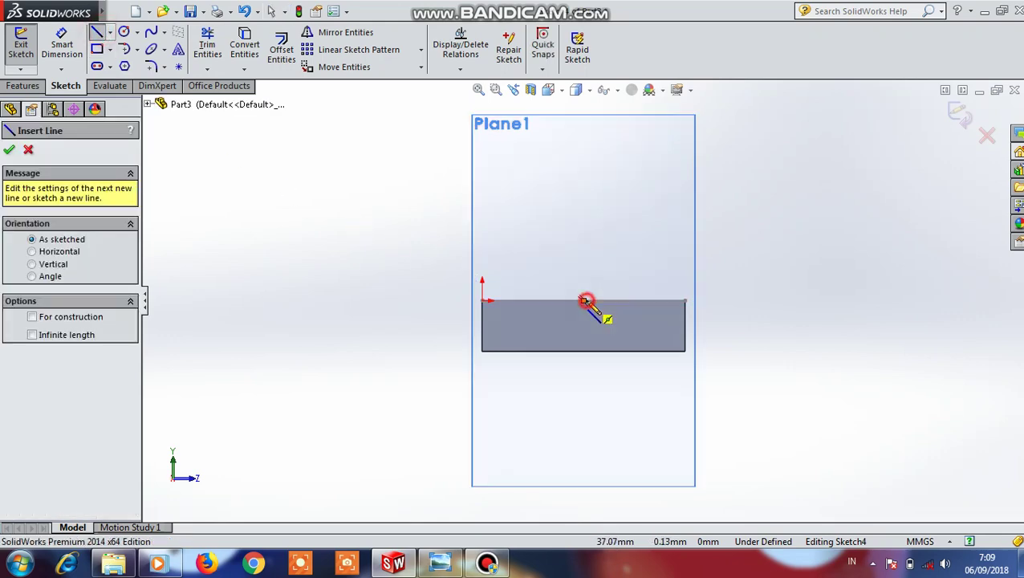
left_click(627, 301)
key("Escape")
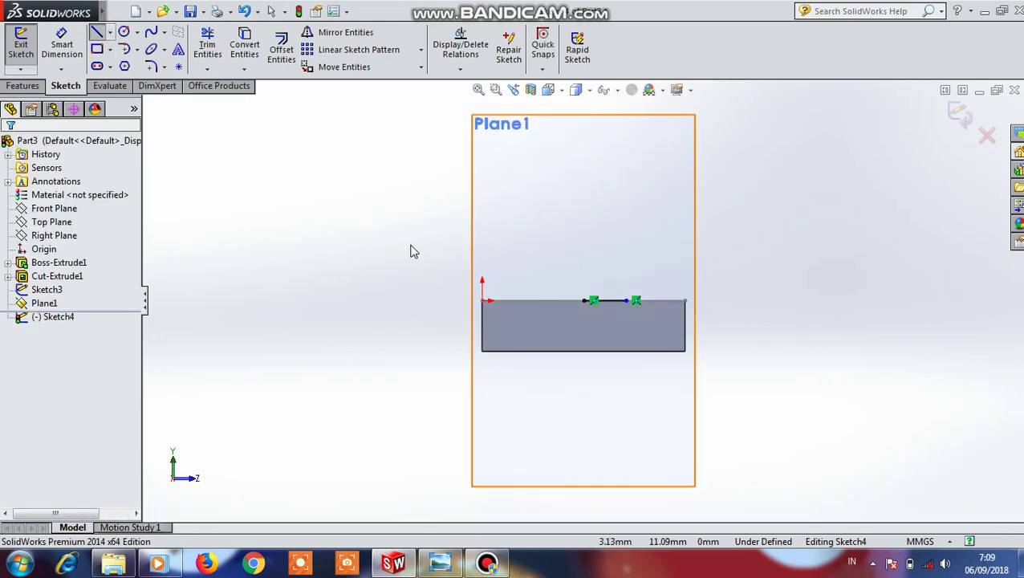
left_click(95, 31)
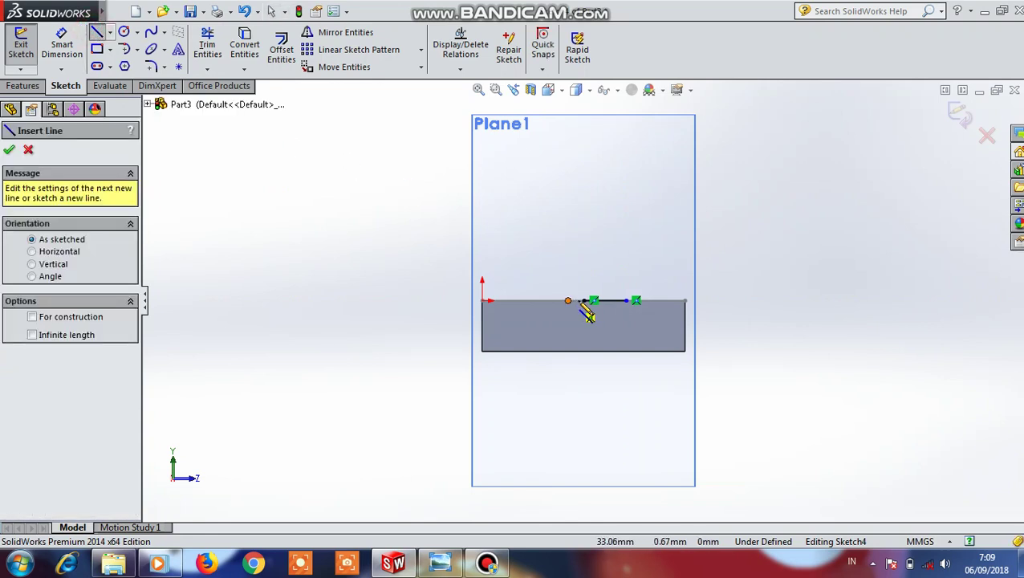
left_click(582, 300)
key("Escape")
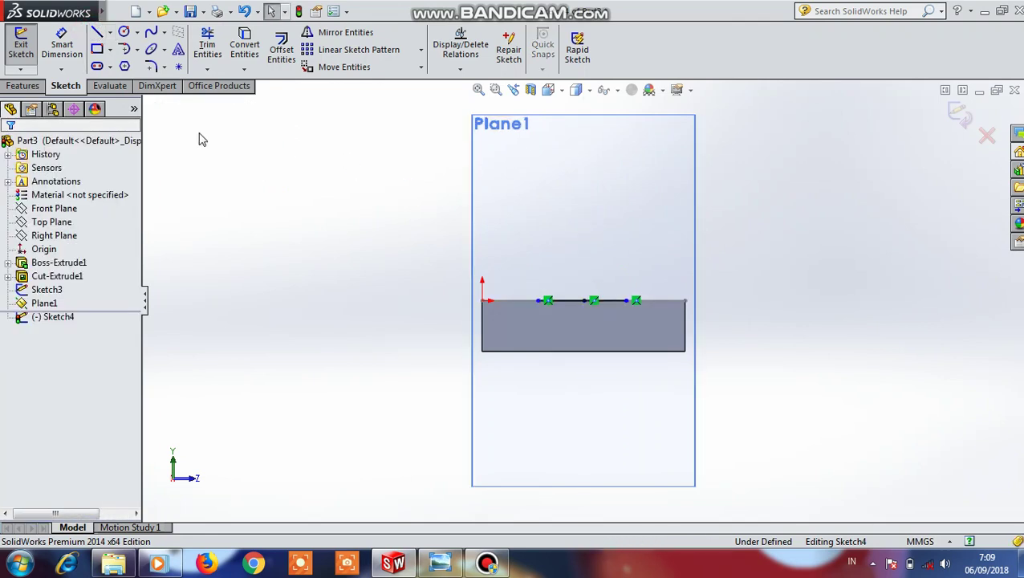
Dimension both top-edge segments to 24 mm each.
left_click(61, 44)
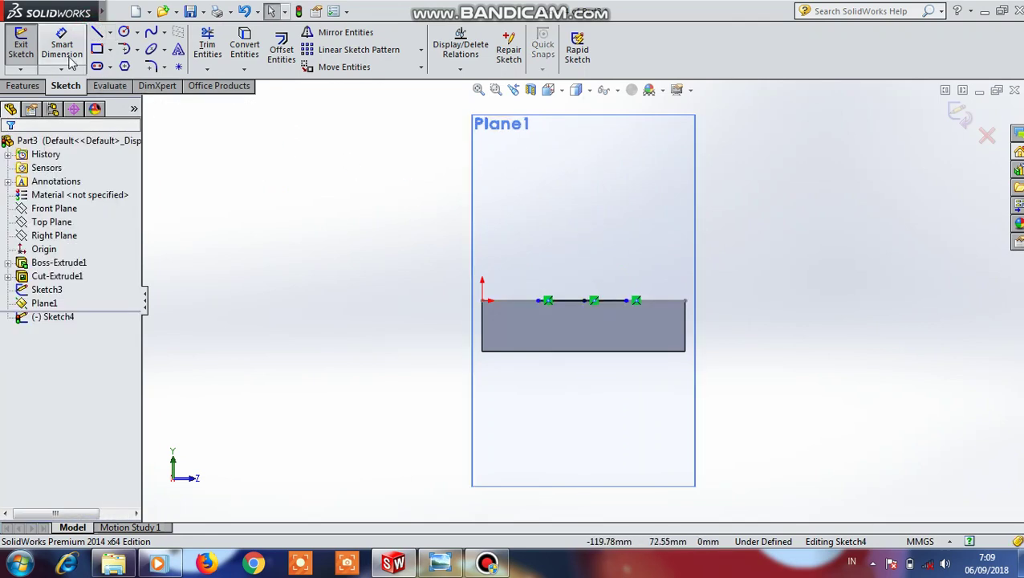
left_click(564, 309)
left_click(571, 337)
type("24")
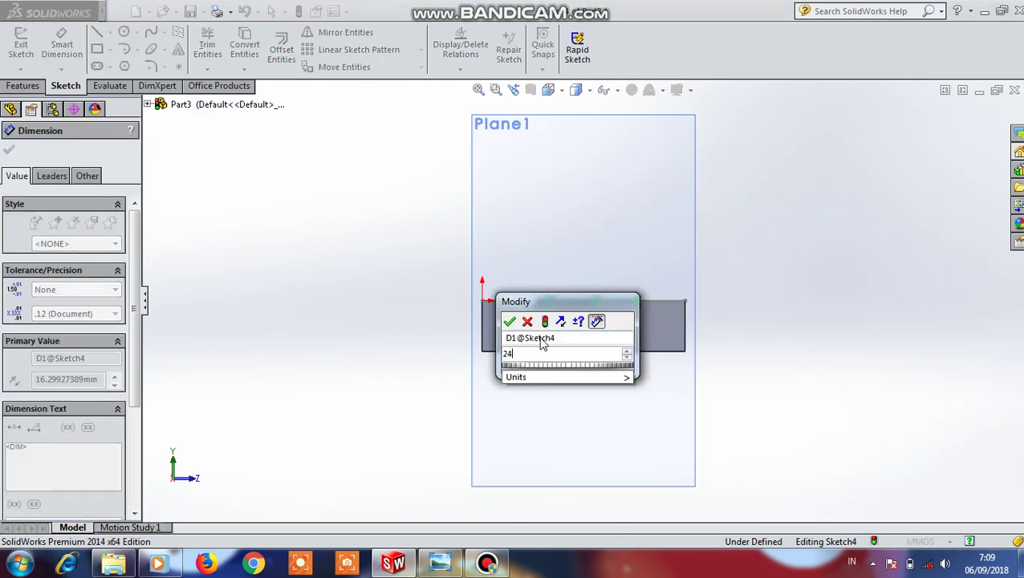
left_click(508, 321)
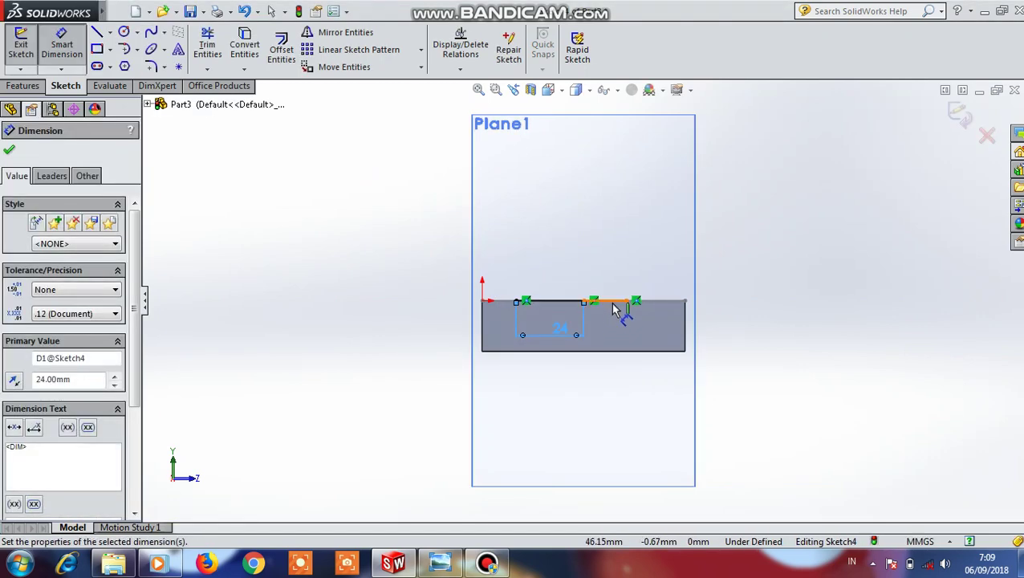
left_click(610, 302)
left_click(612, 325)
type("24")
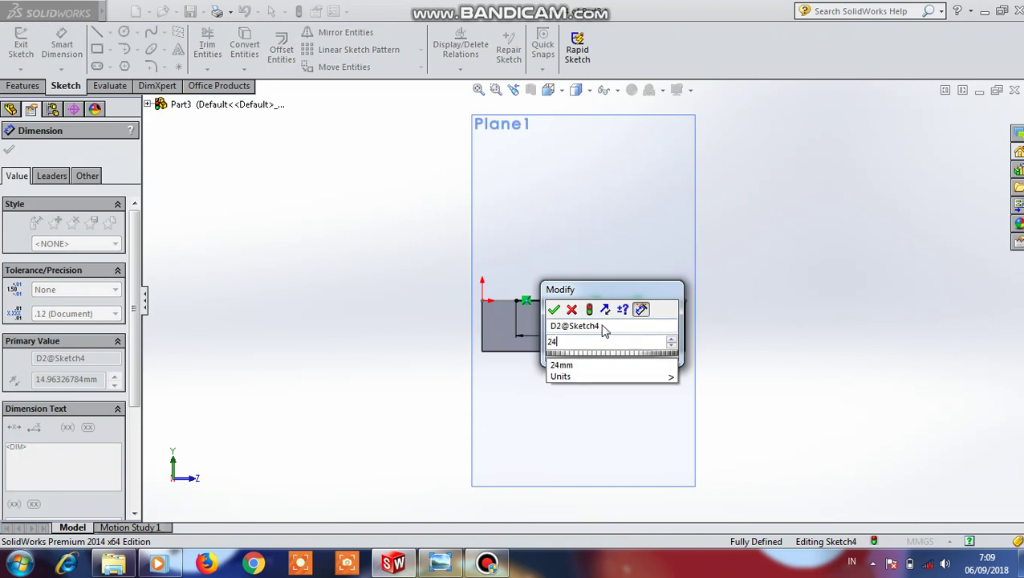
left_click(559, 313)
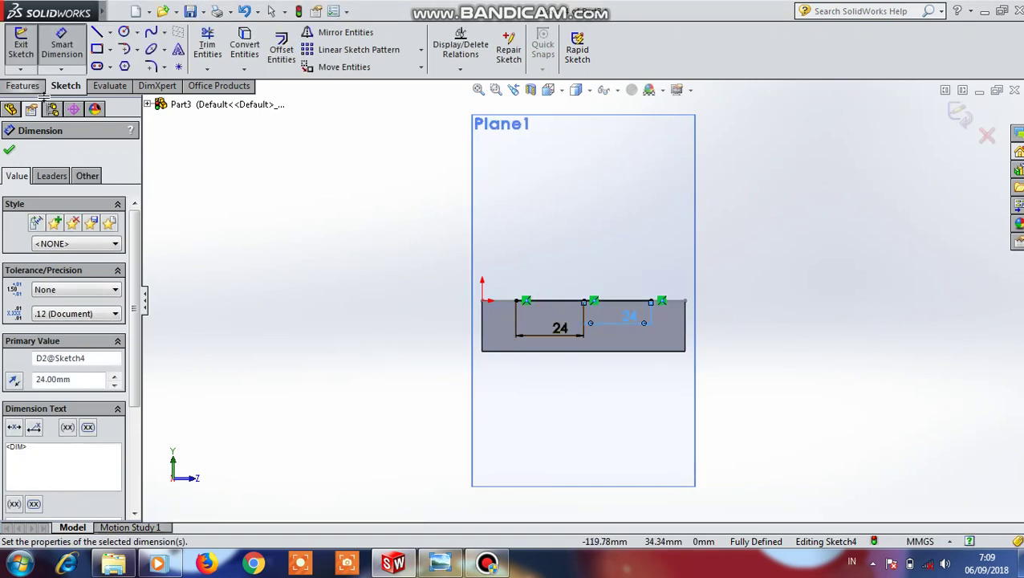
Draw the left, top and right sides of an upright rectangle above the base.
left_click(96, 32)
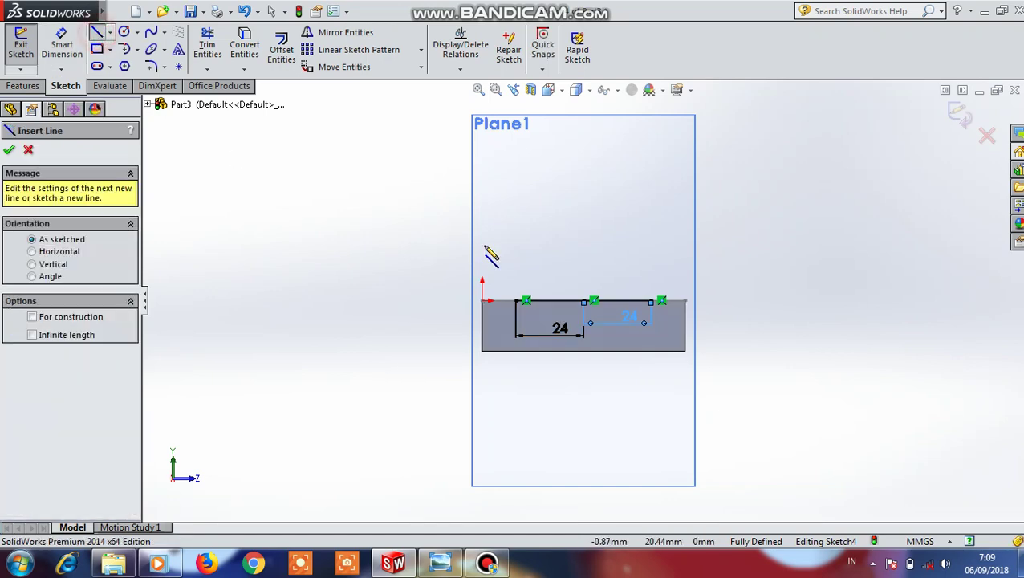
left_click(517, 302)
left_click(517, 199)
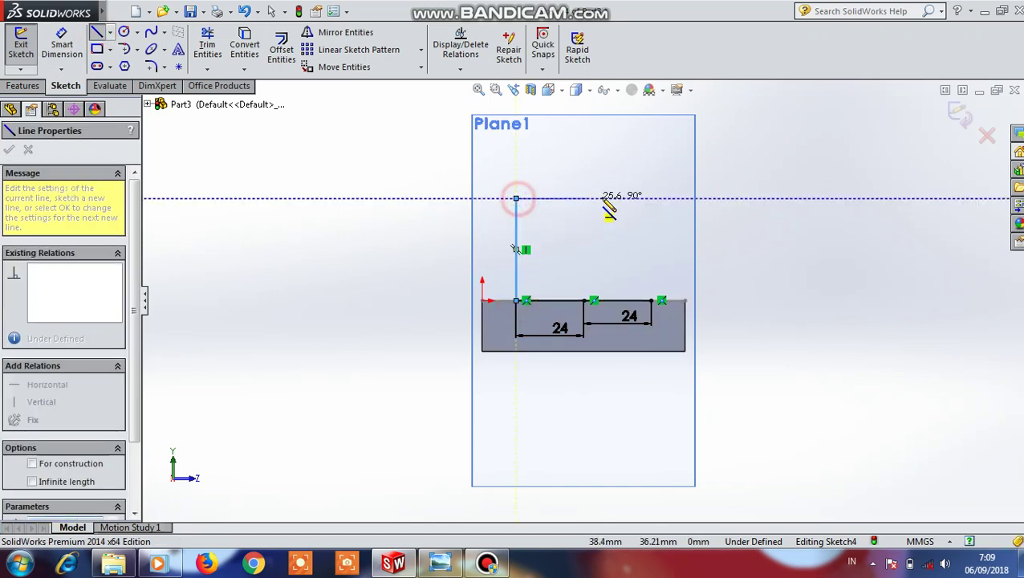
left_click(651, 198)
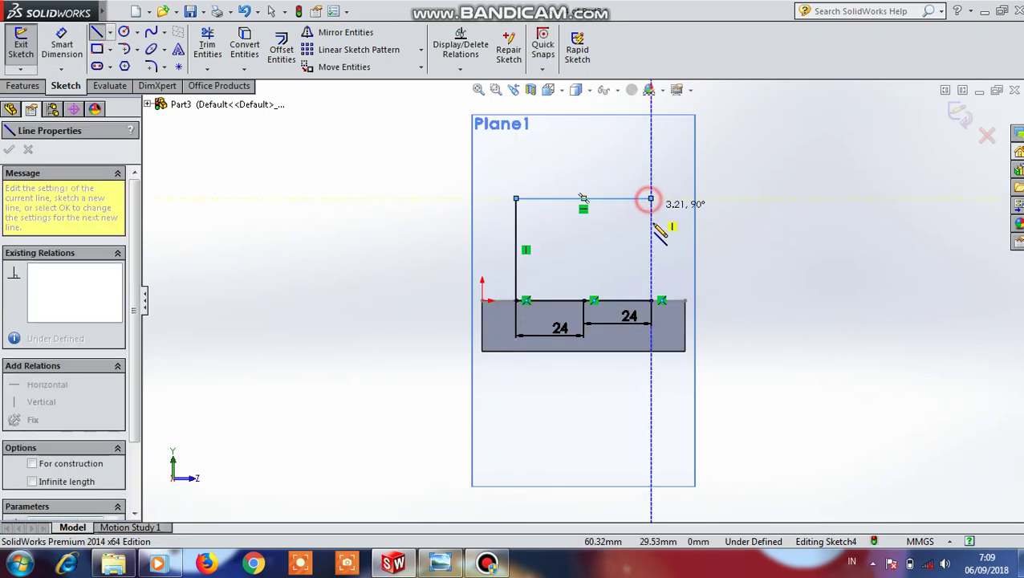
left_click(651, 300)
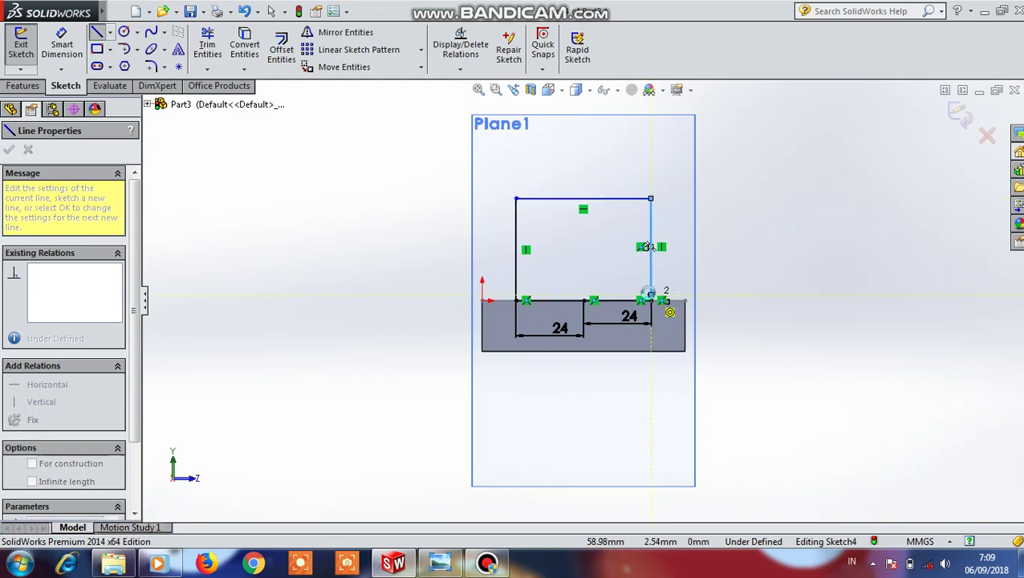
key("Escape")
Replace the misplaced right side with a line from the top-right corner to the base edge.
left_click(652, 269)
key("Delete")
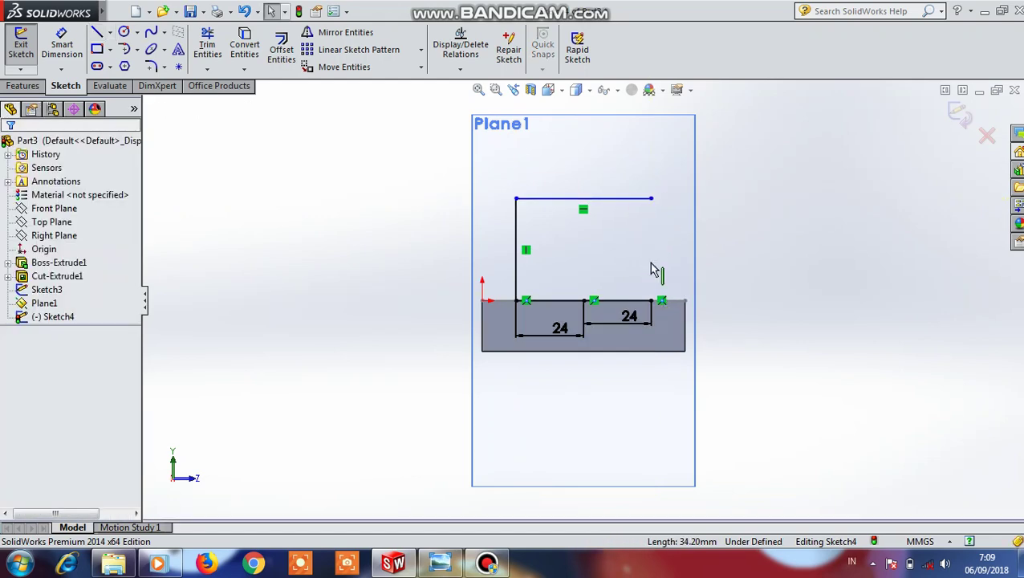
left_click(95, 33)
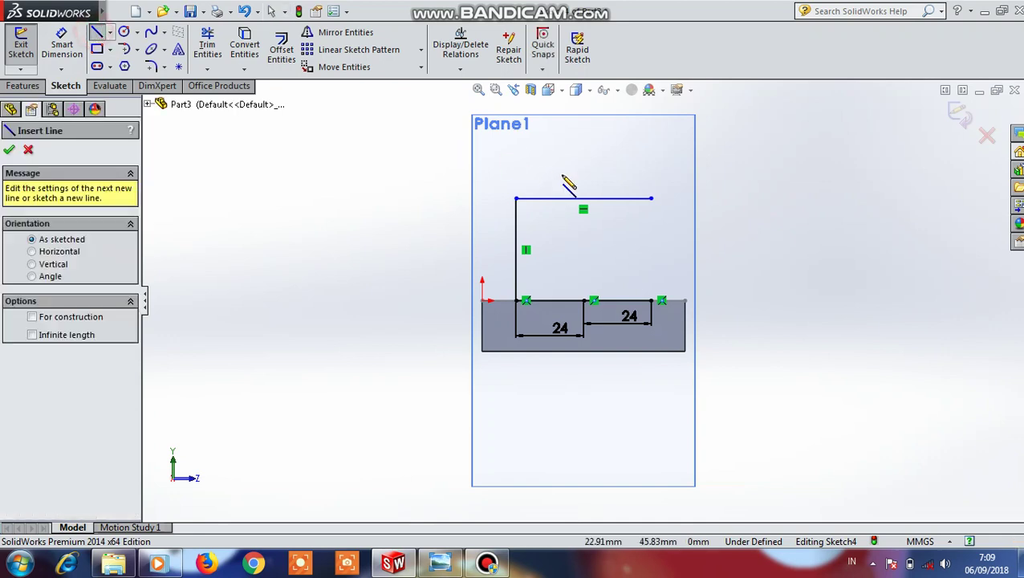
left_click(650, 199)
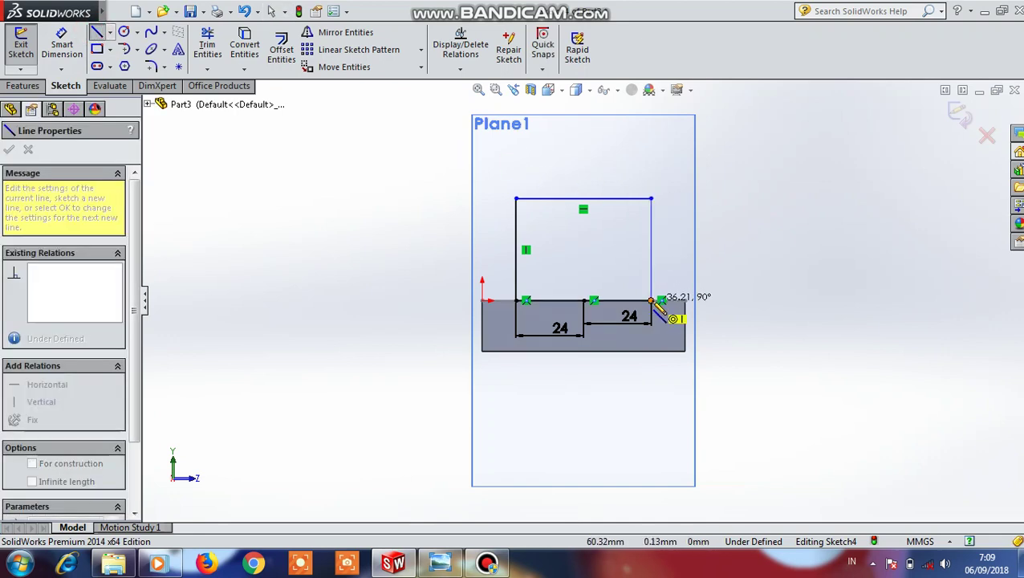
left_click(651, 300)
key("Escape")
Dimension the rectangle's left side to 126 mm tall.
left_click(62, 45)
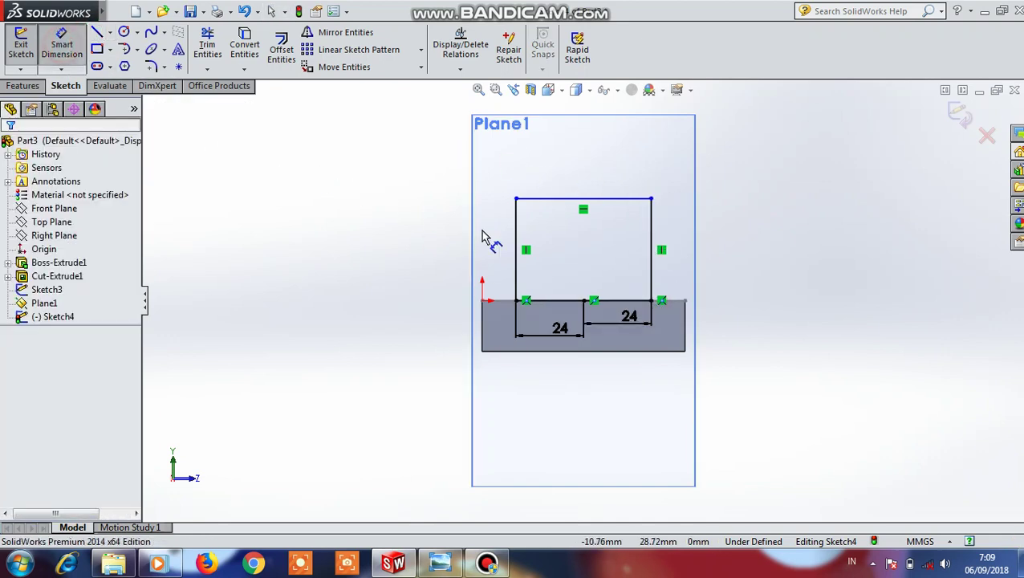
left_click(516, 258)
left_click(401, 257)
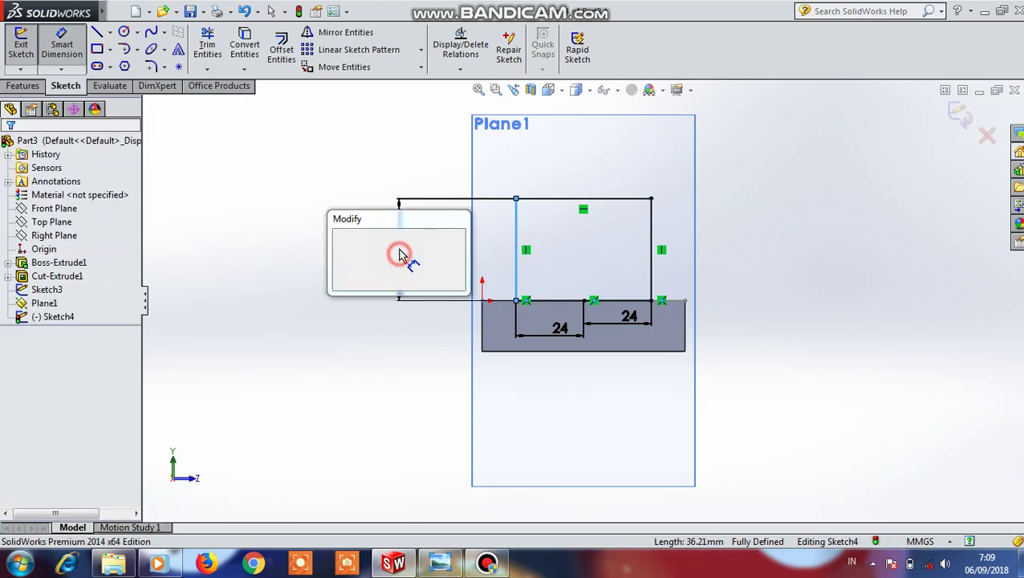
type("126")
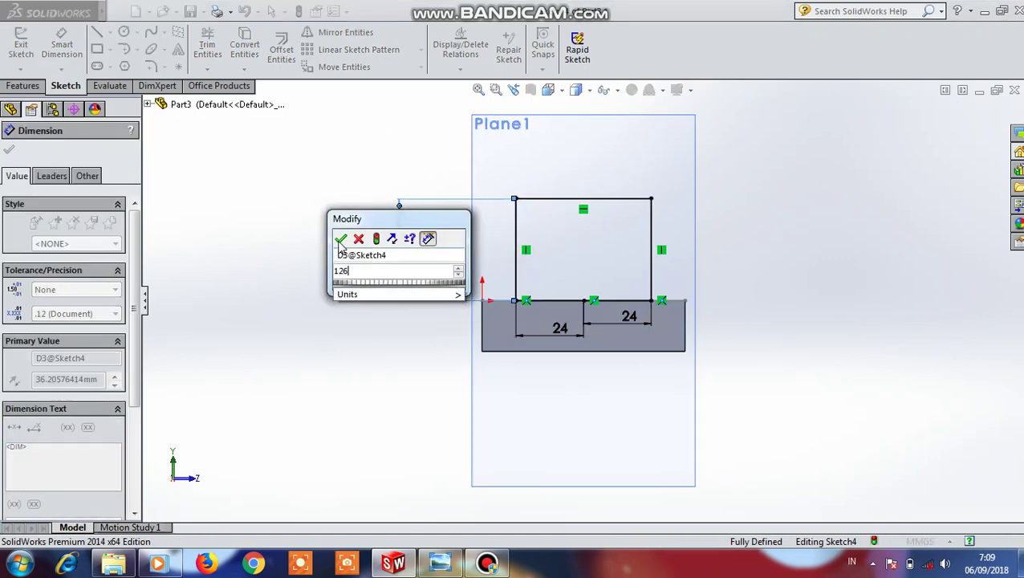
left_click(340, 240)
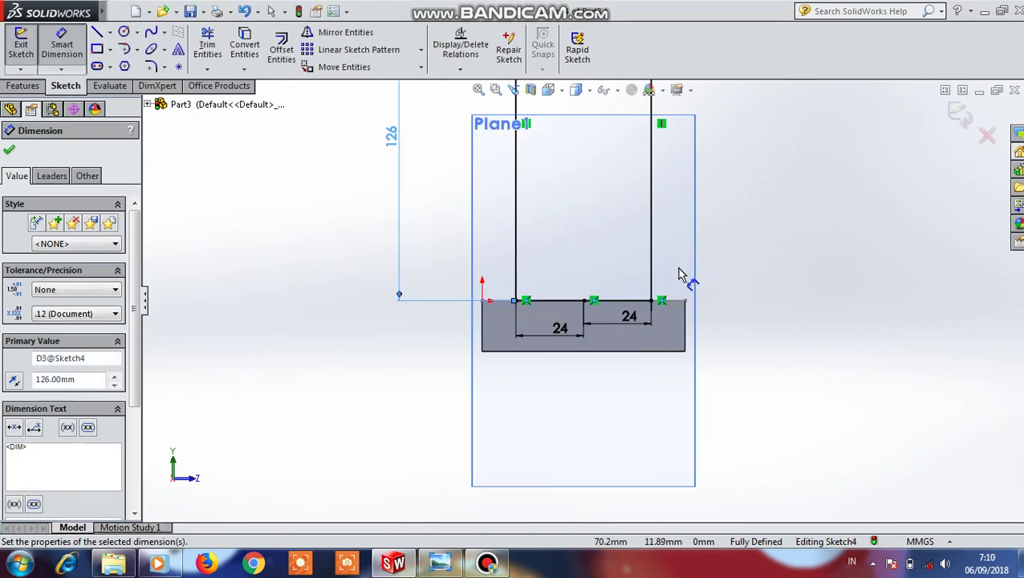
Extrude the tall rectangle Mid Plane to 26 mm depth, forming the post.
key("f")
left_click(23, 86)
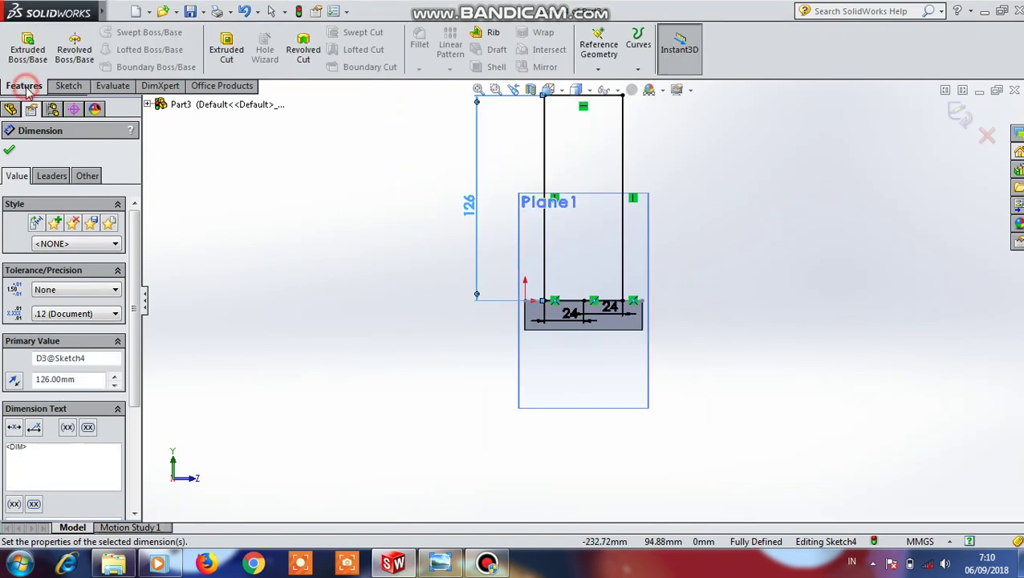
left_click(27, 48)
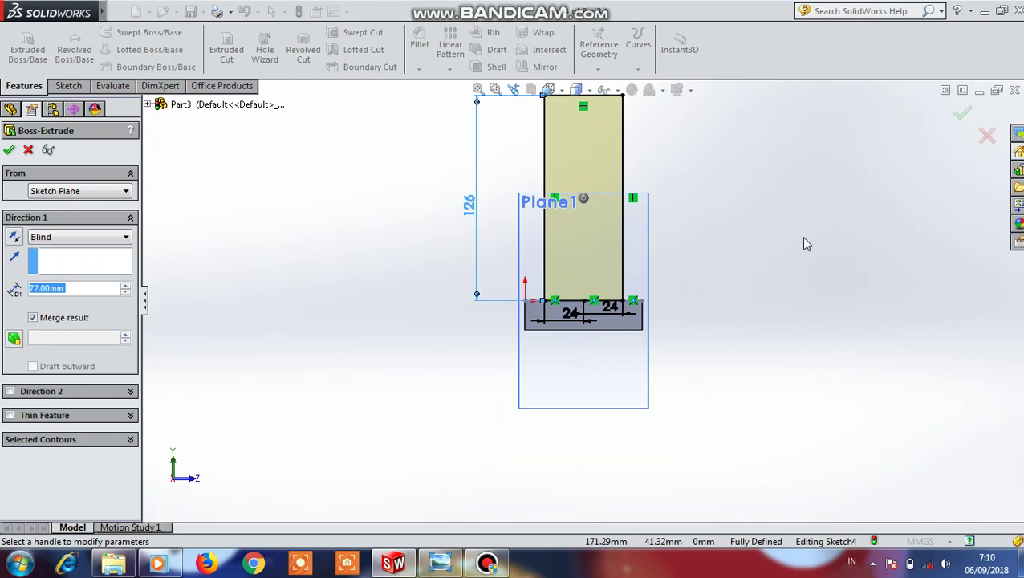
left_click(117, 238)
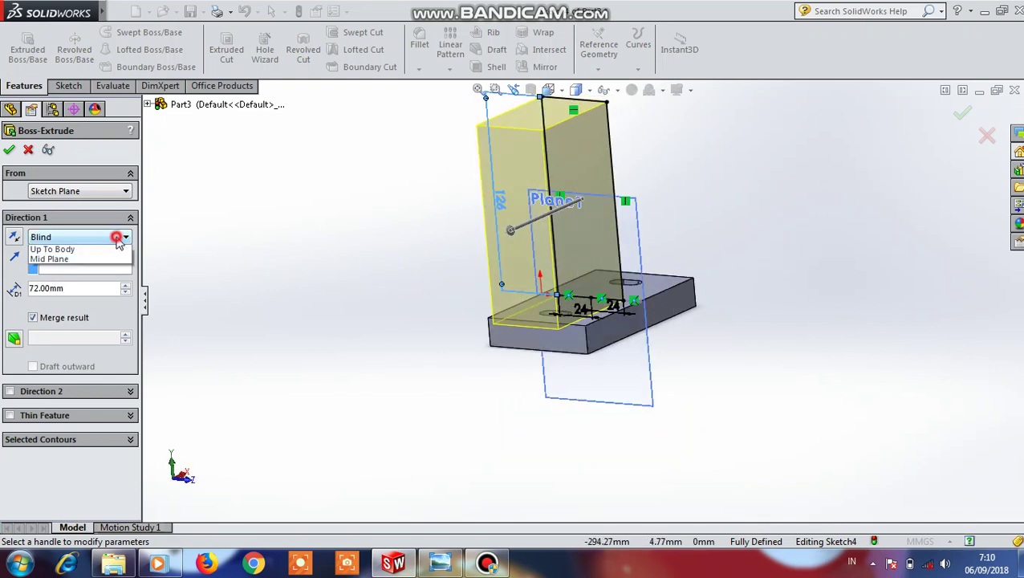
left_click(68, 311)
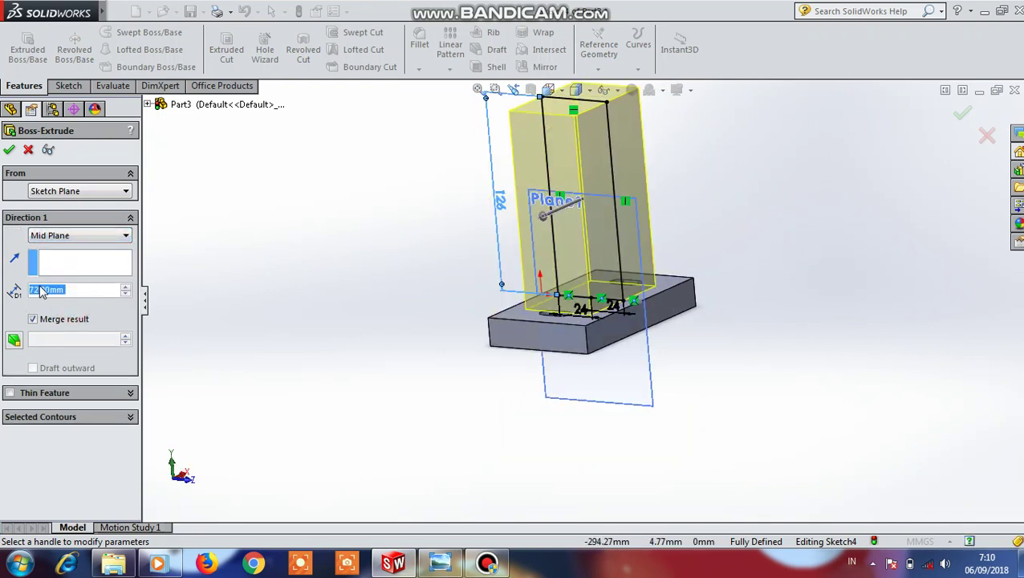
left_click(40, 288)
key("BackSpace")
key("BackSpace")
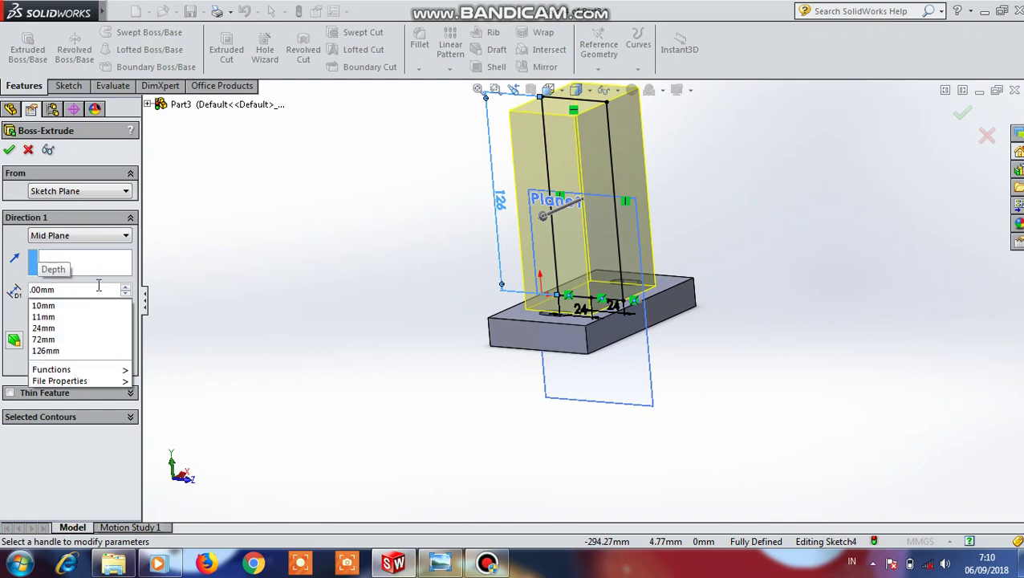
type("26")
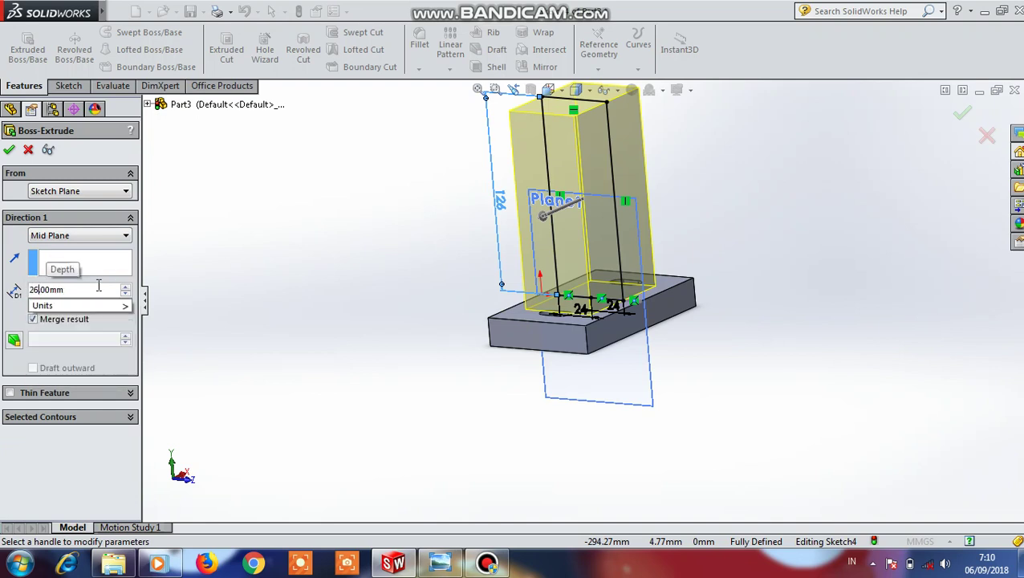
key("Return")
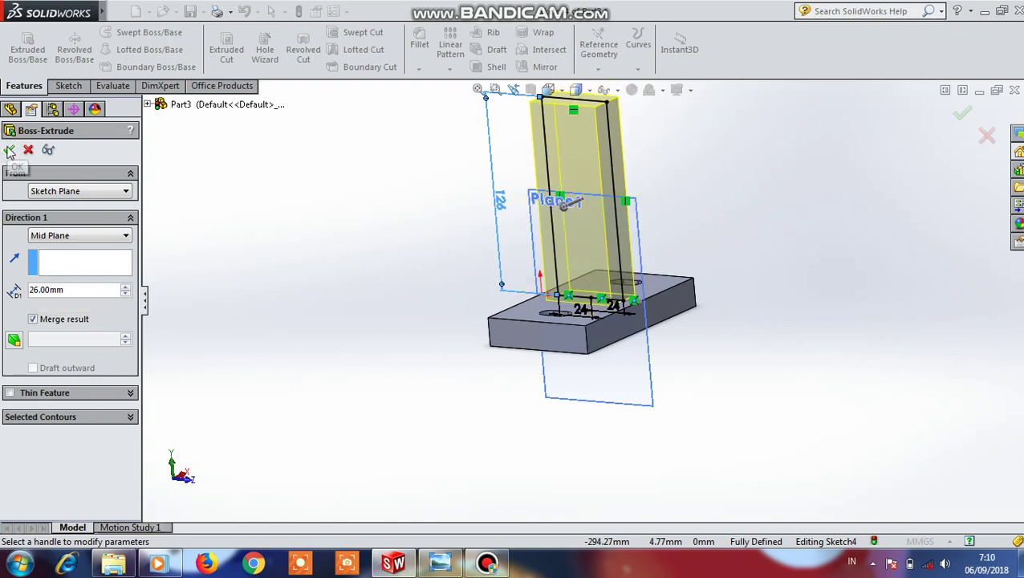
left_click(8, 150)
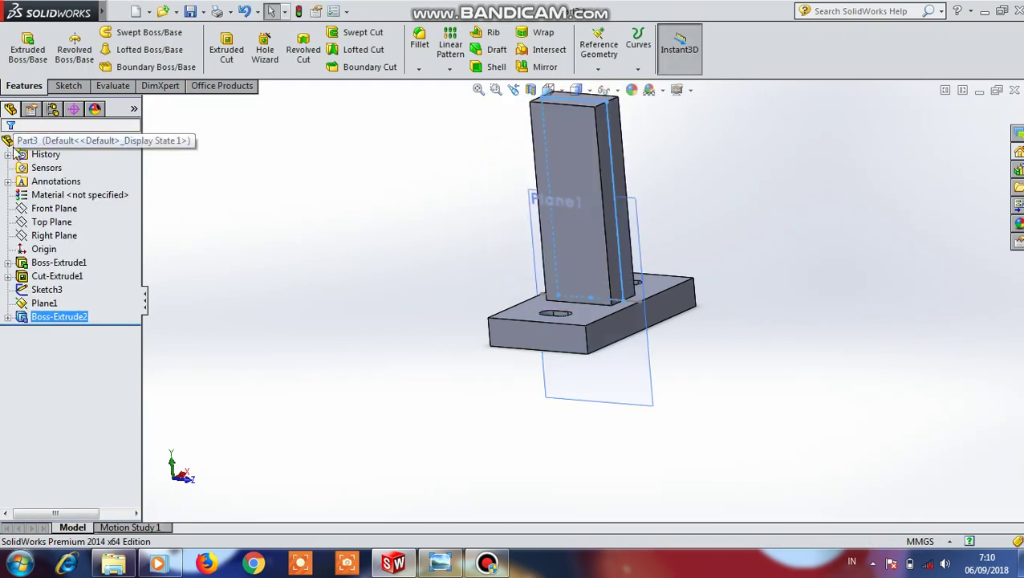
Hide Plane1, then open and exit a sketch on the post's top face.
left_click(624, 363)
left_click(693, 318)
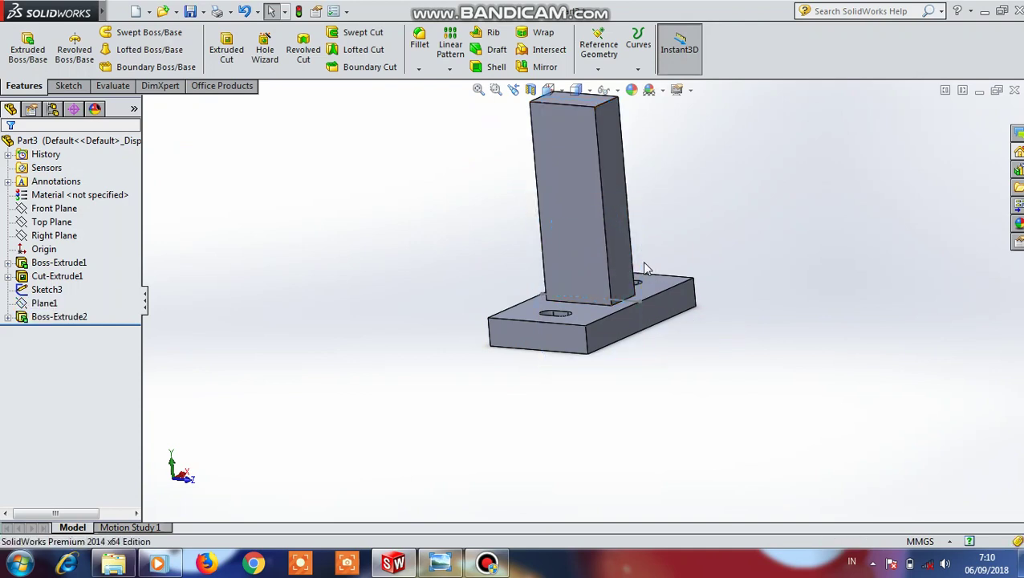
scroll(646, 229, "up", 3)
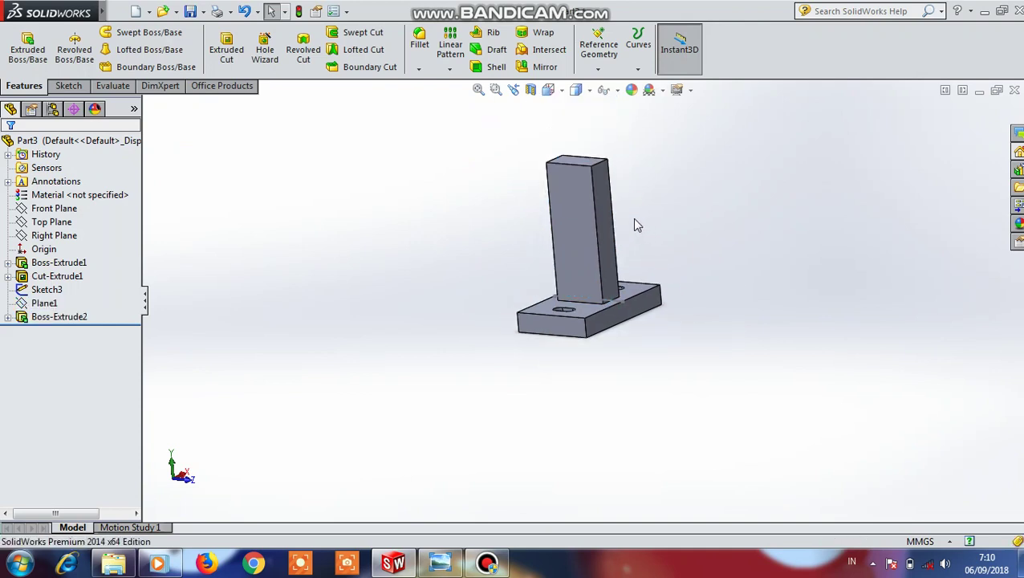
left_click(585, 165)
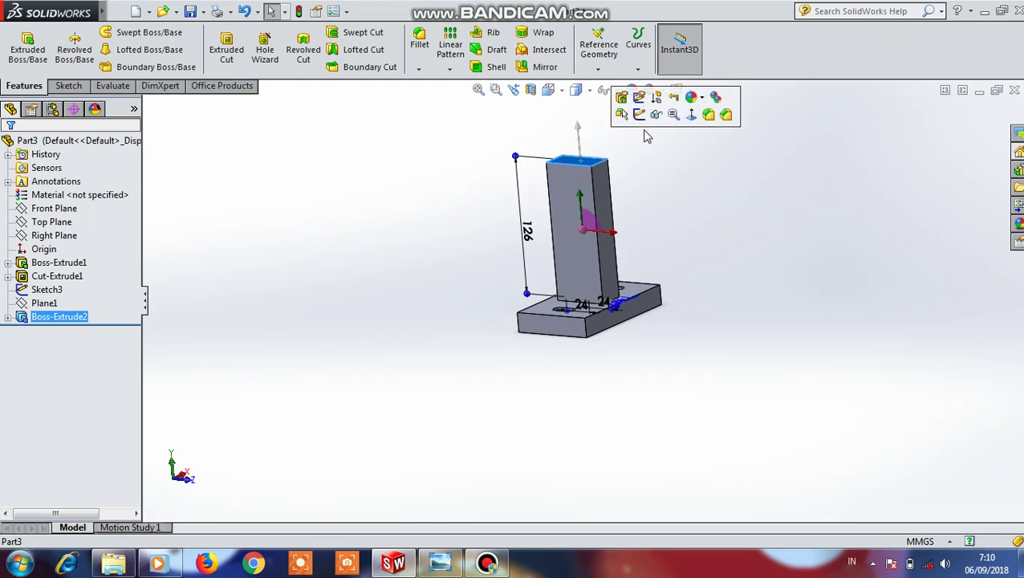
left_click(695, 120)
left_click(607, 270)
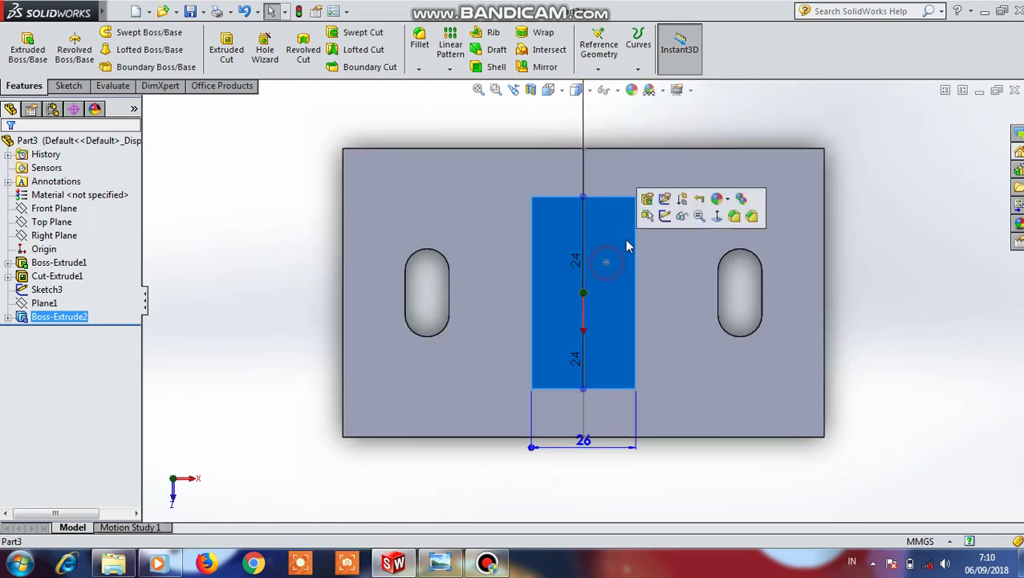
left_click(659, 226)
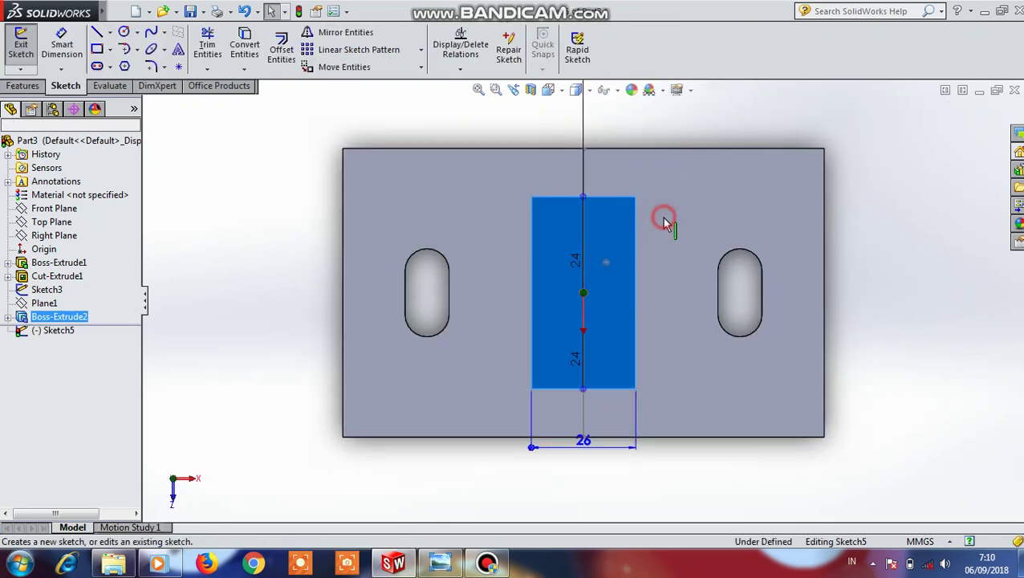
left_click(585, 191)
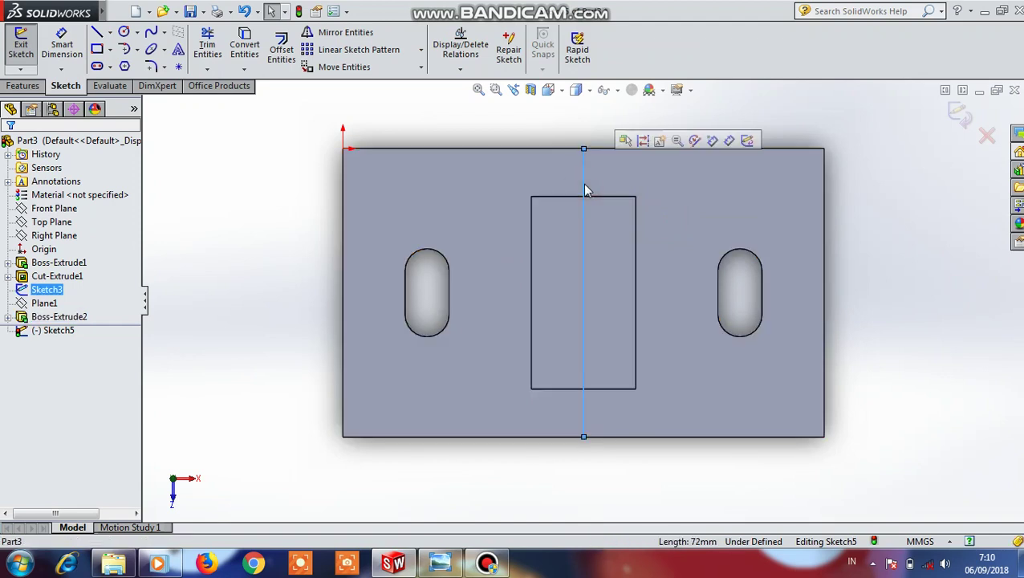
left_click(961, 126)
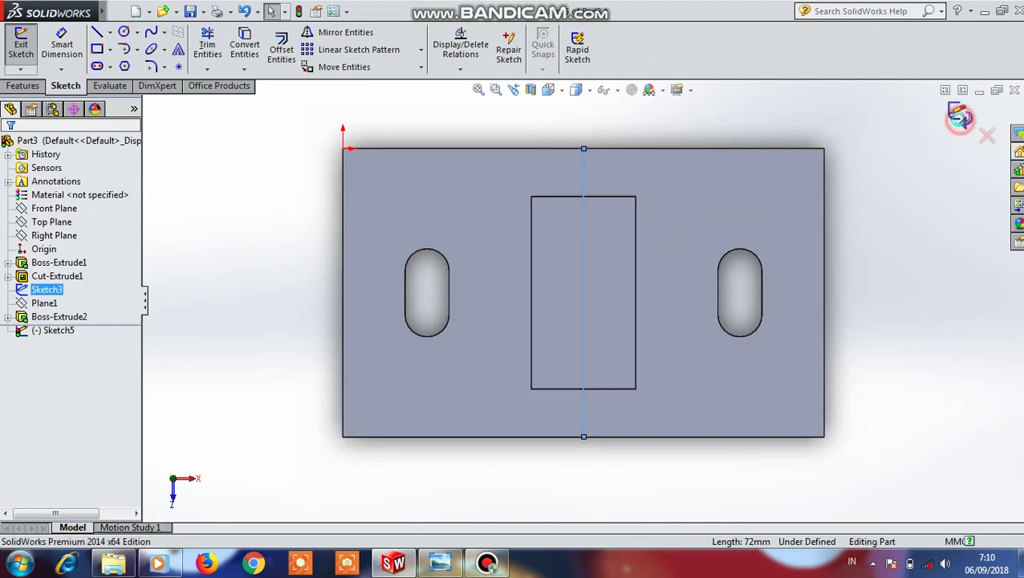
Hide the old centre line and sketch a vertical line between the face's edge midpoints.
left_click(583, 171)
left_click(639, 125)
left_click(608, 221)
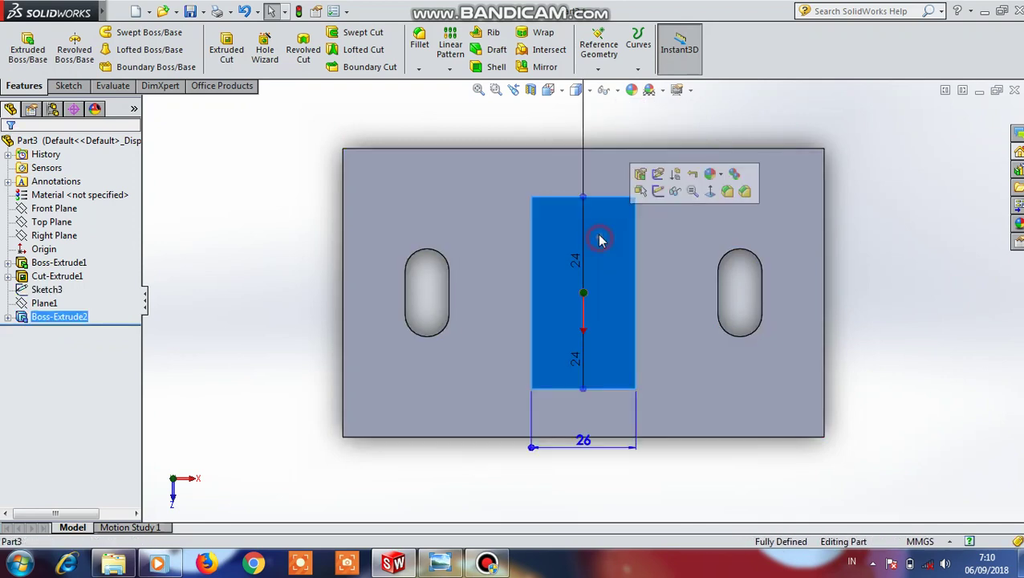
left_click(650, 200)
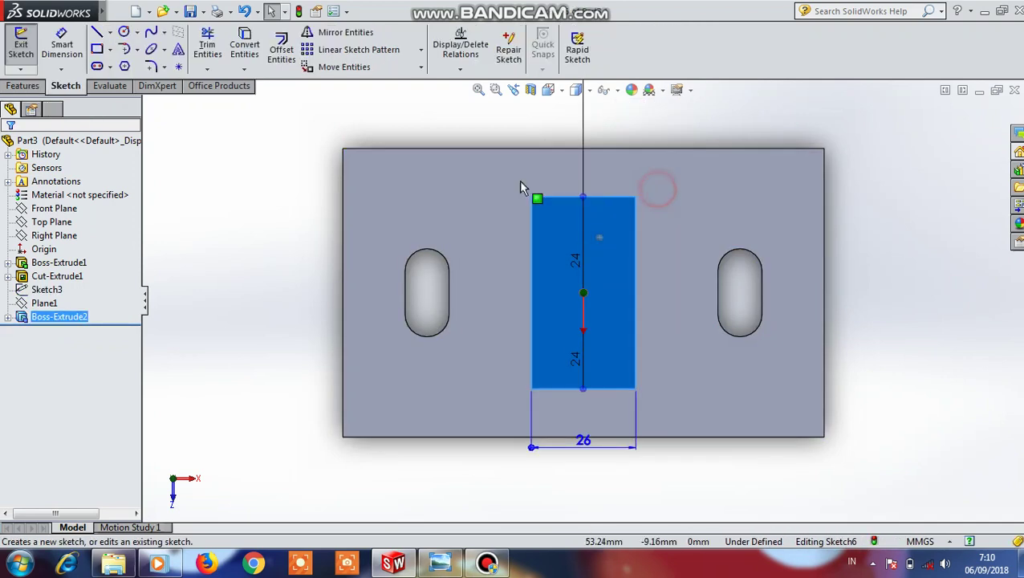
left_click(97, 32)
left_click(583, 195)
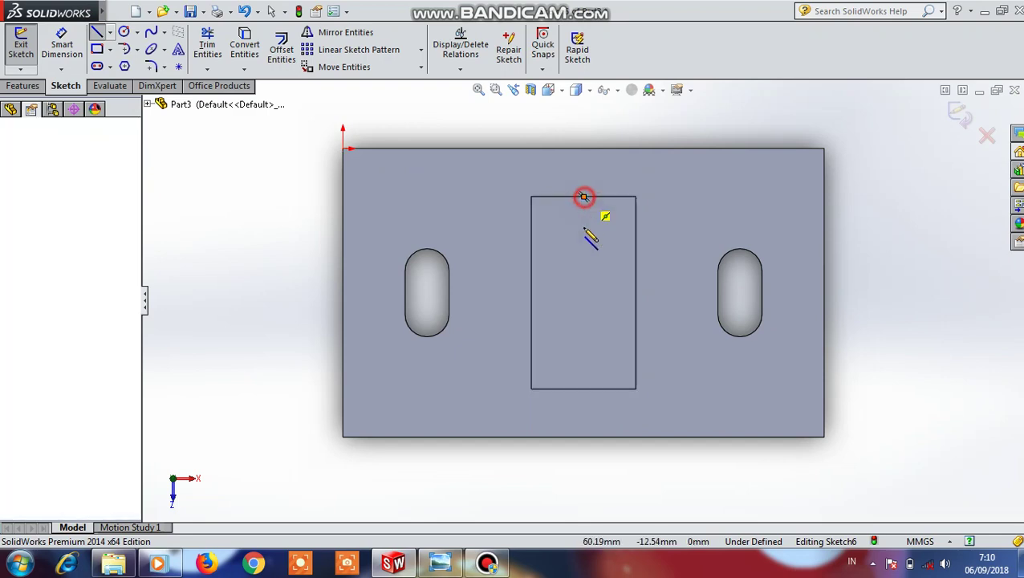
left_click(583, 389)
key("Escape")
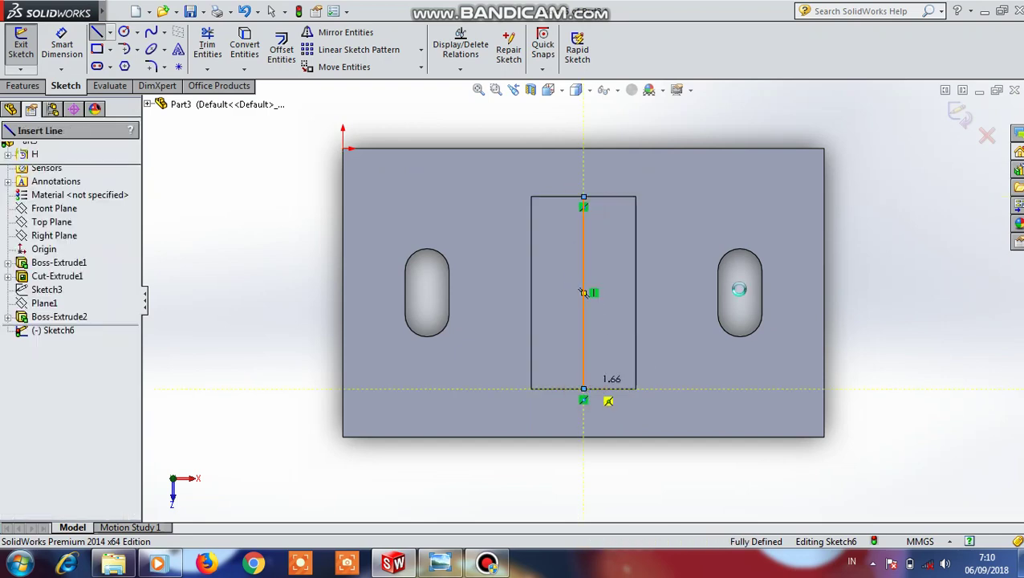
left_click(957, 117)
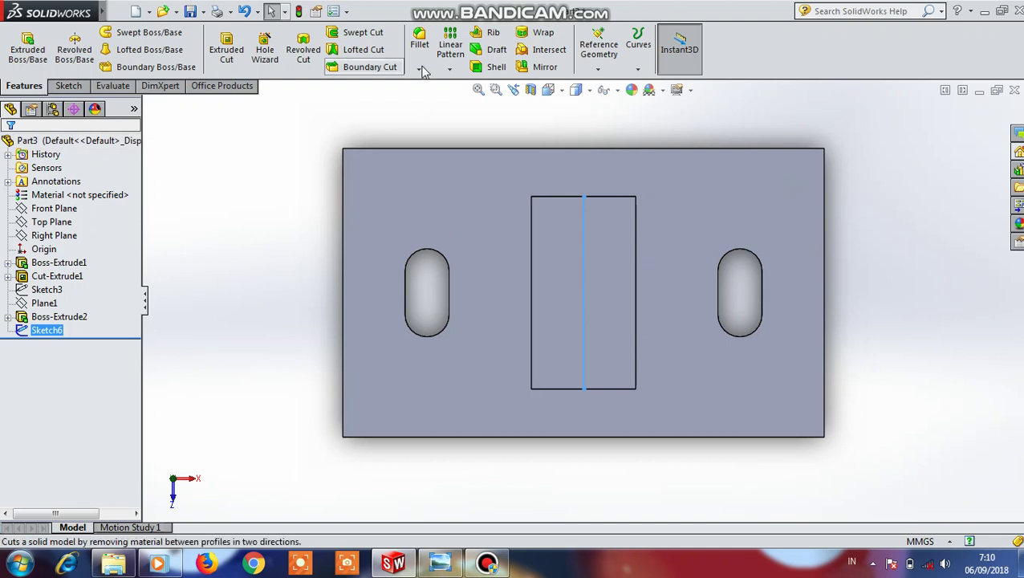
Create Plane2 through the Sketch6 line, perpendicular to the base face.
left_click(598, 49)
left_click(613, 84)
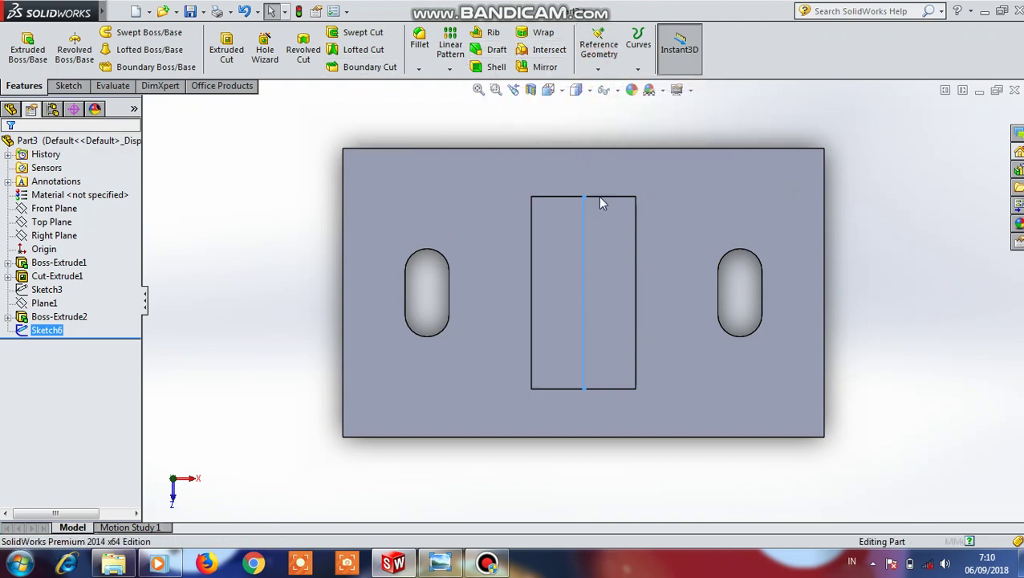
left_click(583, 270)
left_click(490, 299)
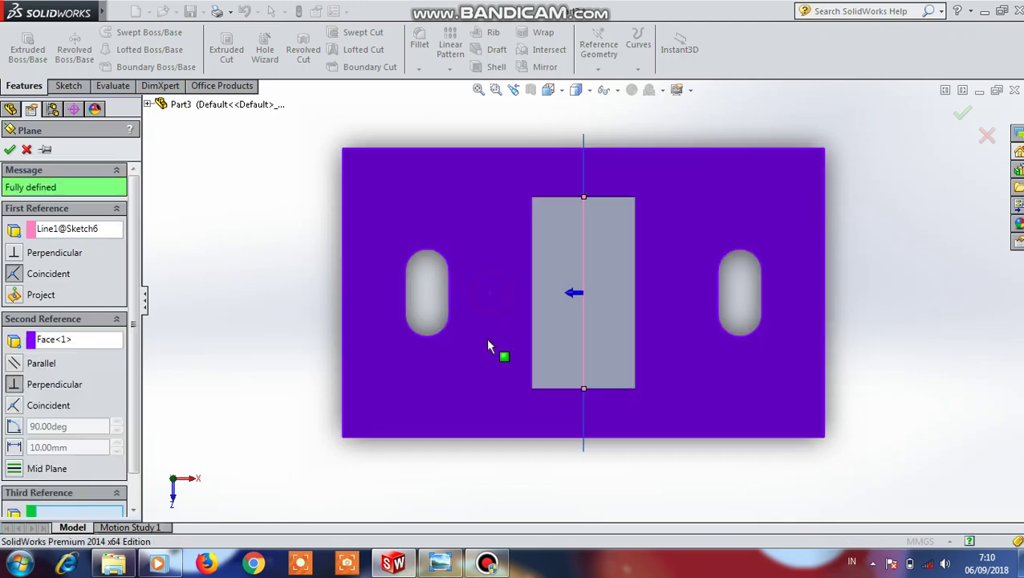
left_click(9, 151)
View Plane2 head-on and stretch it down past the base.
mouse_move(294, 354)
middle_mouse_down()
mouse_move(363, 354)
mouse_move(647, 184)
middle_mouse_up()
left_click(710, 184)
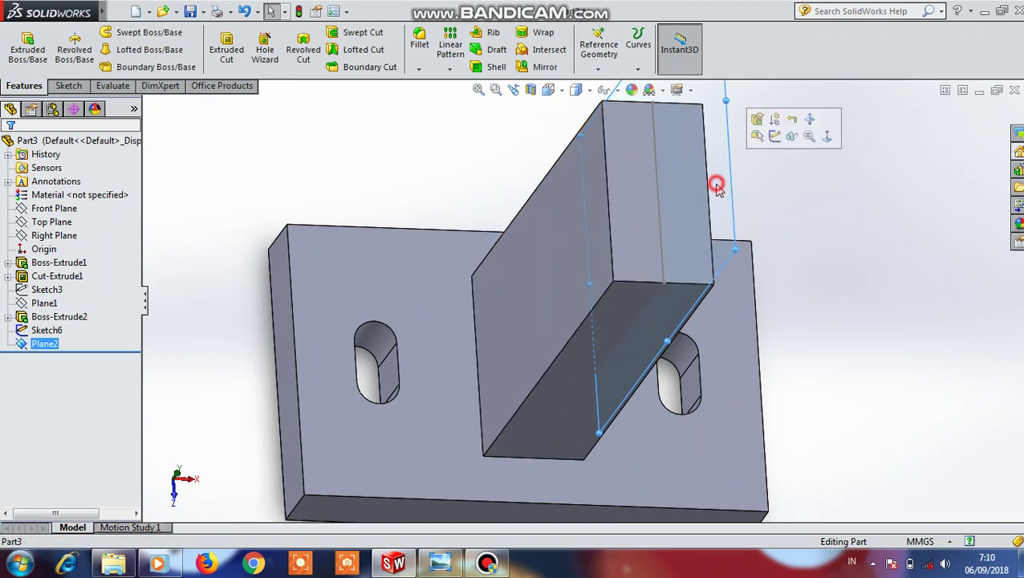
left_click(818, 135)
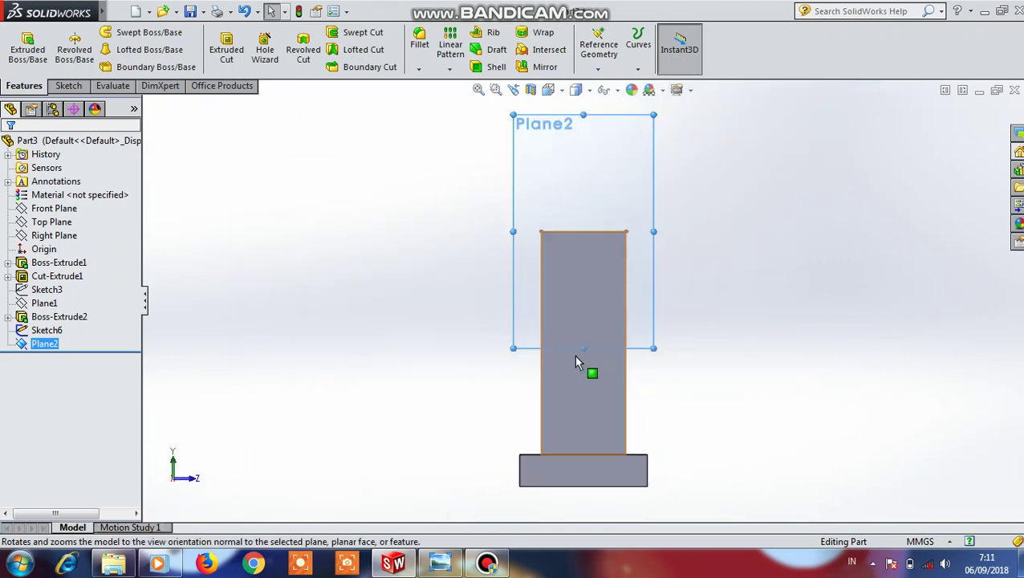
left_click_drag(583, 350, 584, 509)
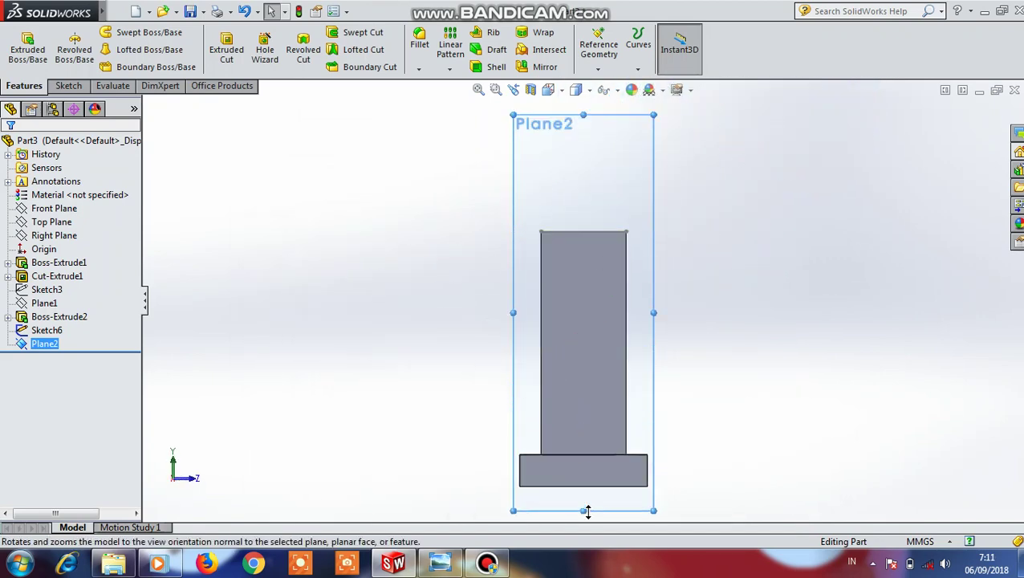
left_click(606, 183)
Sketch on Plane2 a vertical line from the base edge, dimensioned 78 mm.
left_click(664, 138)
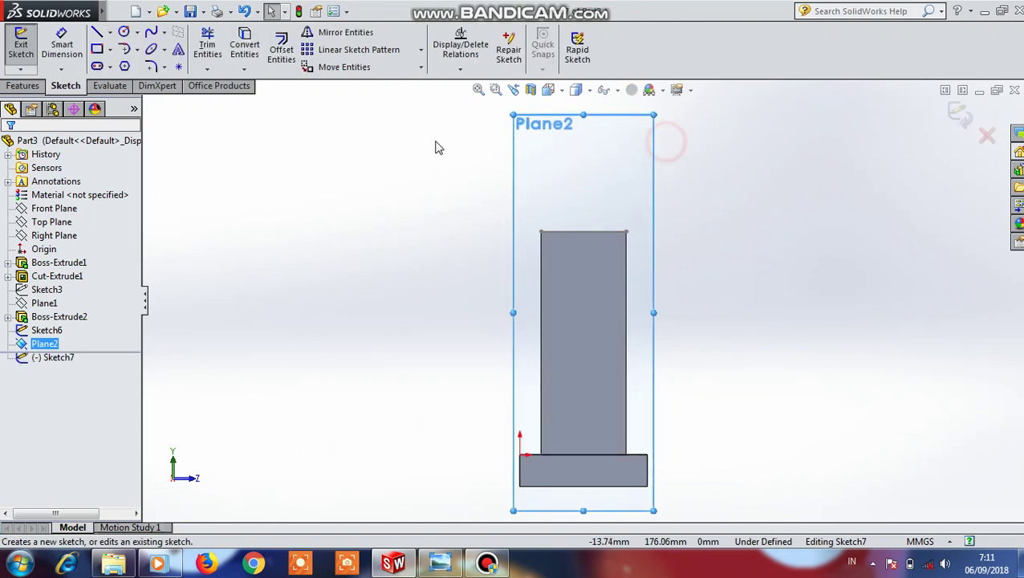
left_click(97, 32)
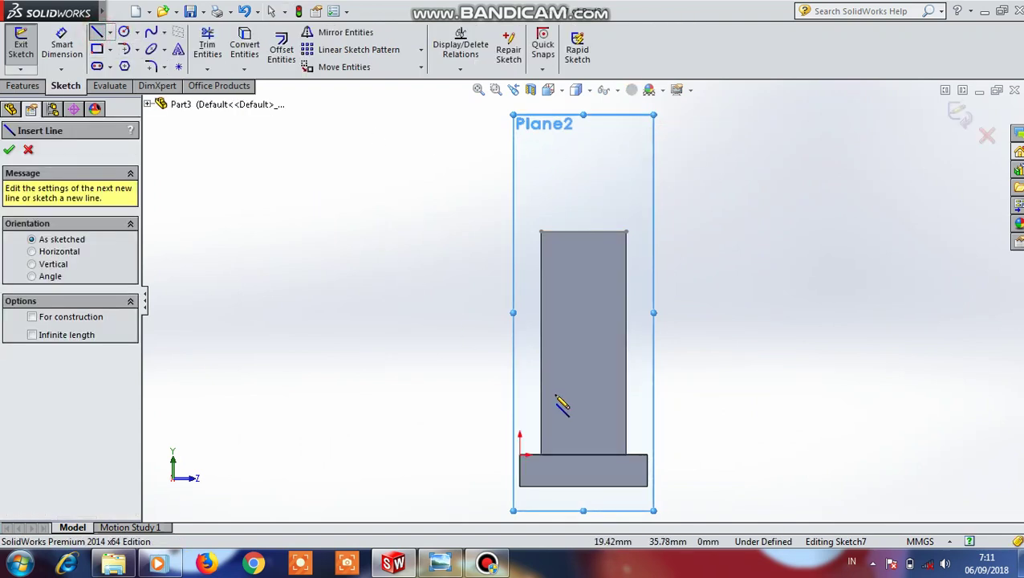
left_click(584, 455)
left_click(584, 366)
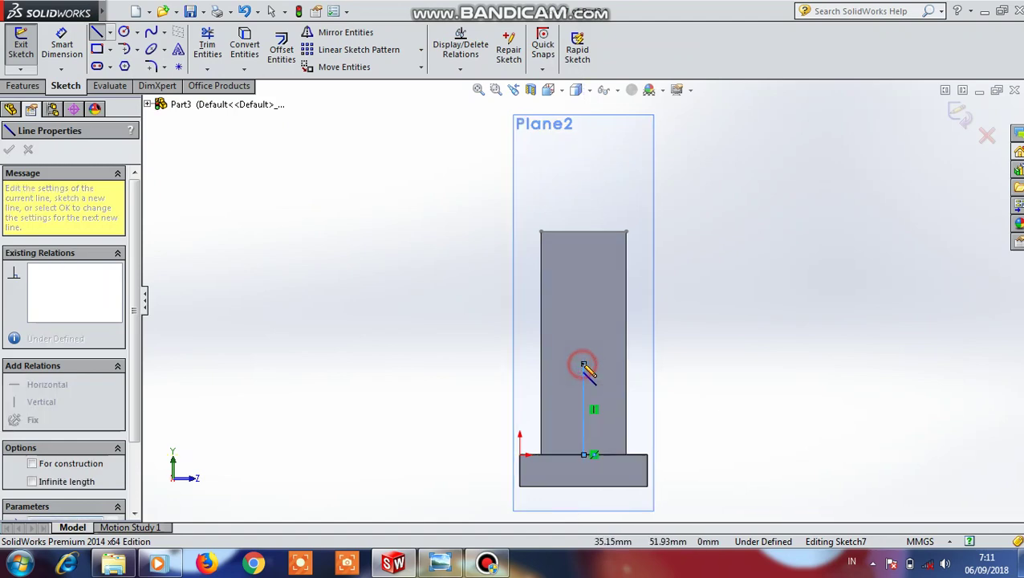
key("Escape")
left_click(61, 48)
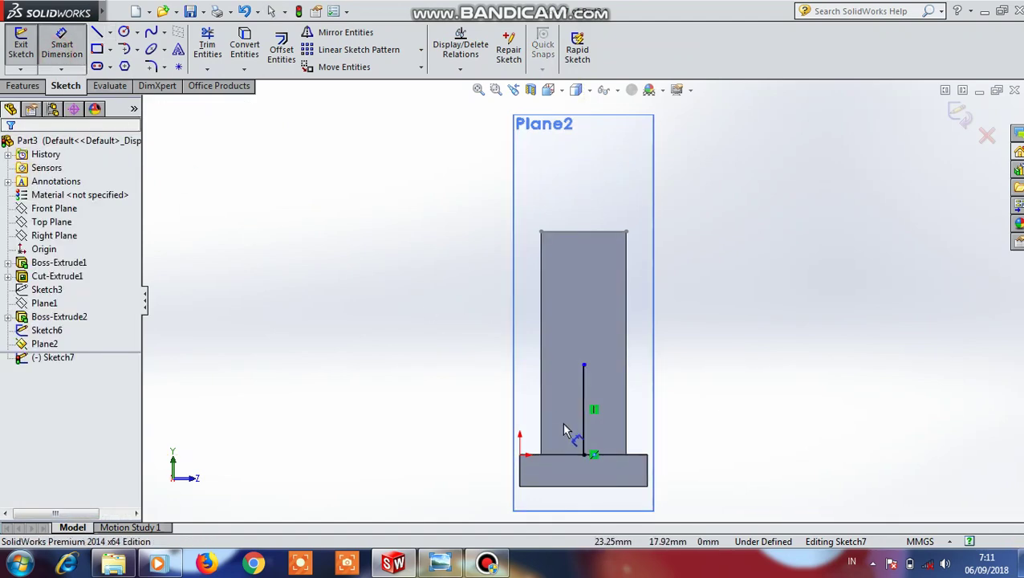
left_click(583, 431)
left_click(682, 440)
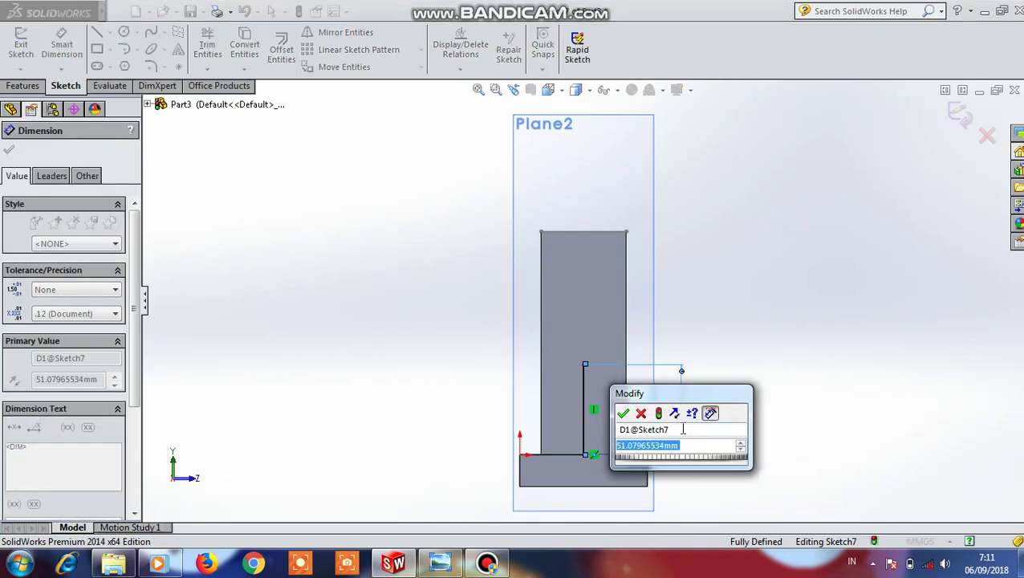
type("78")
left_click(623, 412)
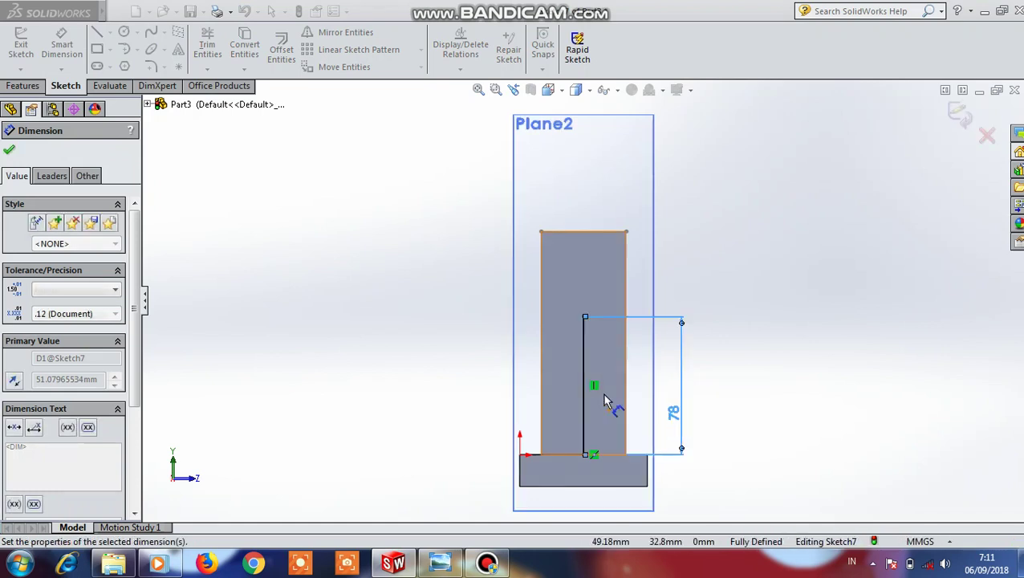
Draw a circle centred on the line's top end and dimension it Ø80.
left_click(124, 32)
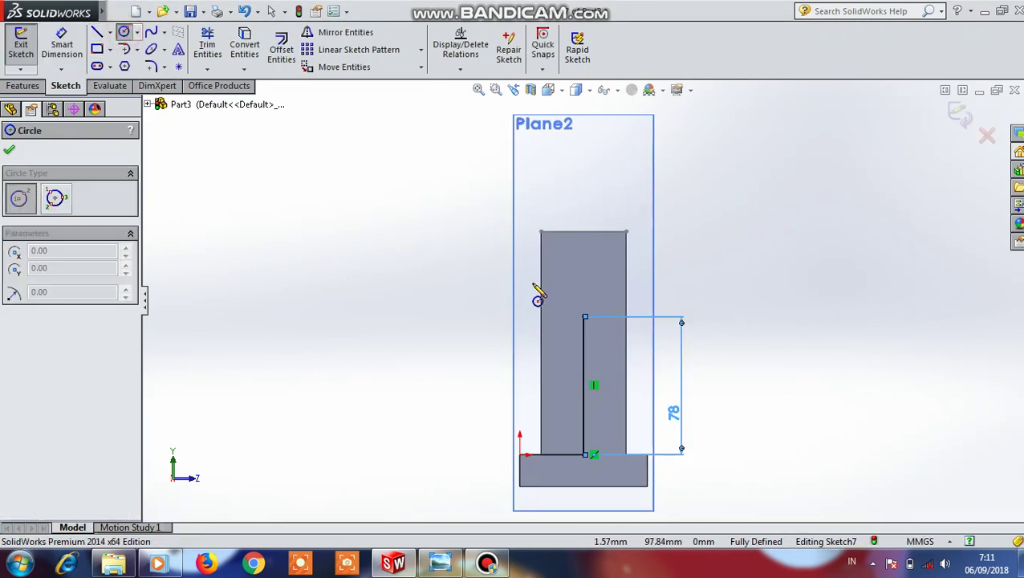
left_click(583, 317)
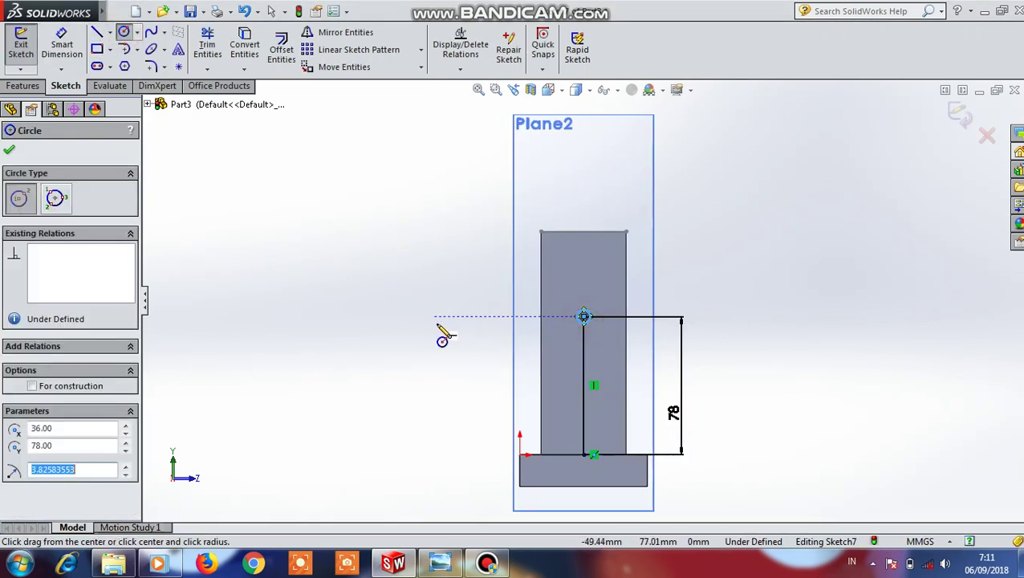
key("Escape")
left_click(62, 45)
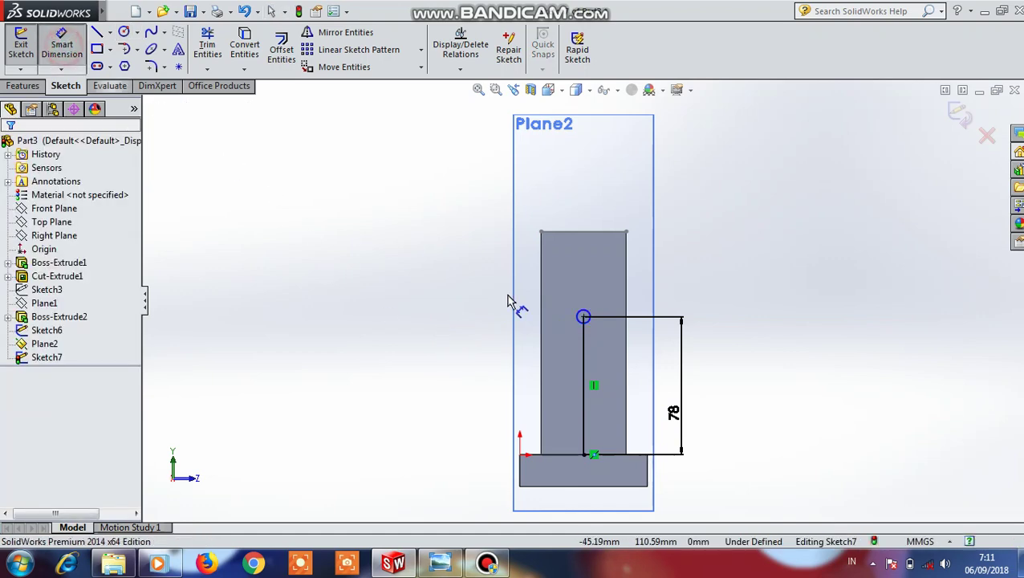
scroll(587, 317, "down", 3)
left_click(567, 332)
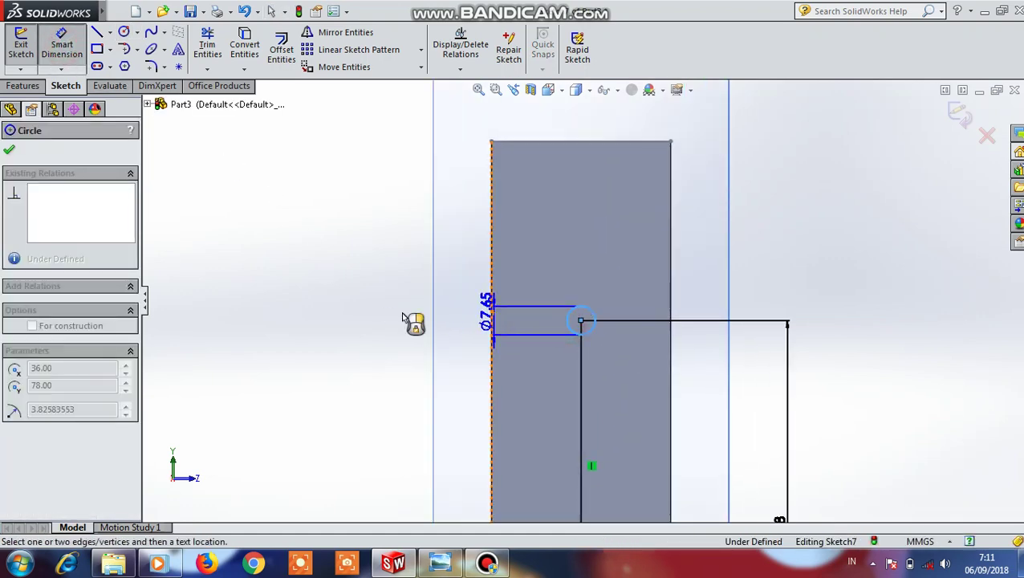
left_click(324, 303)
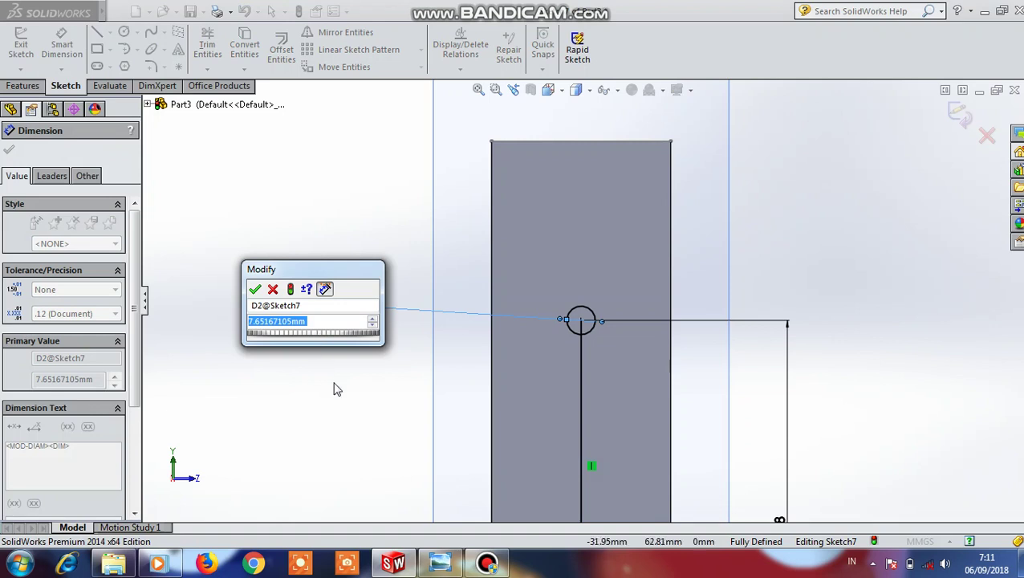
type("80")
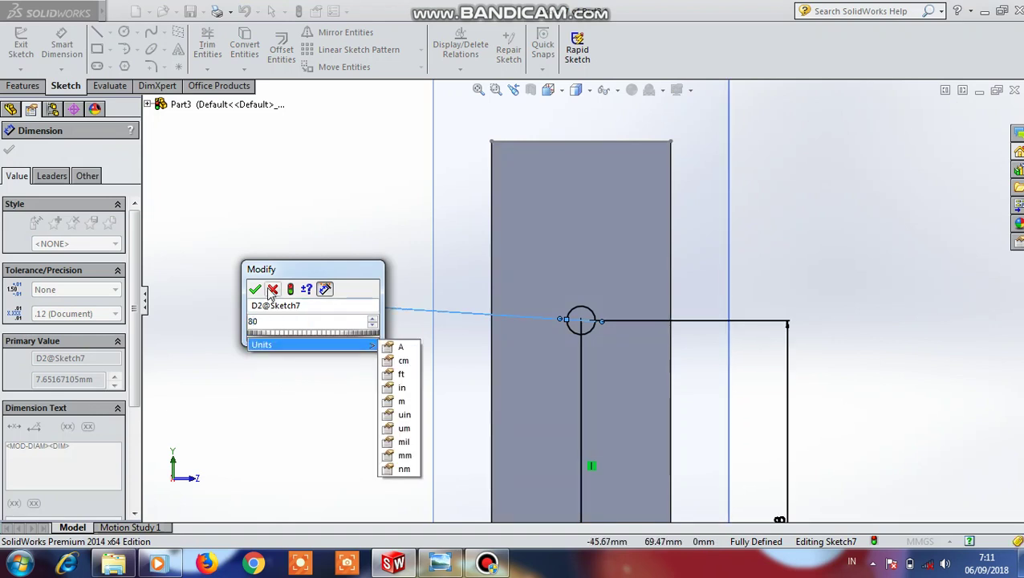
left_click(255, 291)
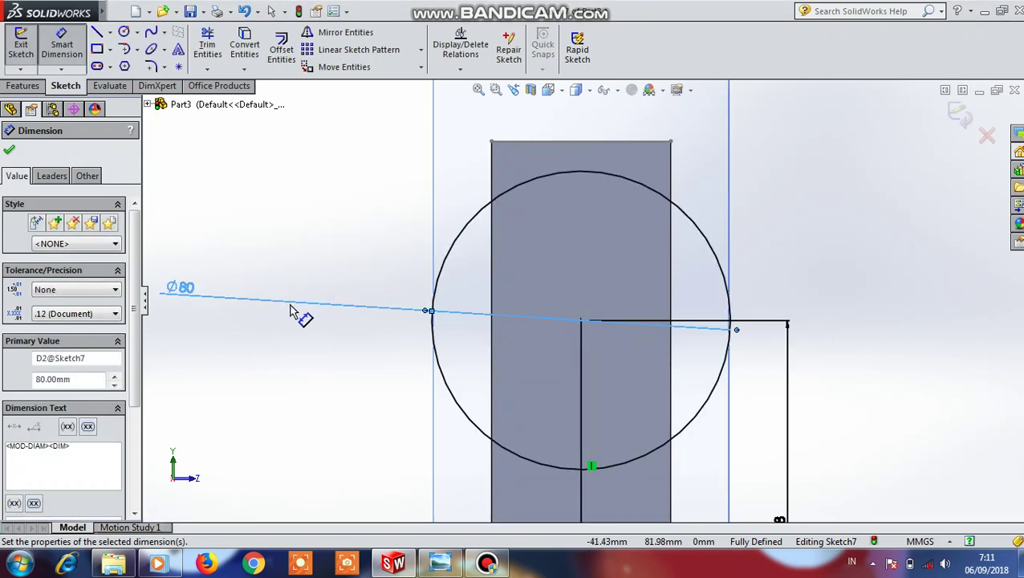
left_click(9, 152)
Extrude the Ø80 circle Mid Plane 44 mm into a round boss, then select its front face.
left_click(34, 86)
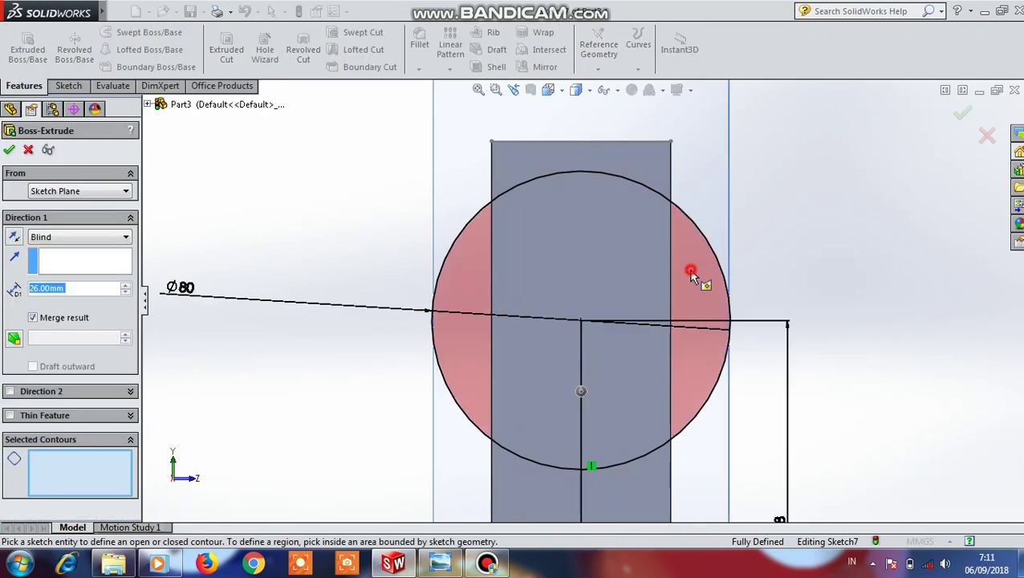
left_click(693, 275)
middle_click_drag(890, 275, 468, 300)
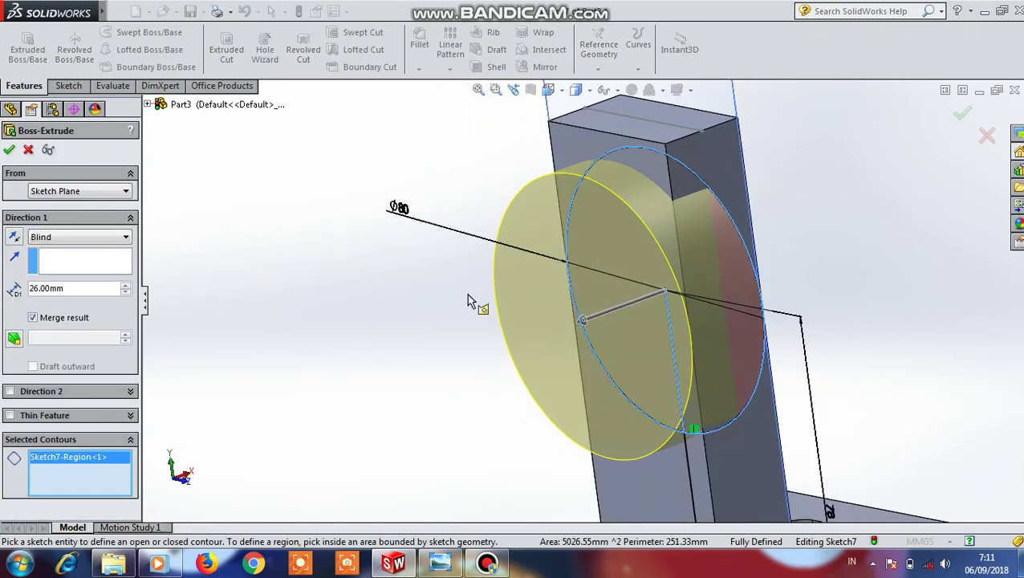
left_click(103, 236)
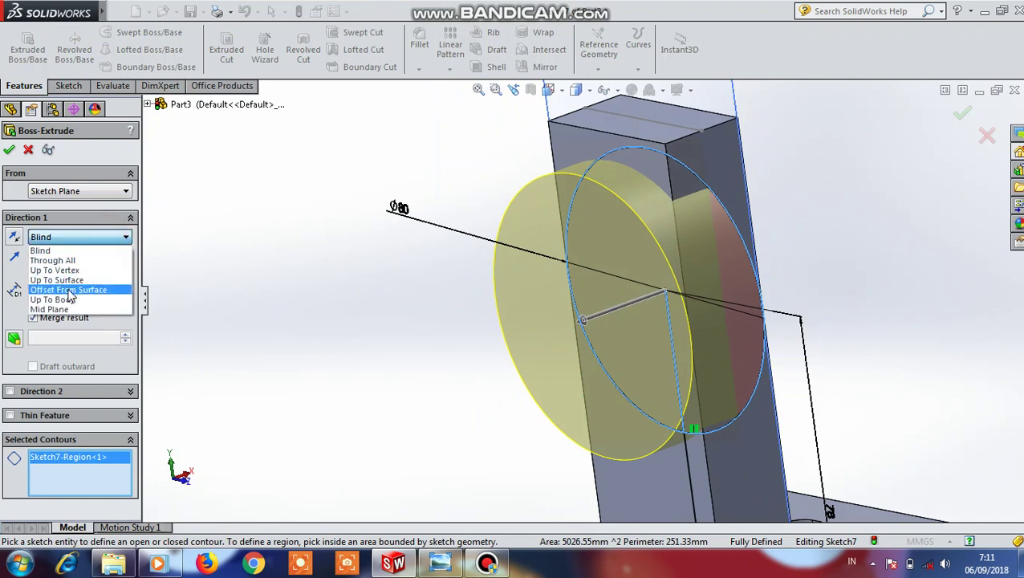
left_click(48, 316)
type("26.00mm")
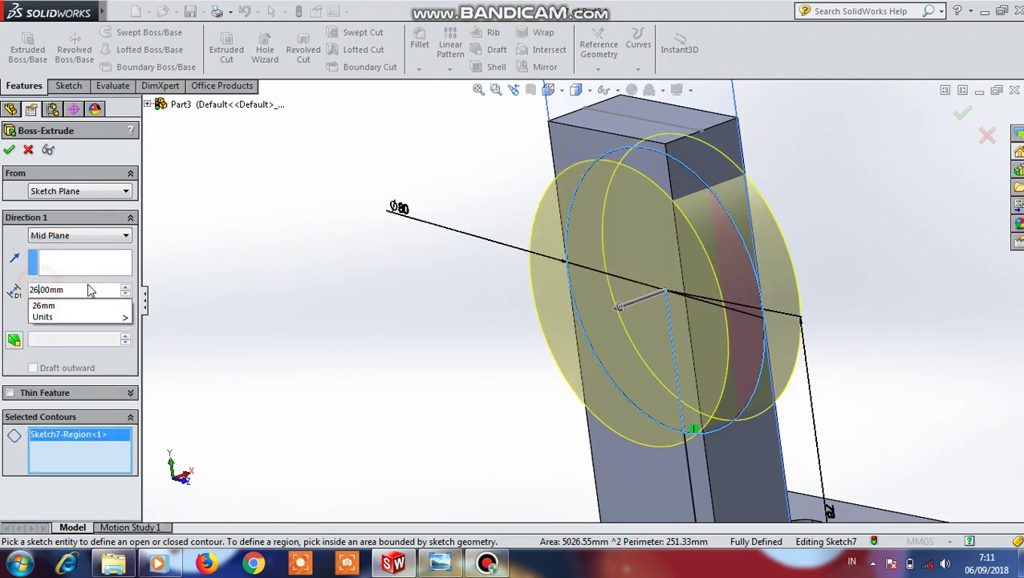
key("BackSpace")
key("BackSpace")
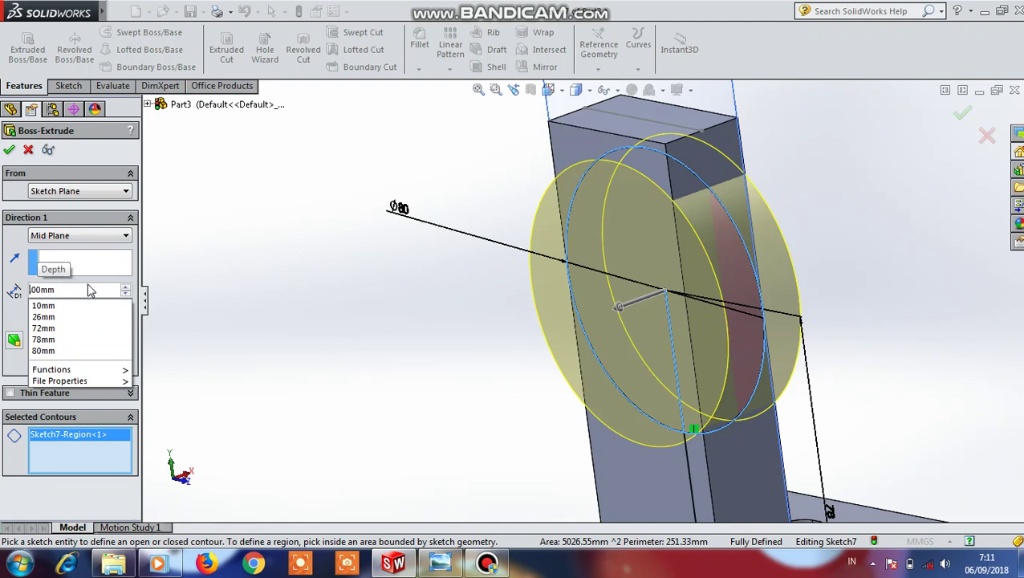
type("44")
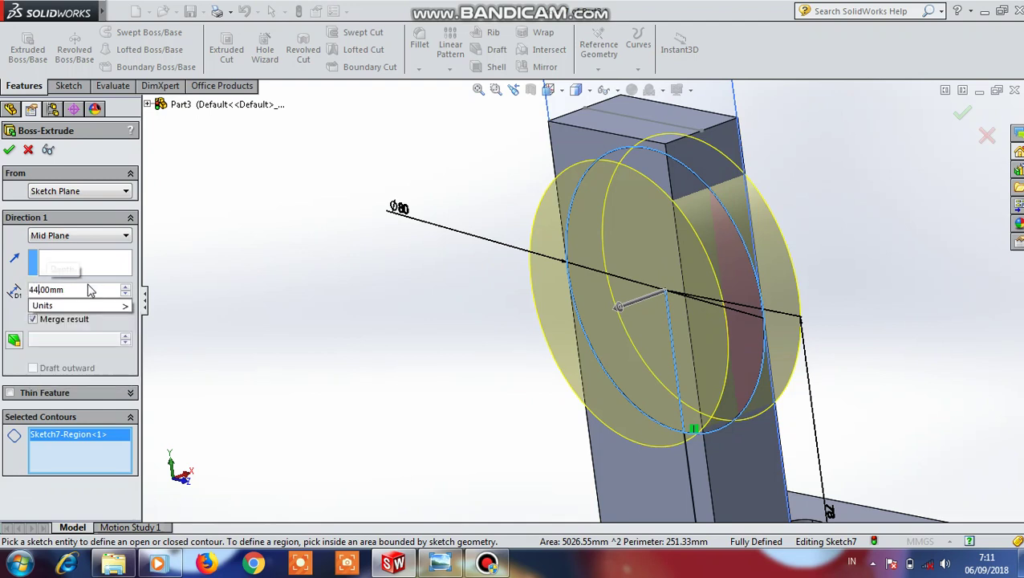
left_click(10, 151)
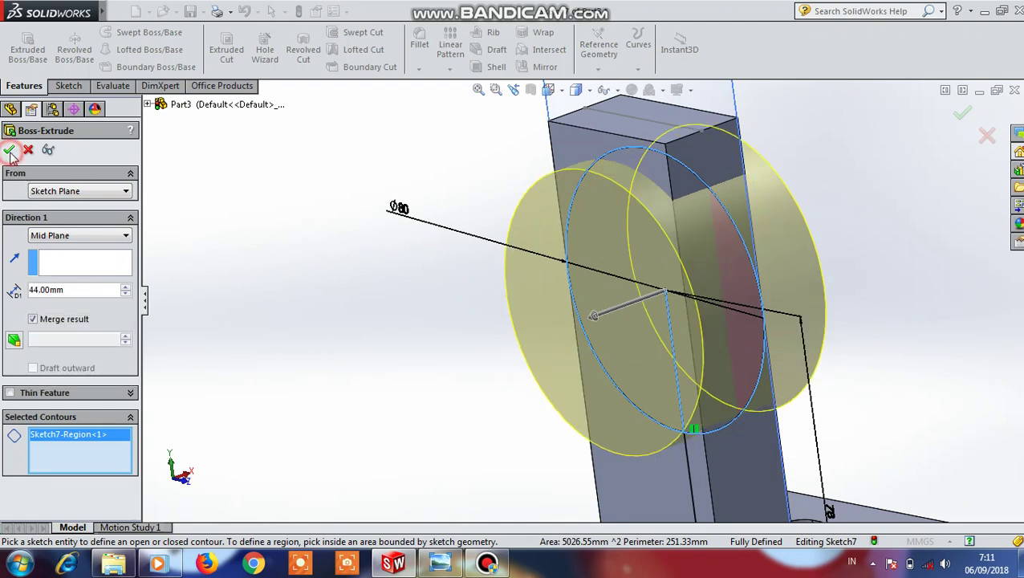
left_click(10, 151)
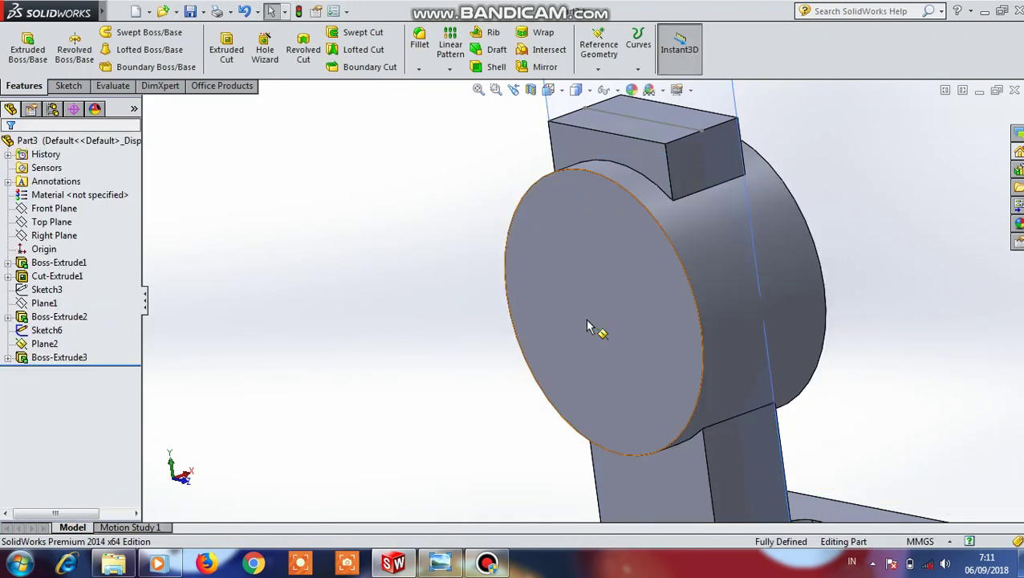
left_click(629, 304)
Sketch a circle centred on the boss's front face.
left_click(698, 273)
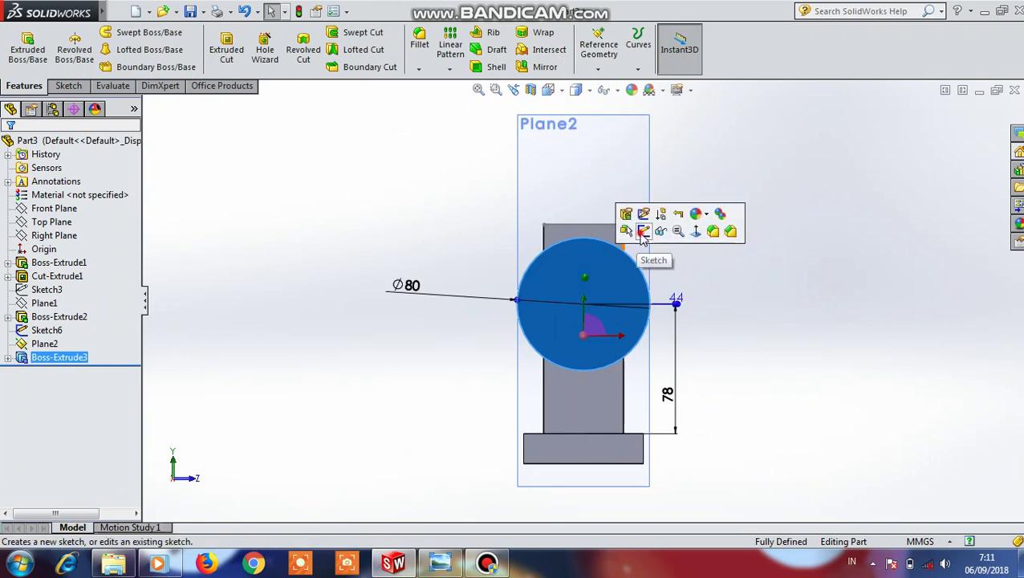
left_click(643, 231)
left_click(125, 33)
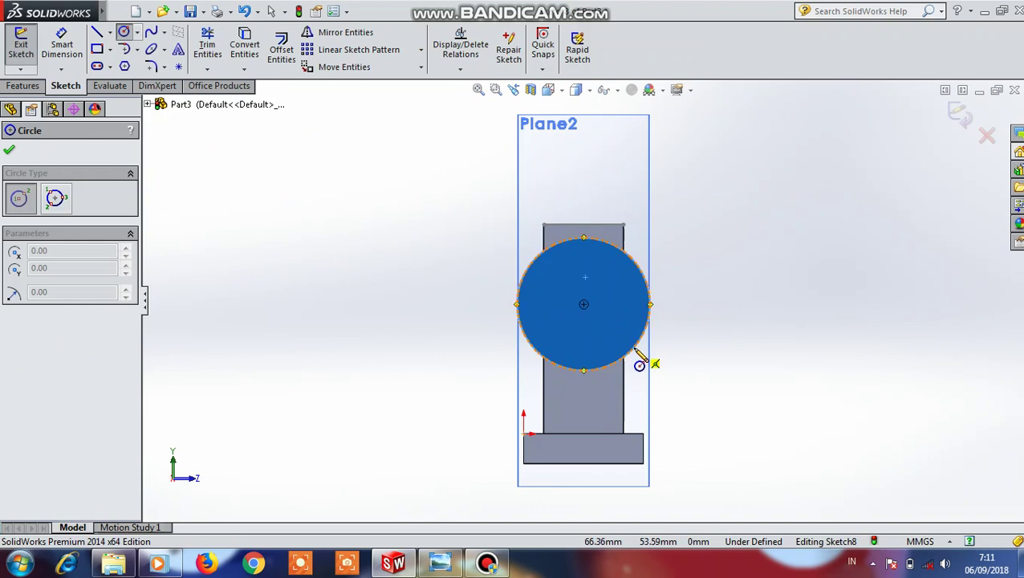
left_click(584, 304)
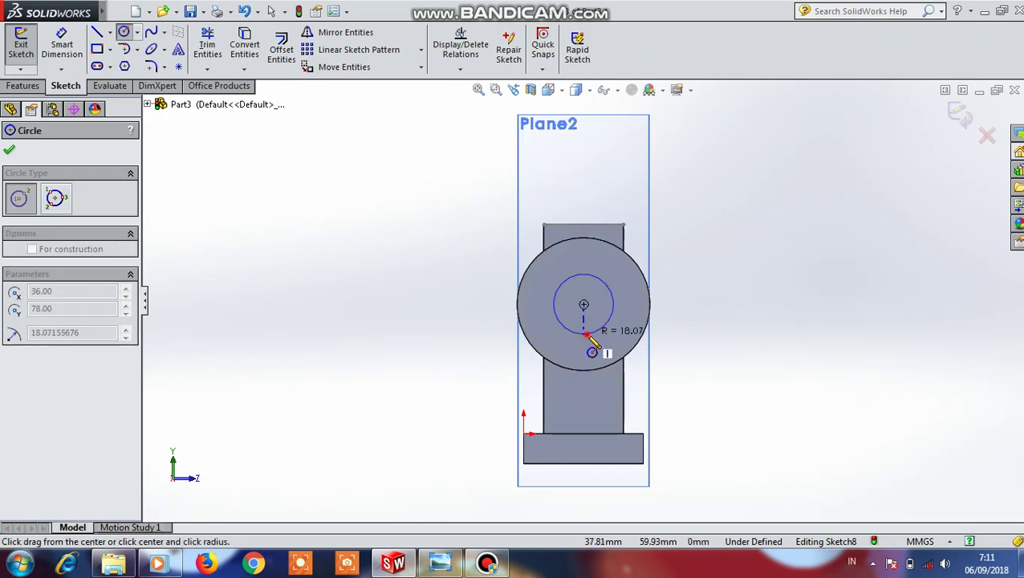
left_click(586, 334)
left_click(24, 85)
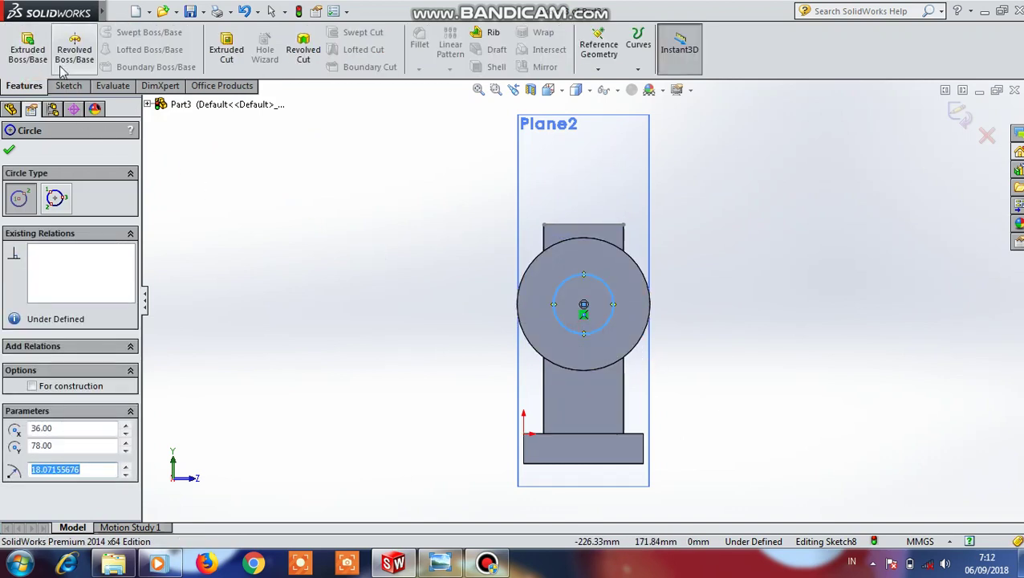
left_click(58, 91)
key("Escape")
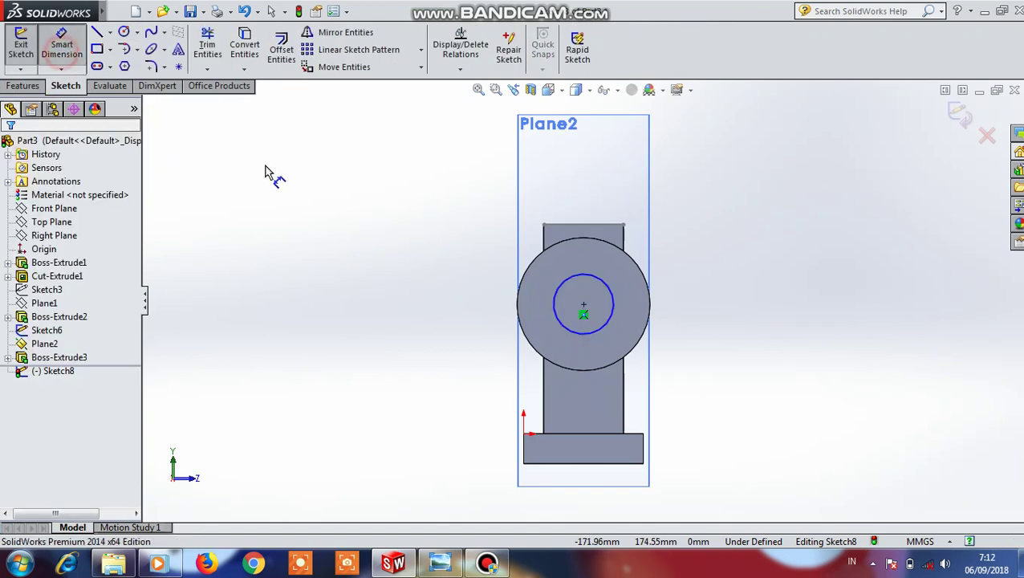
Dimension the circle to Ø48 and start an Extruded Cut from it.
left_click(555, 321)
left_click(423, 313)
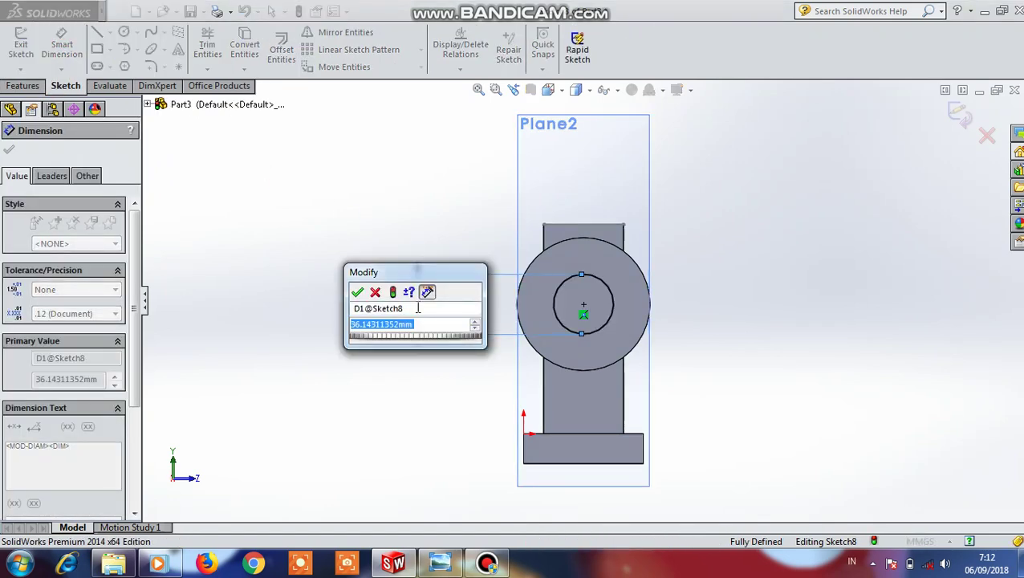
type("48")
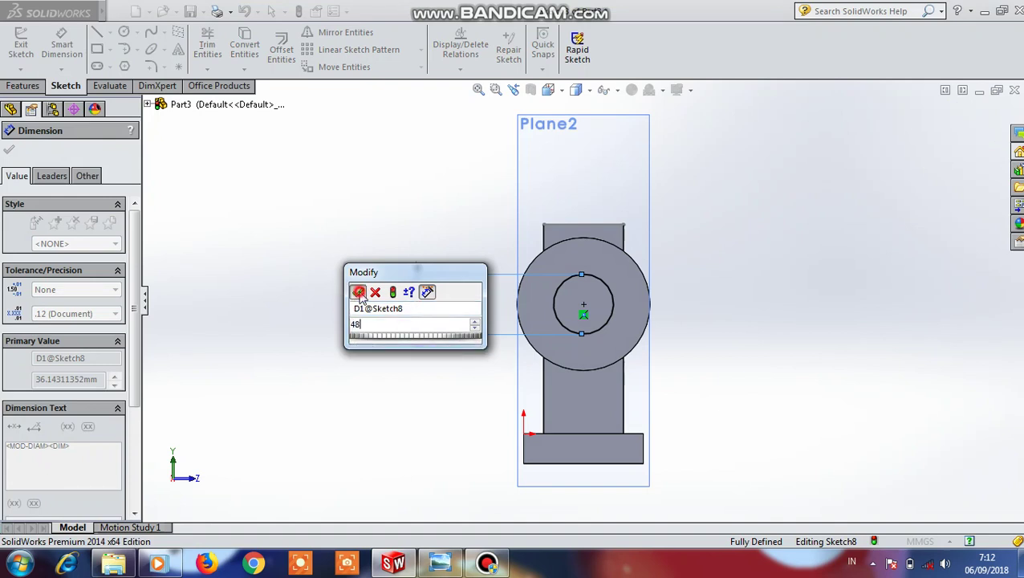
left_click(359, 292)
left_click(24, 86)
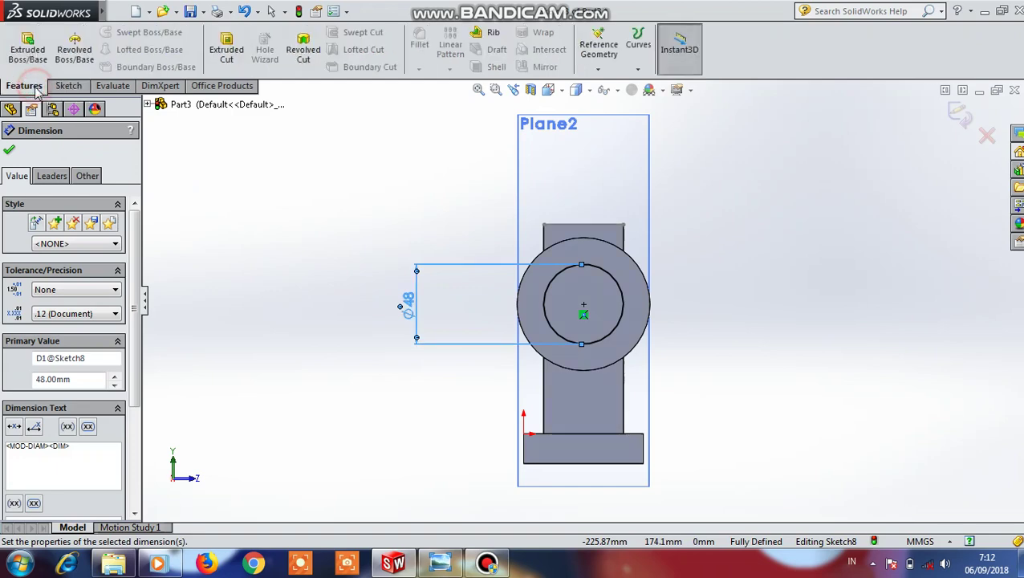
left_click(227, 48)
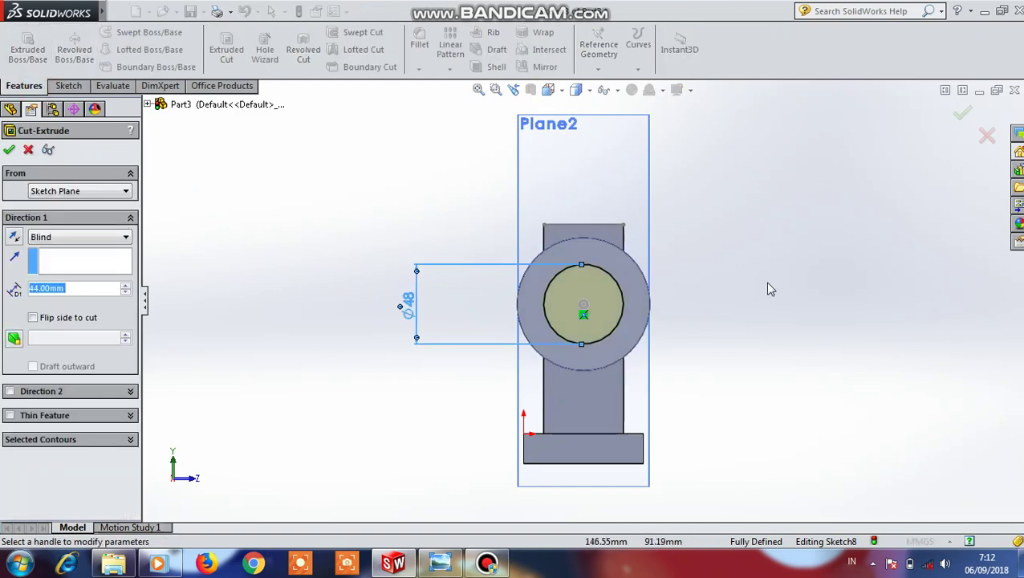
Deepen the Ø48 bore cut through the boss to 54 mm and confirm it.
middle_click_drag(768, 289, 669, 348)
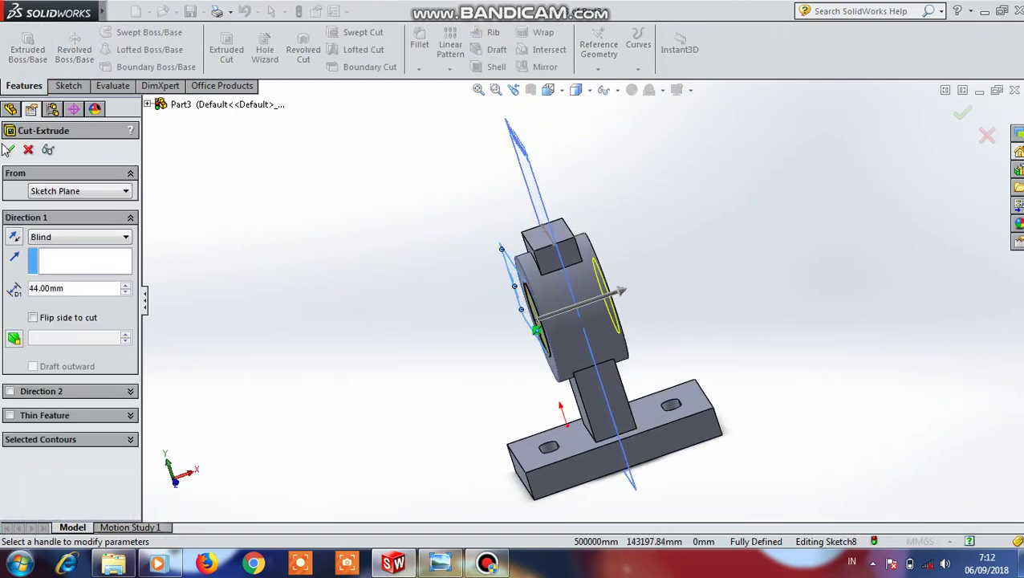
left_click(128, 288)
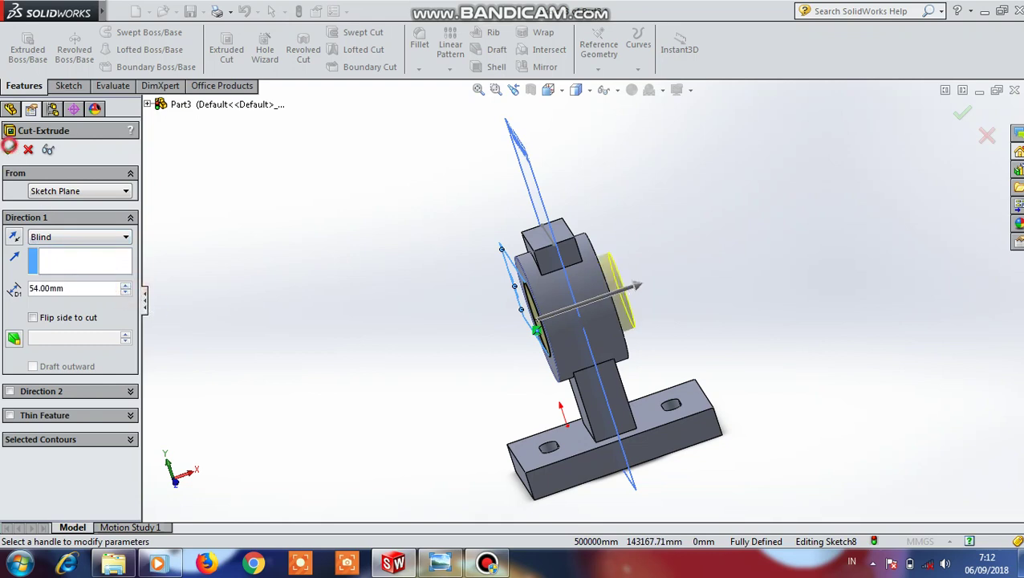
left_click(9, 146)
left_click(270, 287)
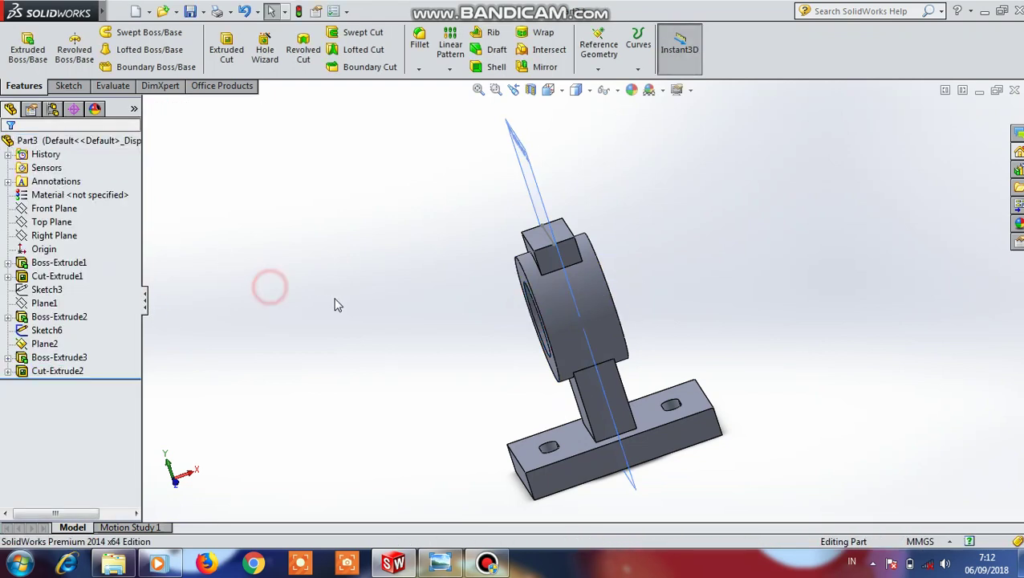
Hide Plane2 and the leftover sketch line on the lug top.
middle_click_drag(390, 256, 477, 224)
left_click(554, 189)
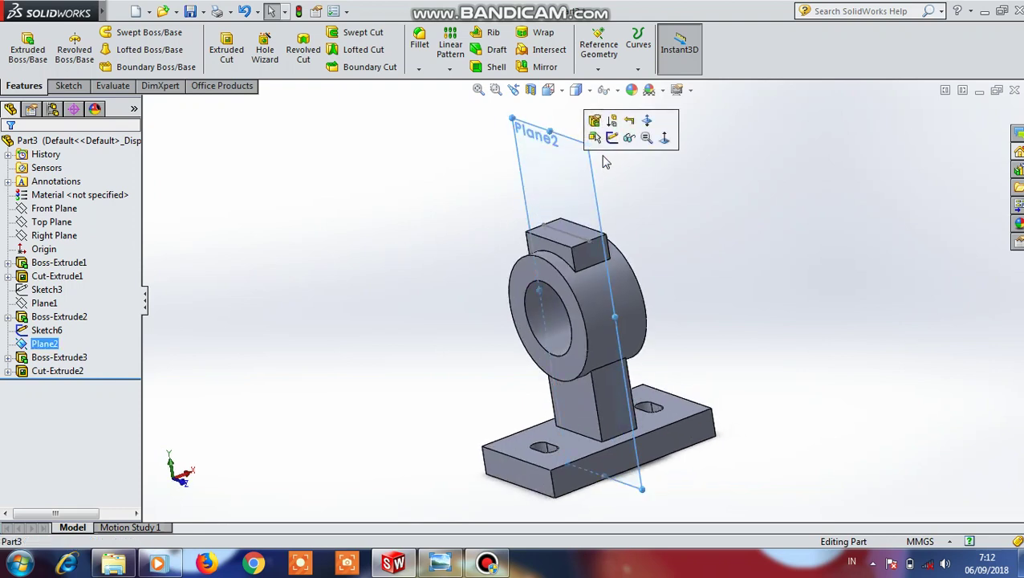
left_click(629, 138)
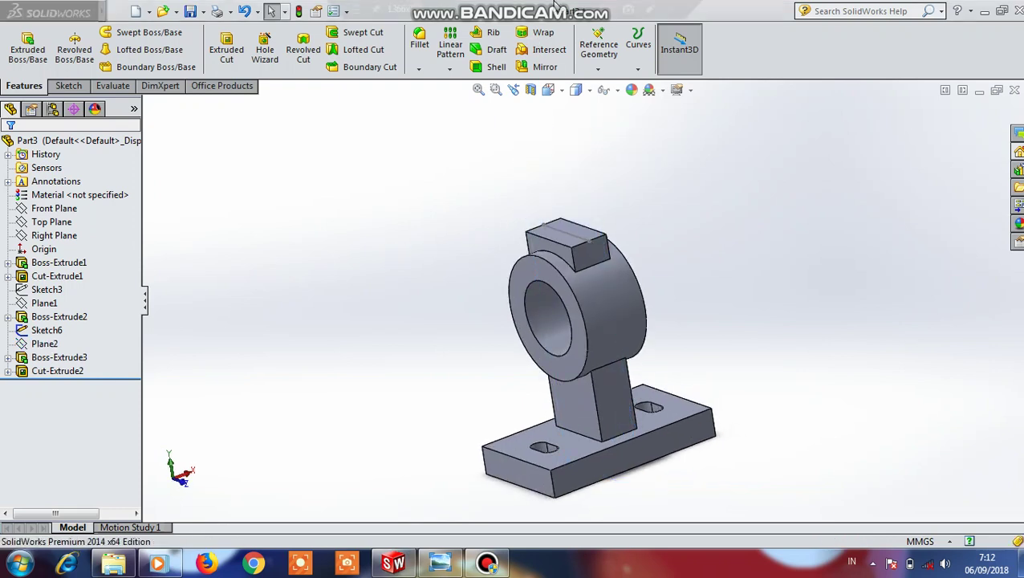
left_click(566, 236)
left_click(622, 183)
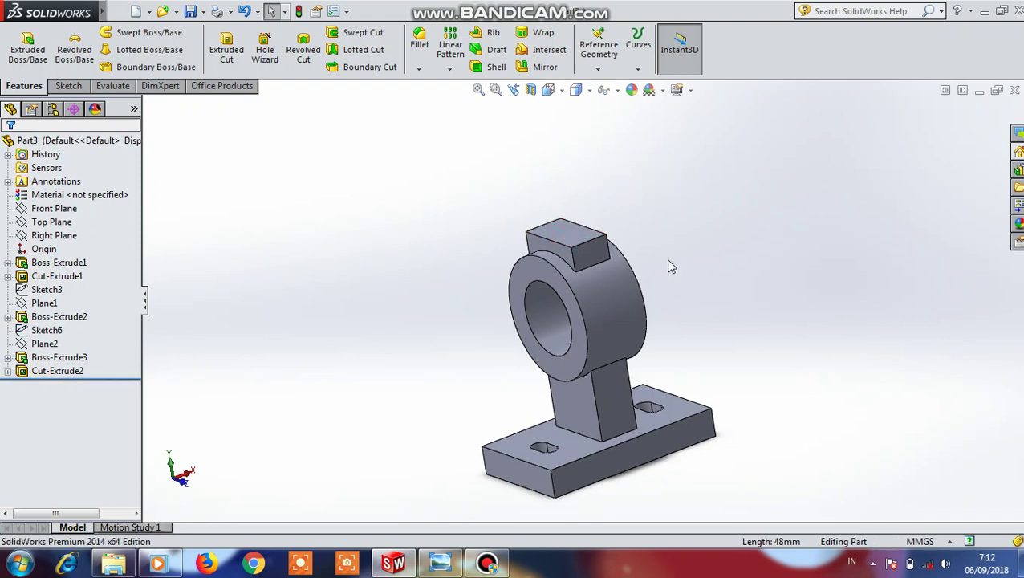
middle_click_drag(668, 260, 621, 243)
left_click(562, 255)
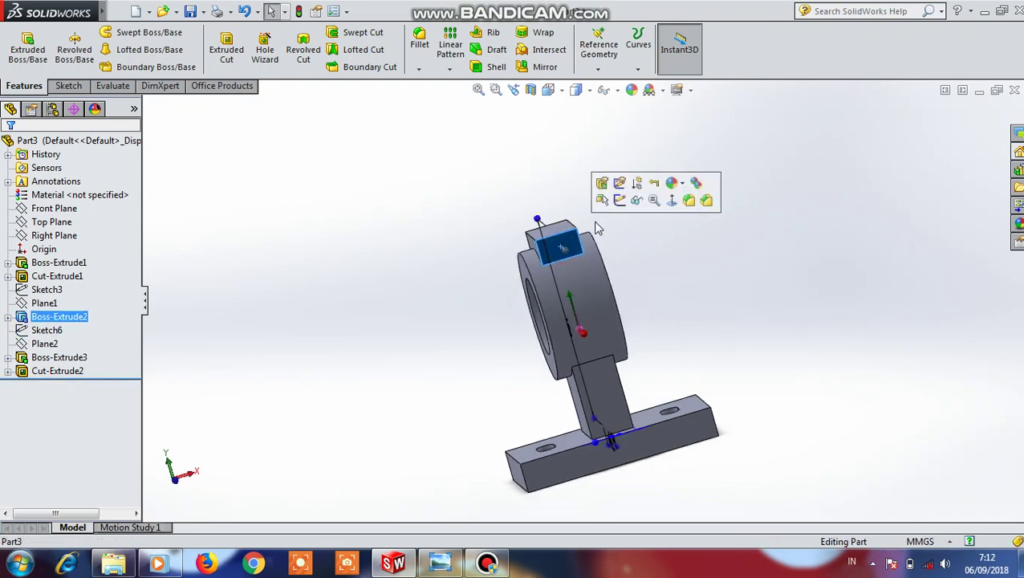
Sketch a circle on the lug face centred on its top edge.
left_click(672, 205)
left_click(587, 168)
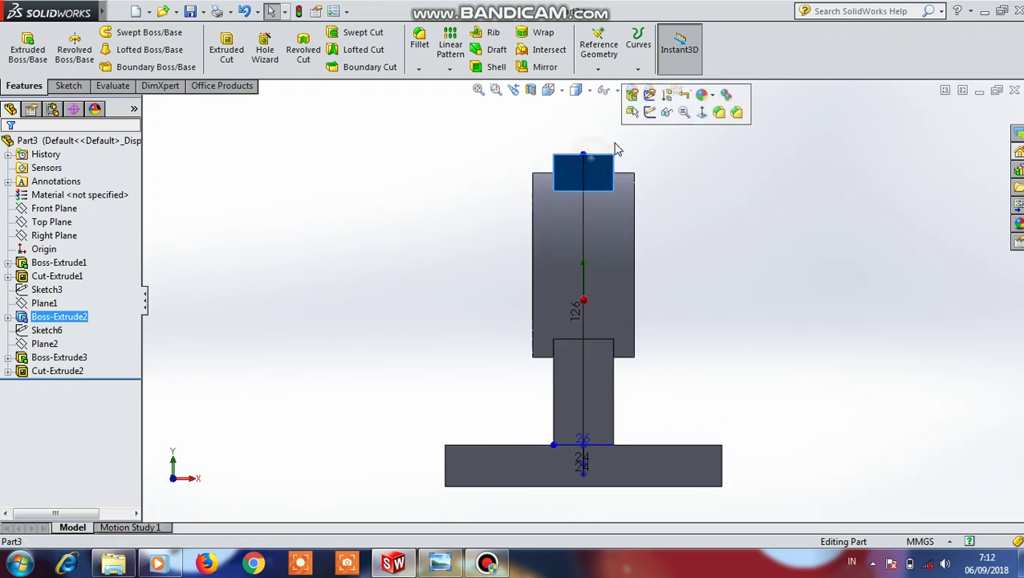
left_click(652, 117)
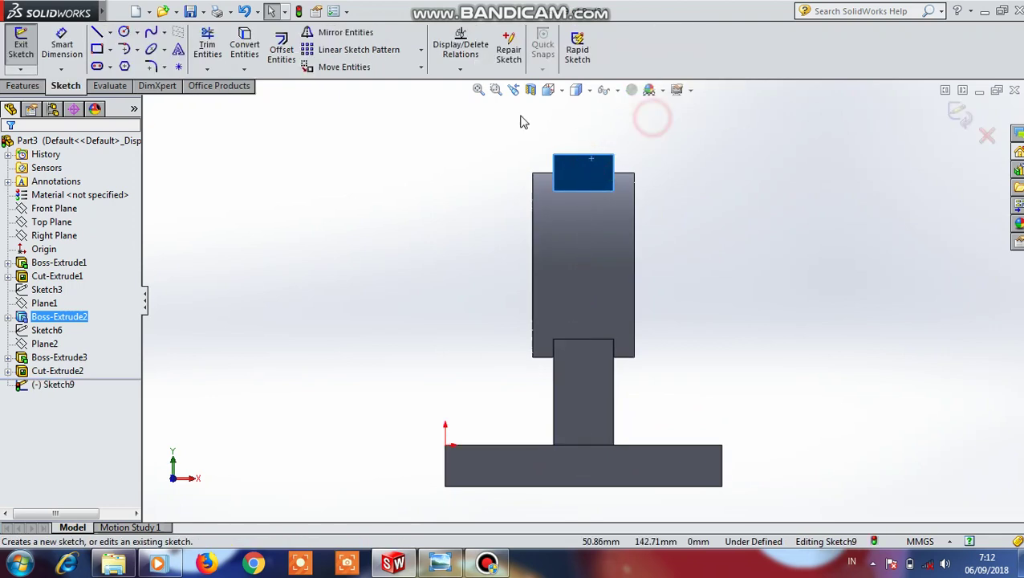
left_click(125, 32)
left_click_drag(583, 154, 624, 153)
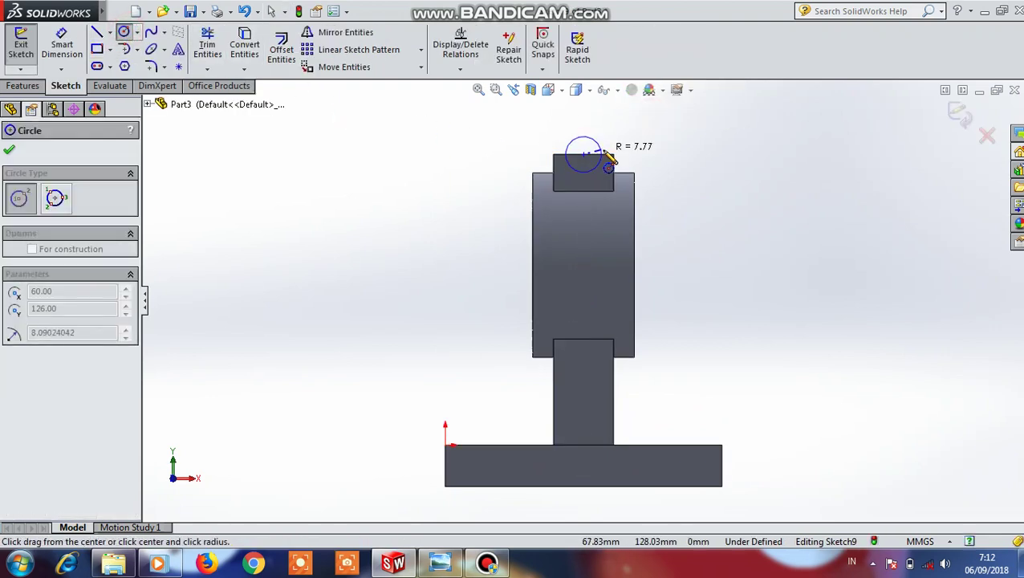
Try a reversed boss extrusion of the circle at 34 mm, then cancel it.
left_click(23, 85)
left_click(27, 44)
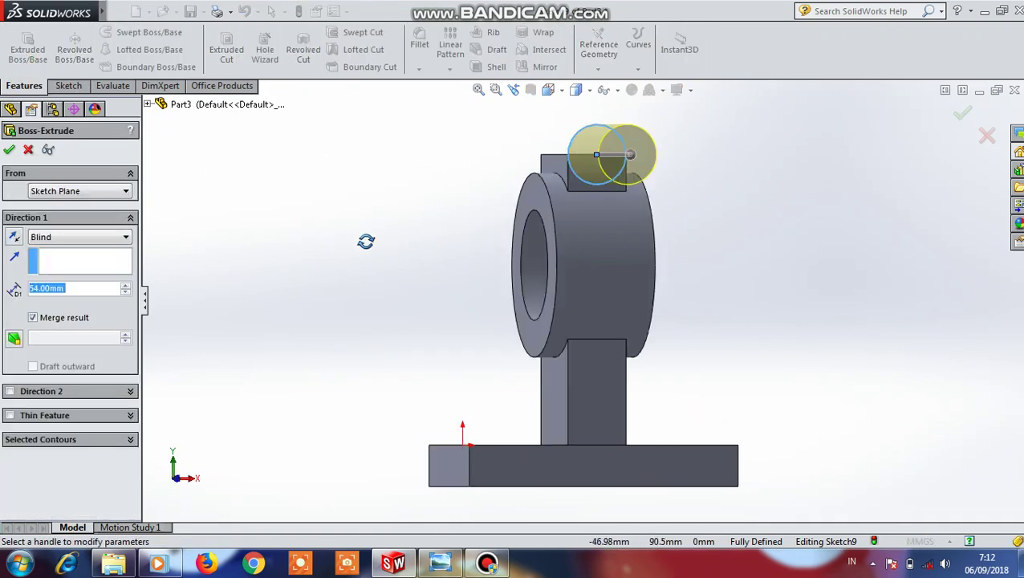
left_click(15, 238)
mouse_move(482, 208)
middle_mouse_down()
mouse_move(507, 201)
mouse_move(527, 211)
middle_mouse_up()
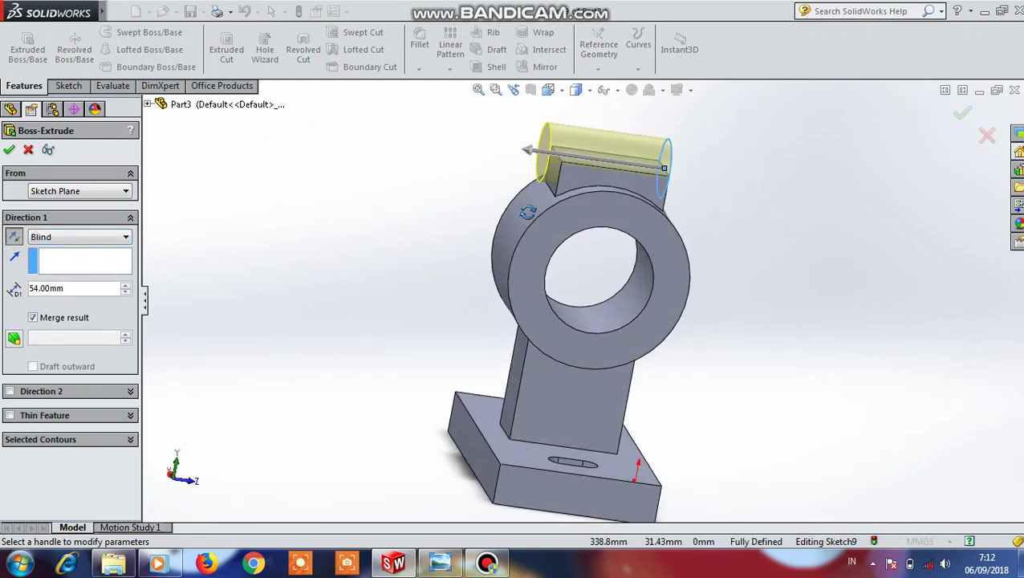
left_click(126, 292)
left_click(126, 292)
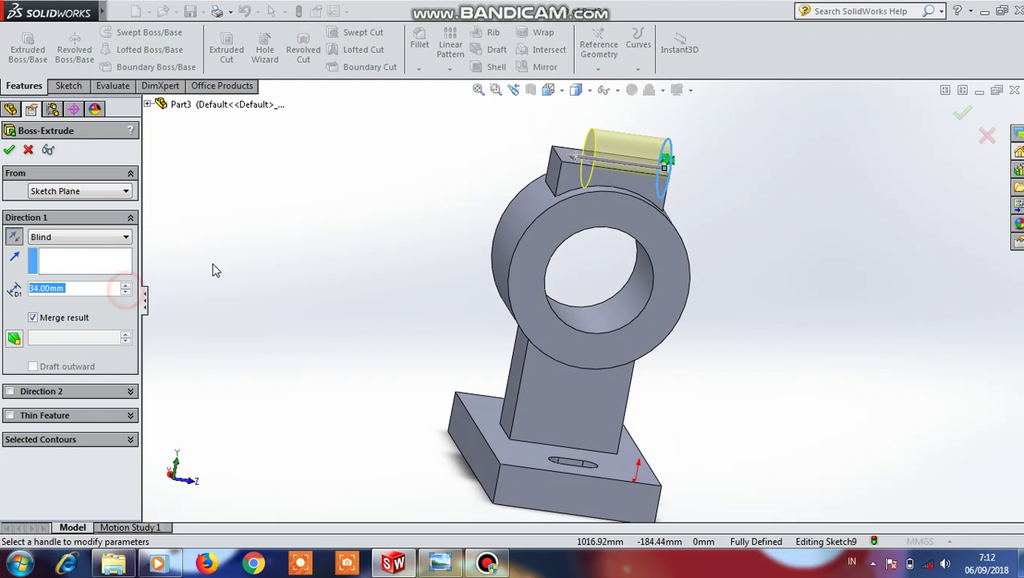
left_click(560, 158)
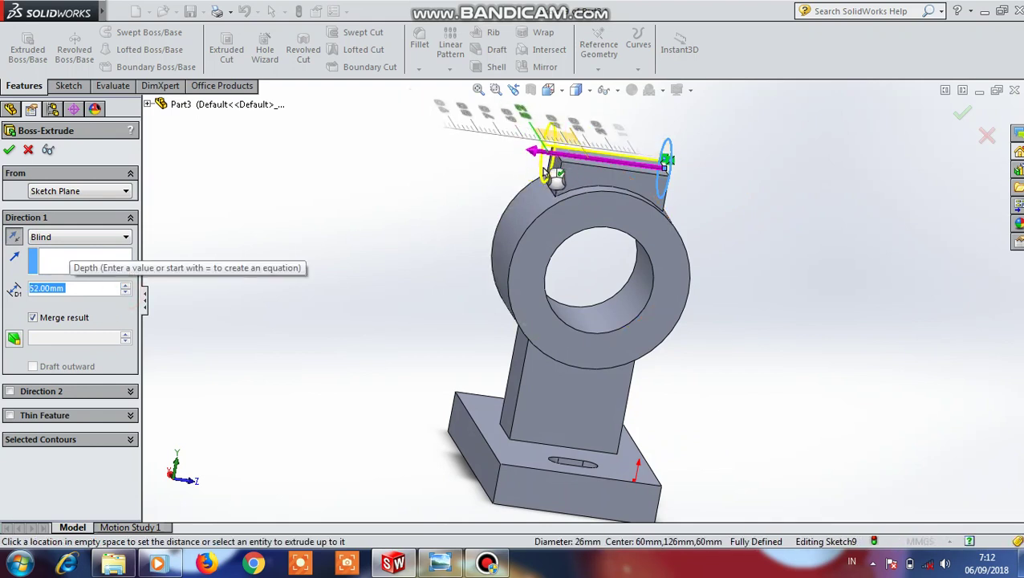
left_click(28, 150)
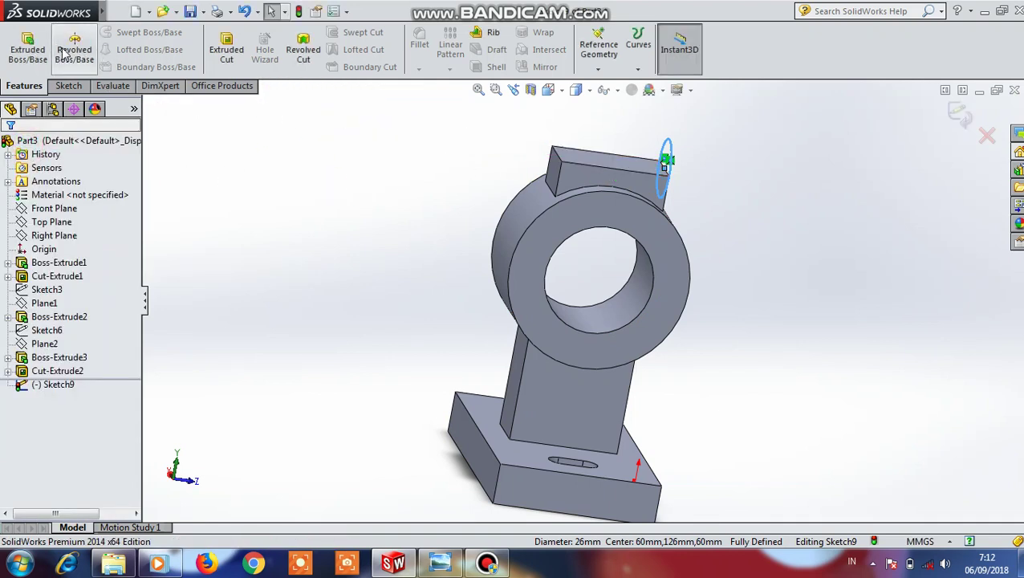
Extrude the Ø26 circle reversed, up to the vertex on the lug's far edge.
left_click(27, 48)
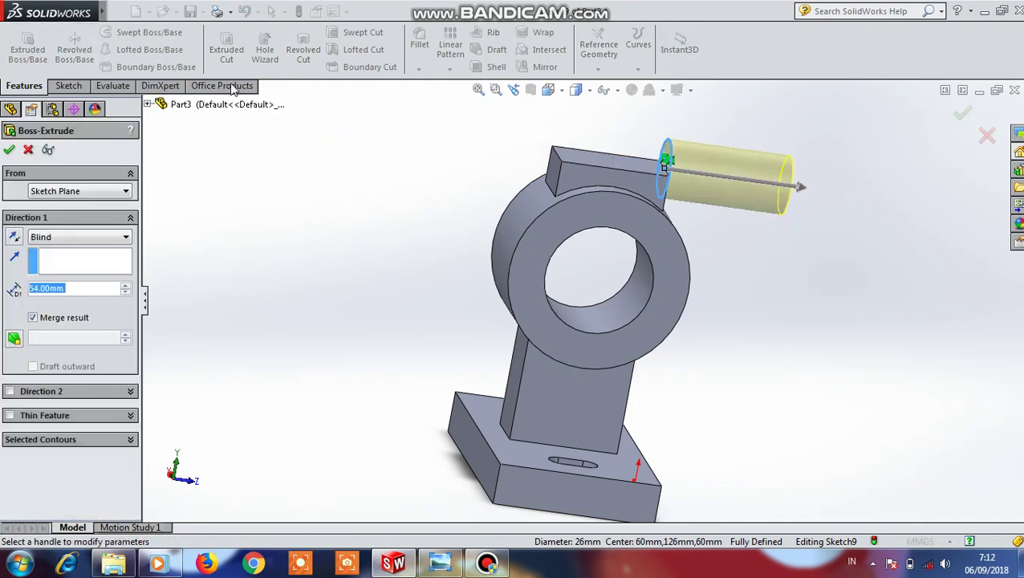
left_click(13, 237)
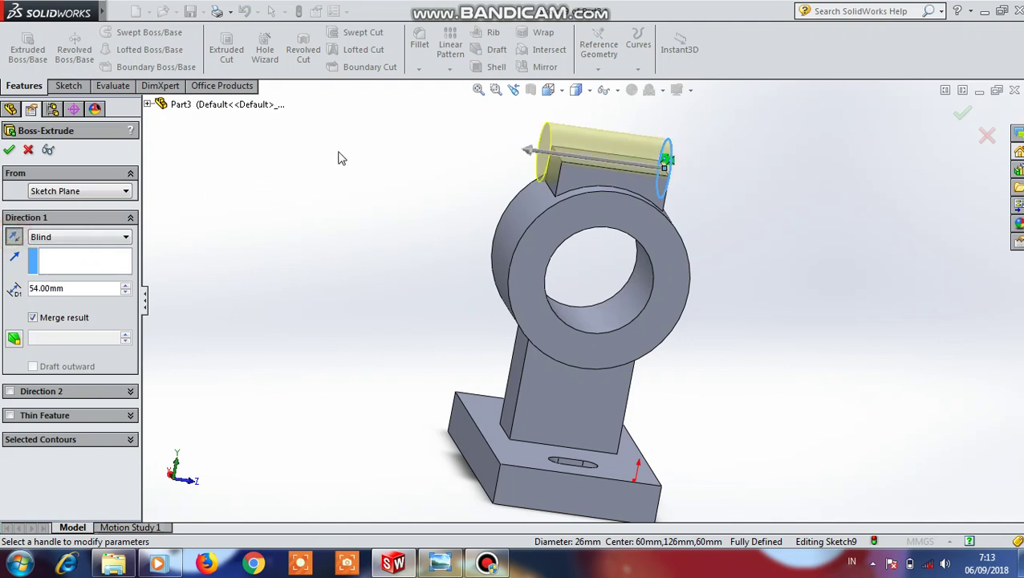
left_click(125, 294)
left_click(125, 294)
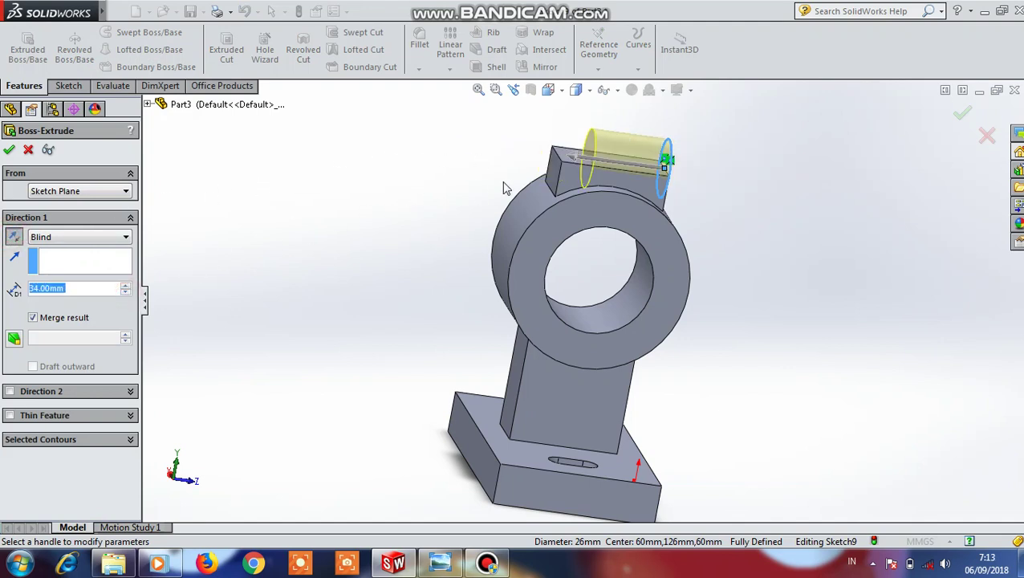
scroll(530, 171, "down", 3)
left_click(616, 186)
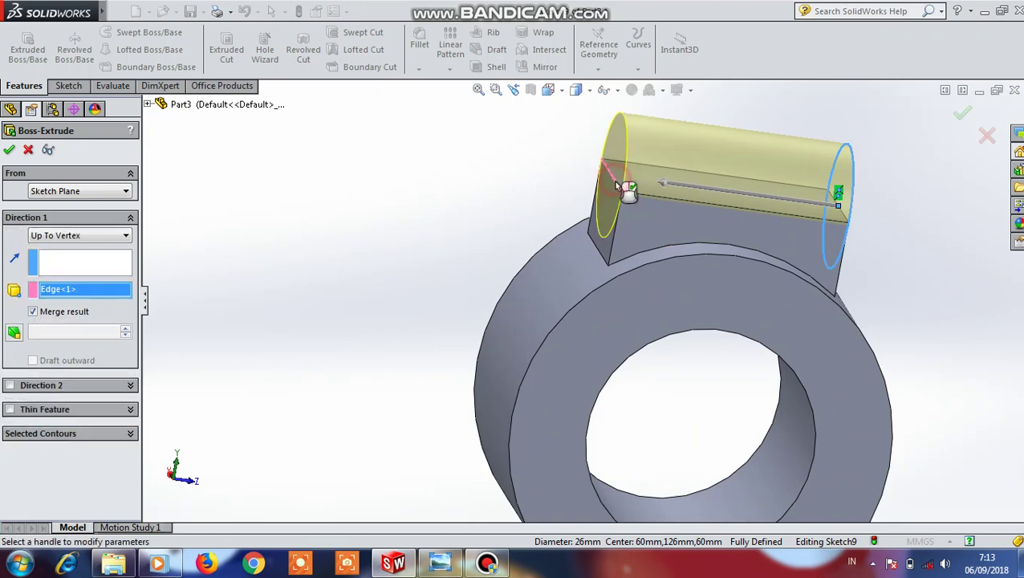
left_click(11, 151)
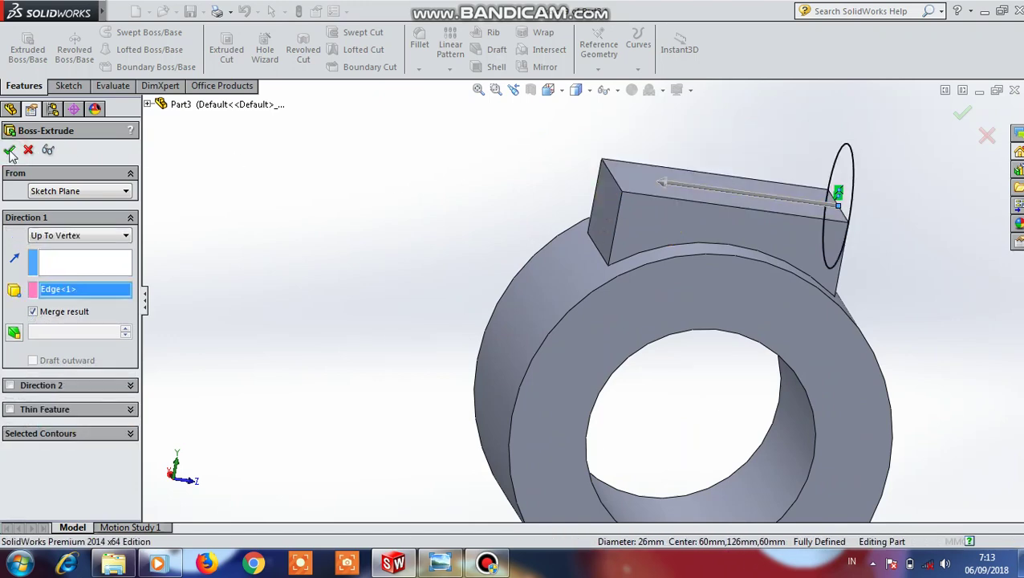
left_click(382, 220)
Sketch a 12 mm diameter circle centred on the rounded lug's face.
middle_click_drag(556, 278, 402, 270)
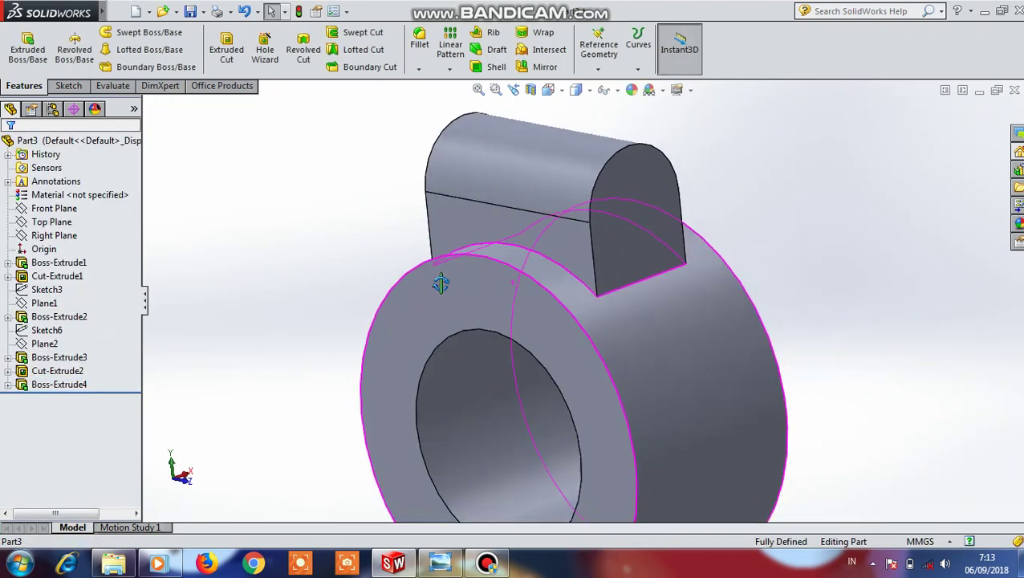
left_click(382, 206)
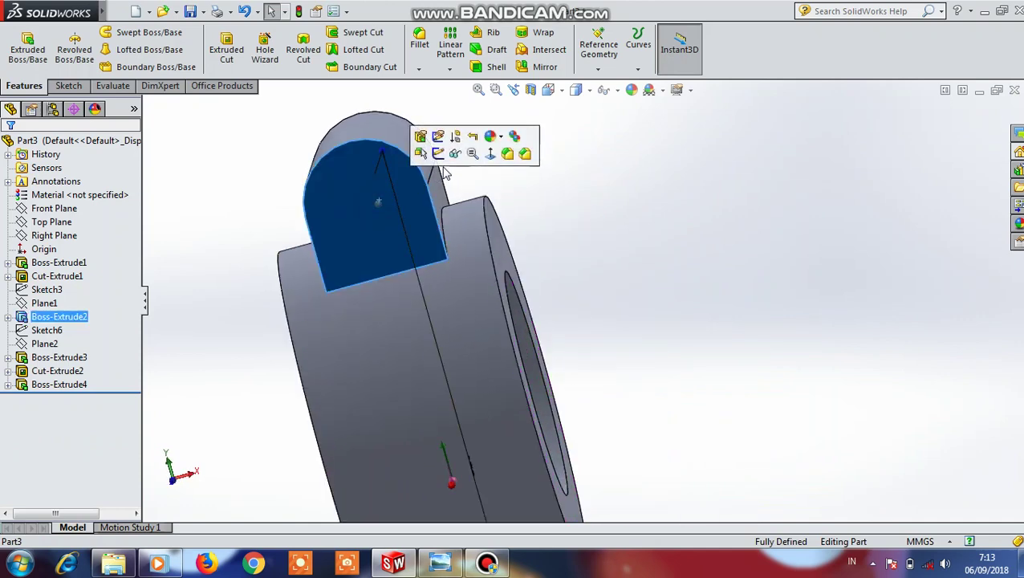
left_click(490, 152)
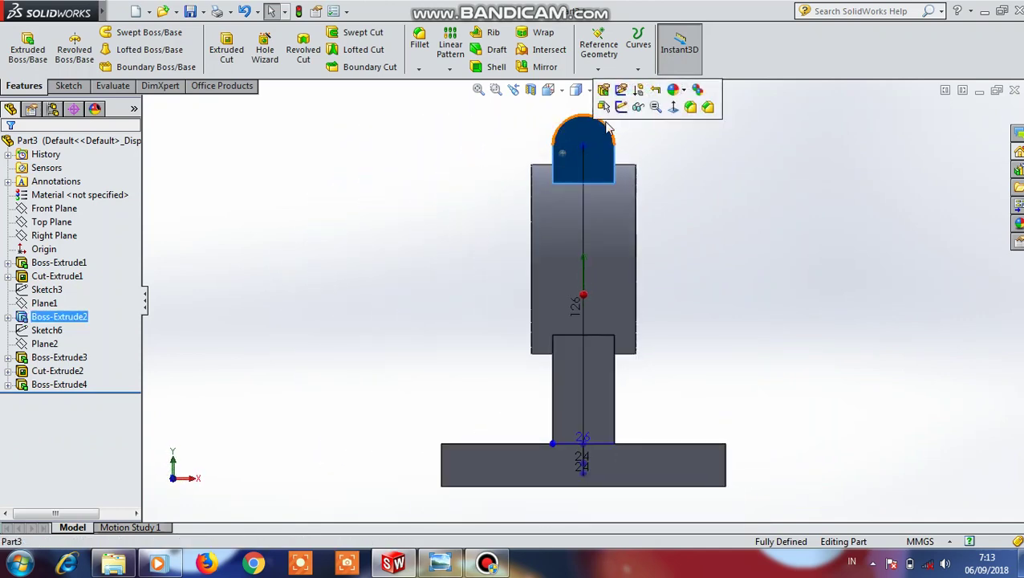
left_click(607, 109)
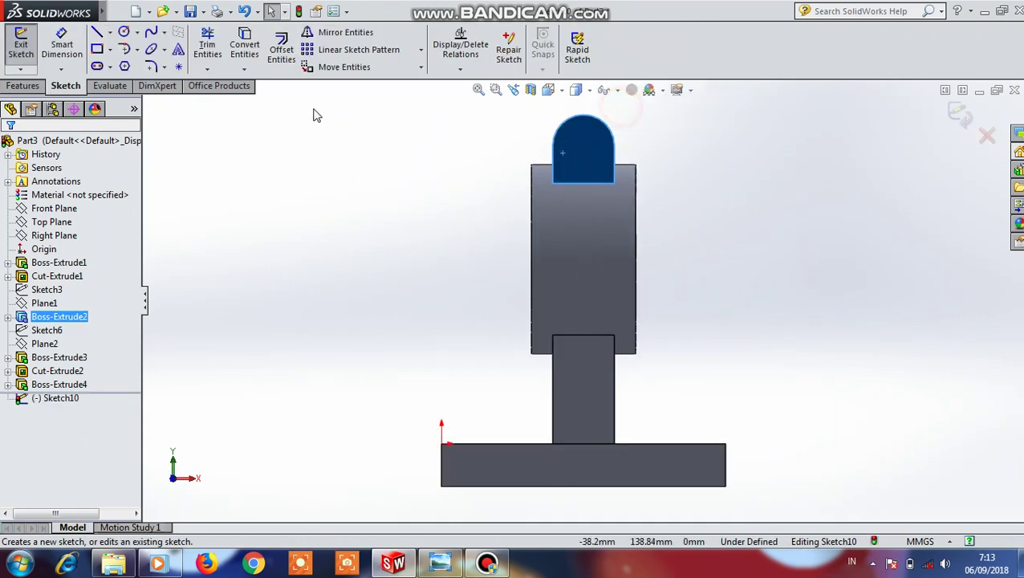
left_click(126, 31)
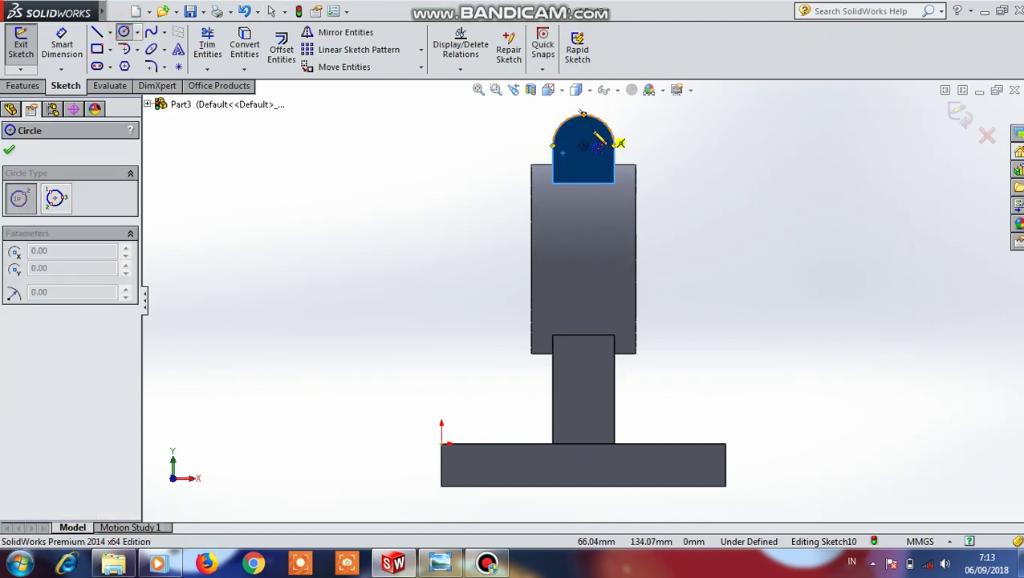
left_click_drag(584, 147, 575, 173)
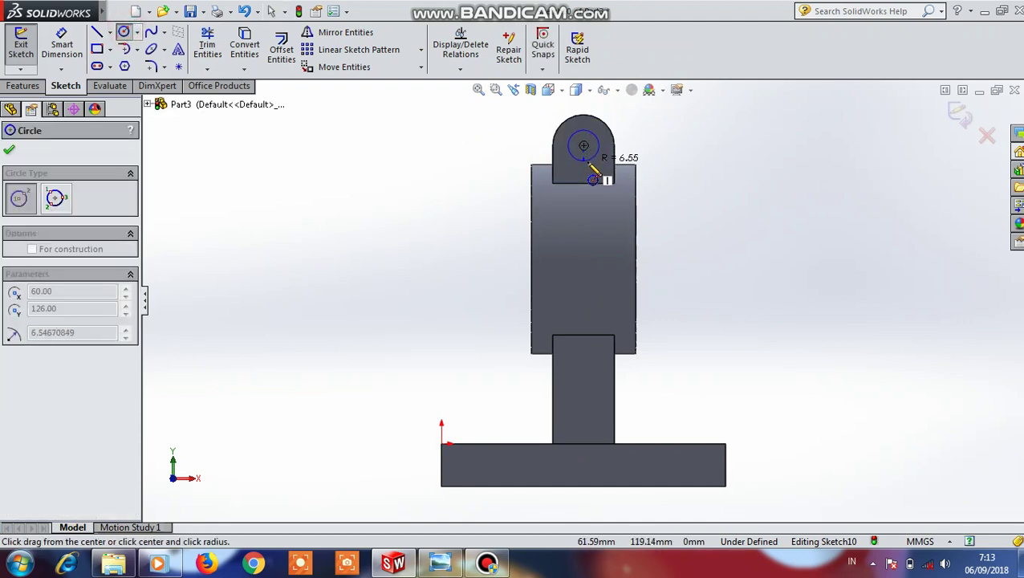
key("Escape")
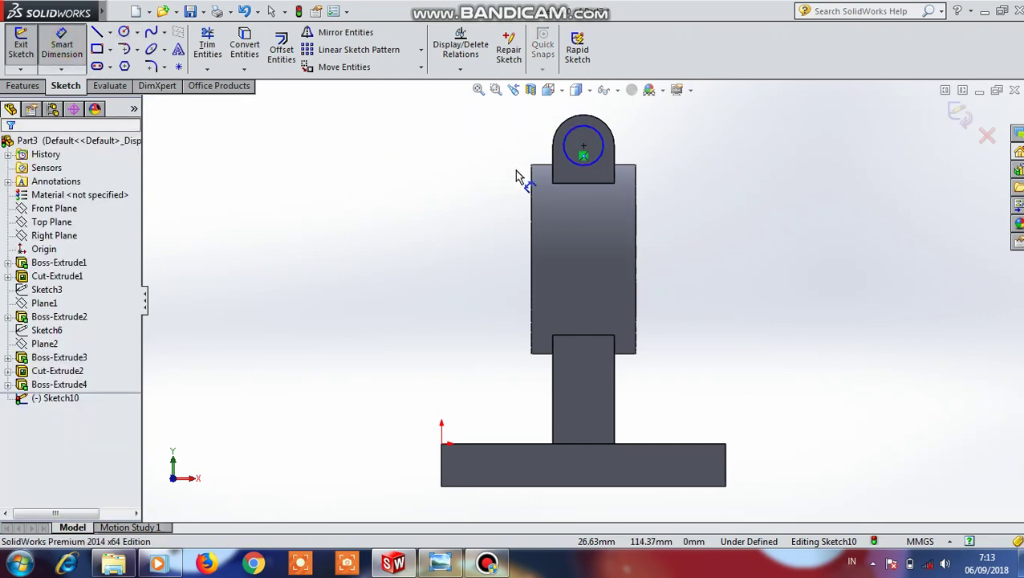
left_click(567, 162)
left_click(470, 173)
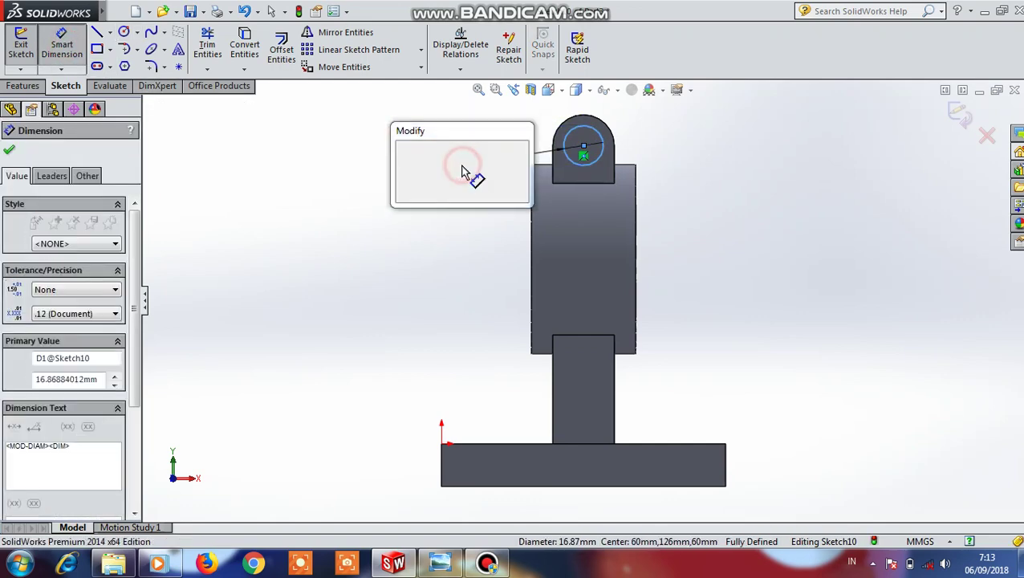
type("12")
key("Return")
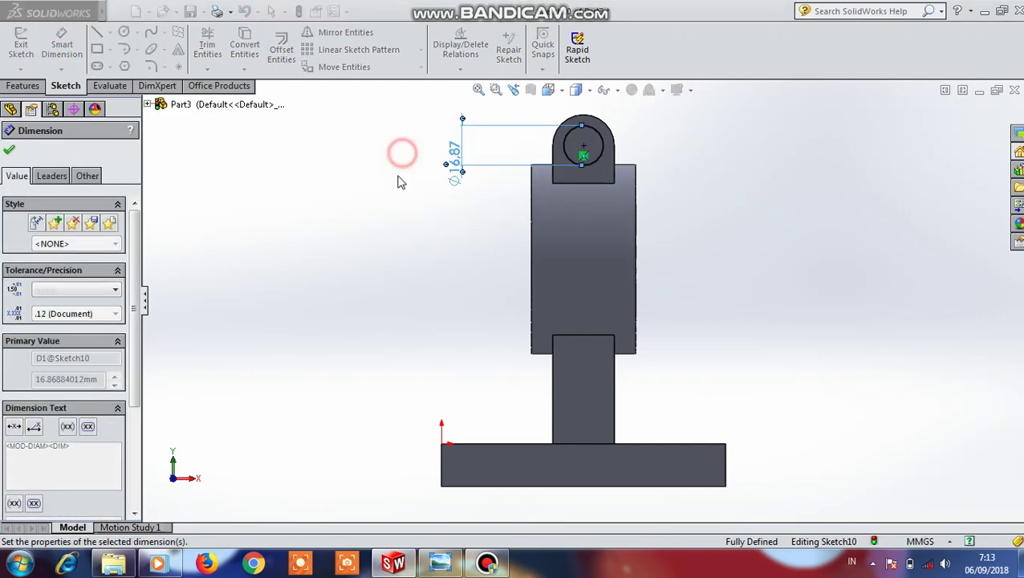
Cut the Ø12 circle 54 mm deep as a blind extruded cut.
left_click(6, 86)
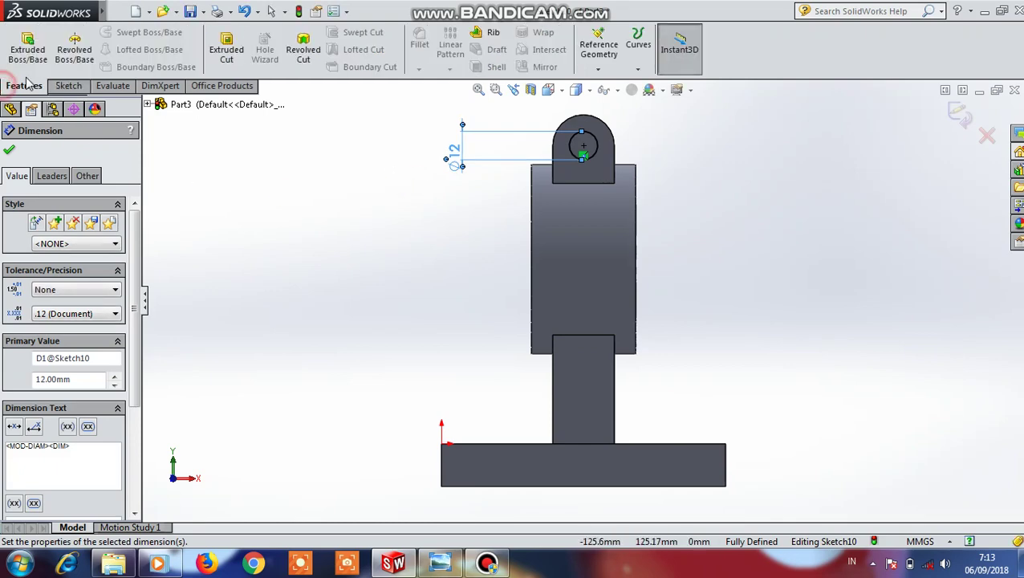
left_click(227, 49)
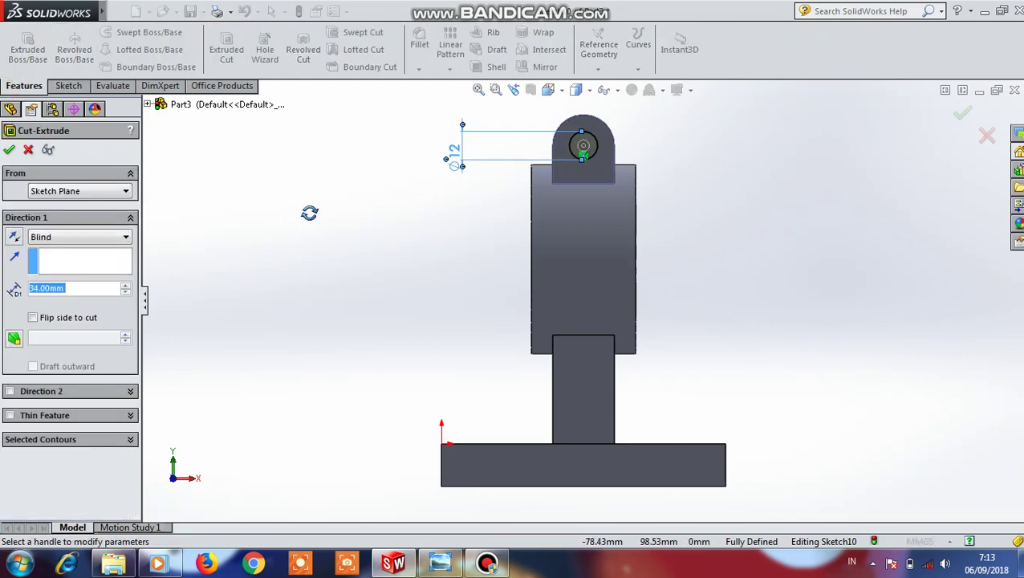
left_click(125, 286)
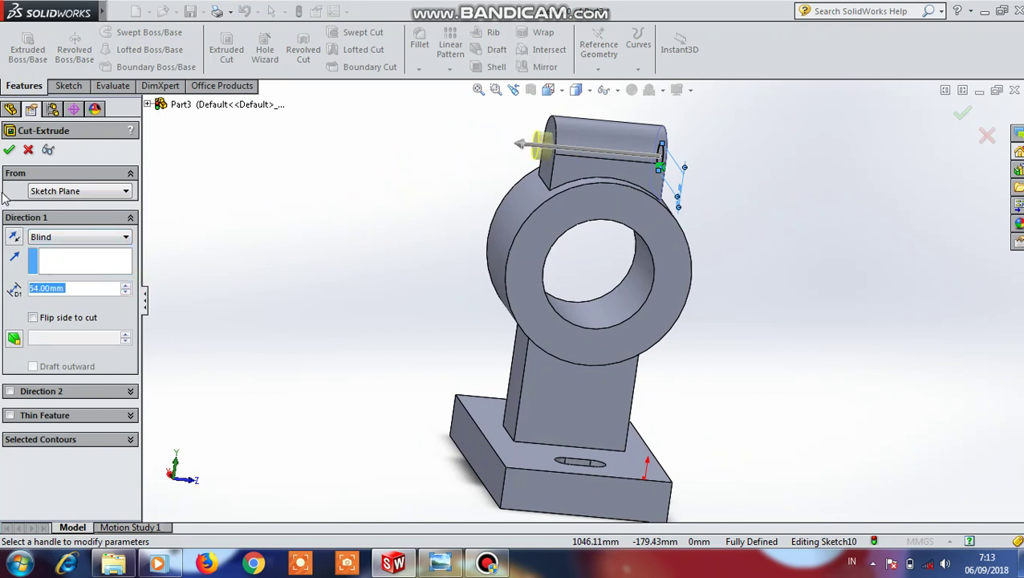
left_click(10, 150)
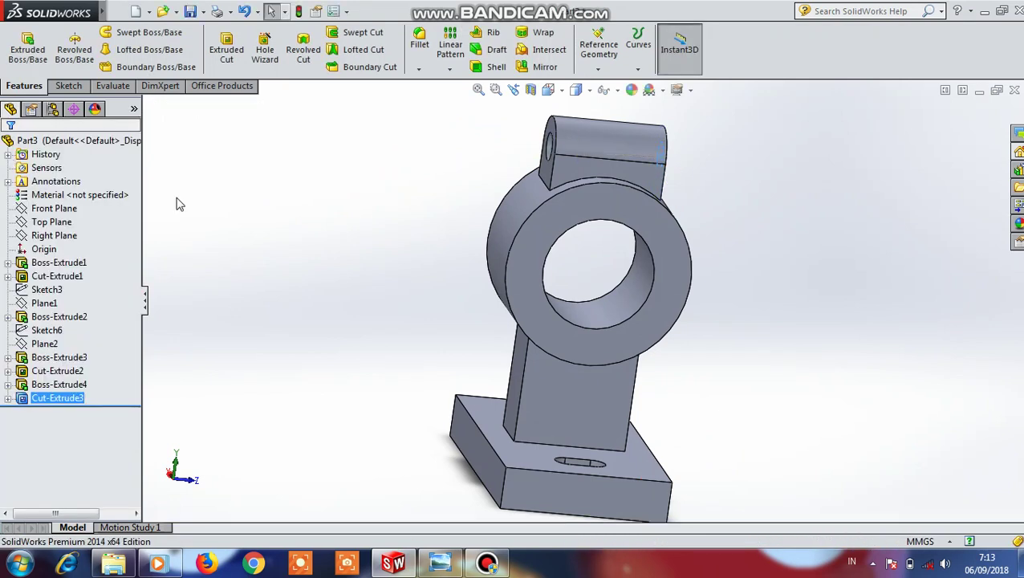
Fillet the boss's front and back circular edges with a 5 mm radius.
left_click(346, 233)
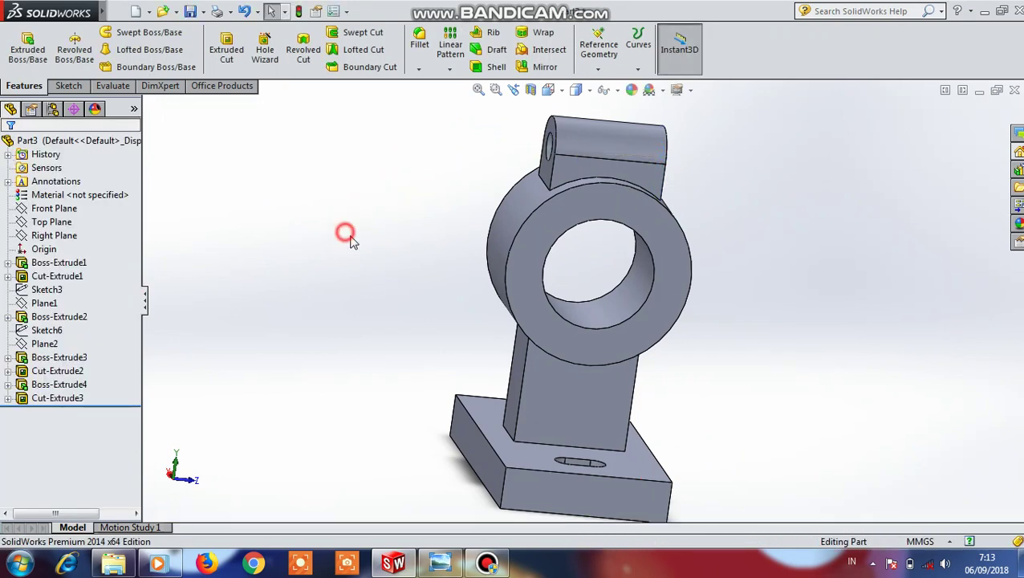
left_click(694, 273)
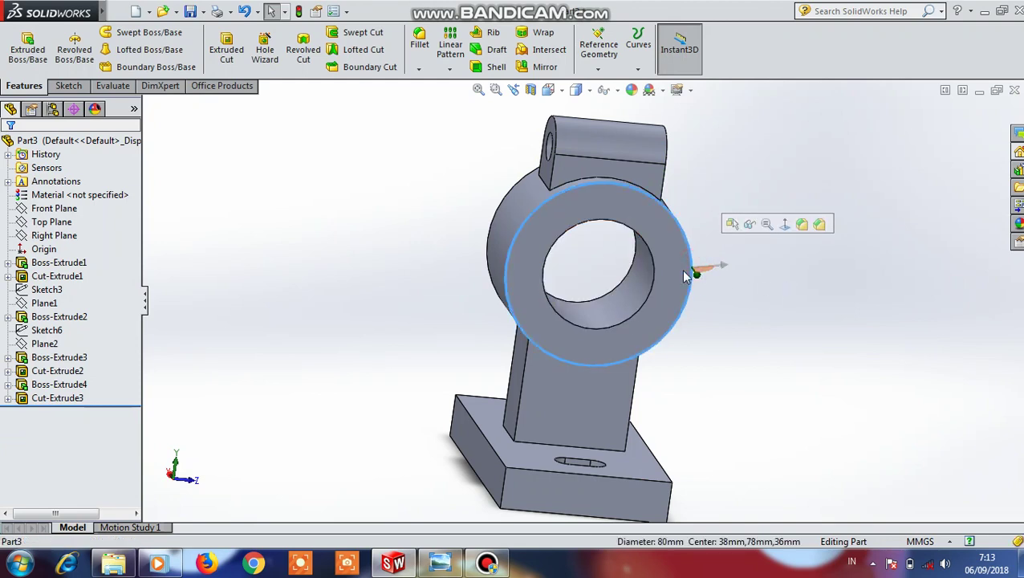
left_click(419, 40)
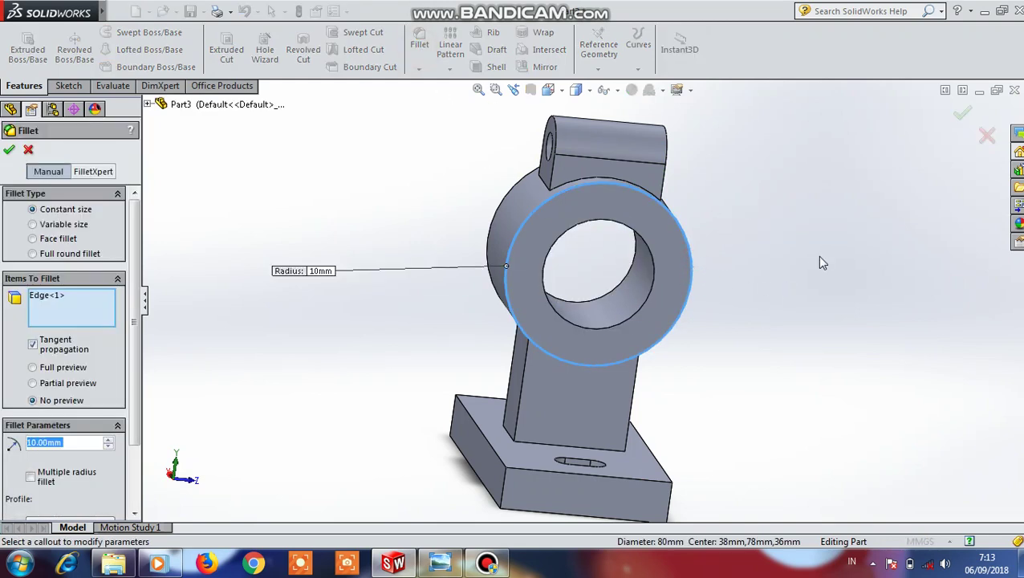
middle_click_drag(820, 263, 733, 267)
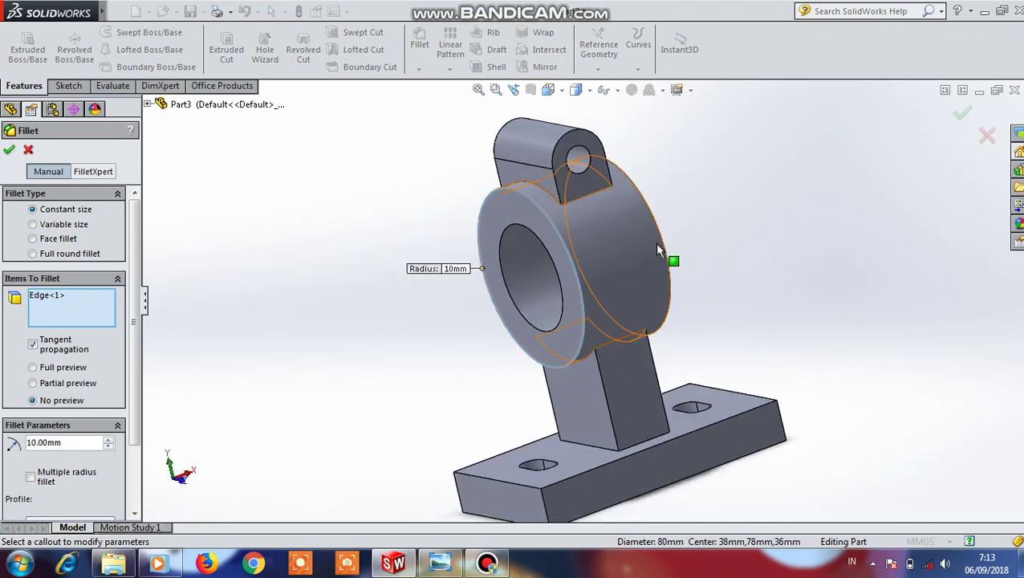
left_click(661, 240)
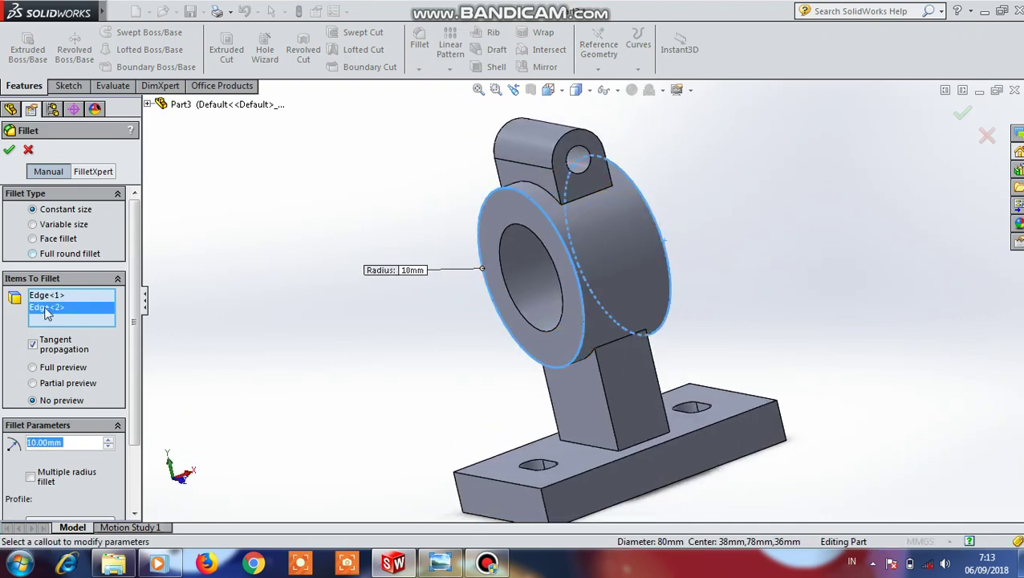
left_click(35, 443)
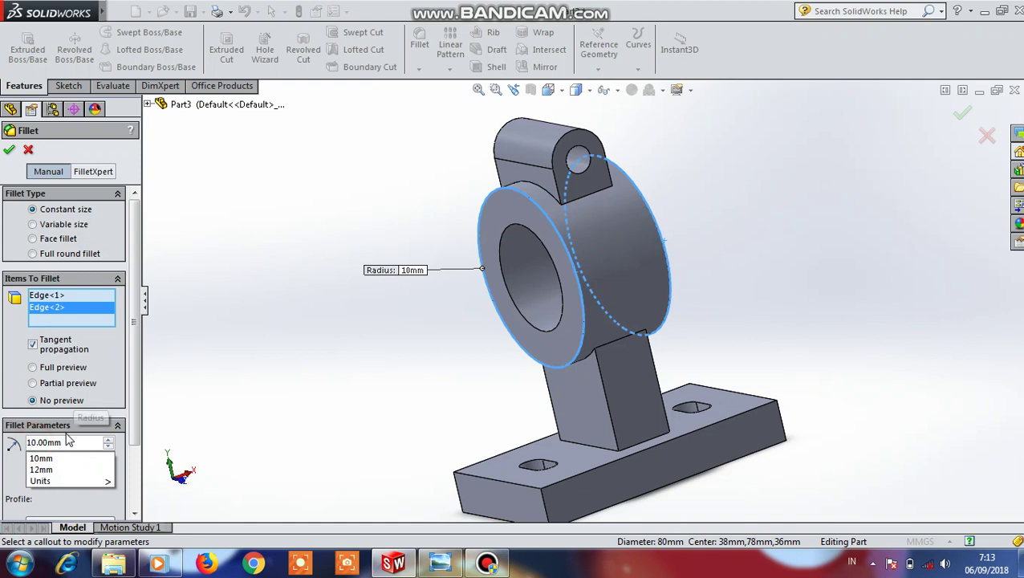
key("BackSpace")
key("BackSpace")
key("BackSpace")
type("5")
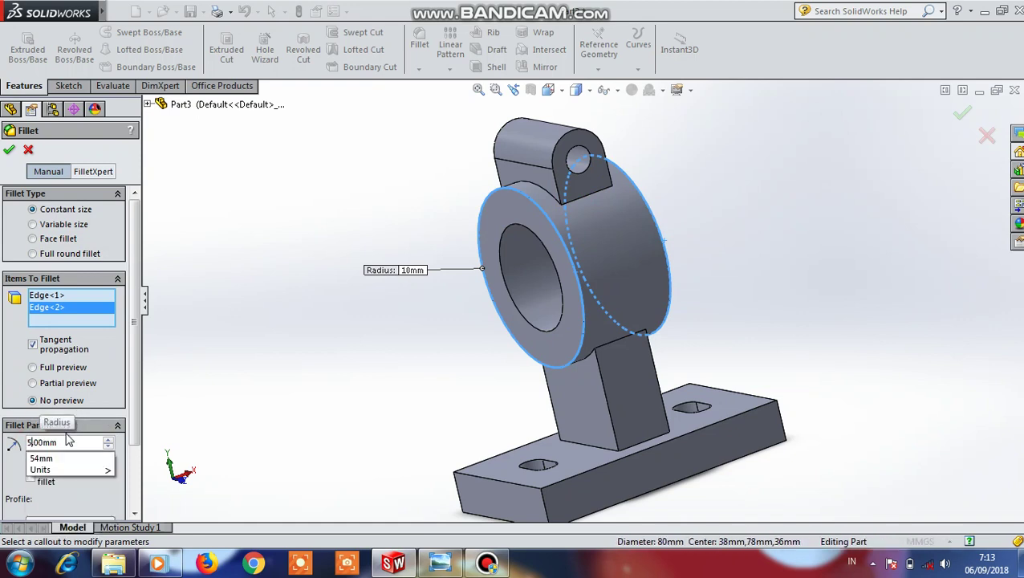
left_click(8, 151)
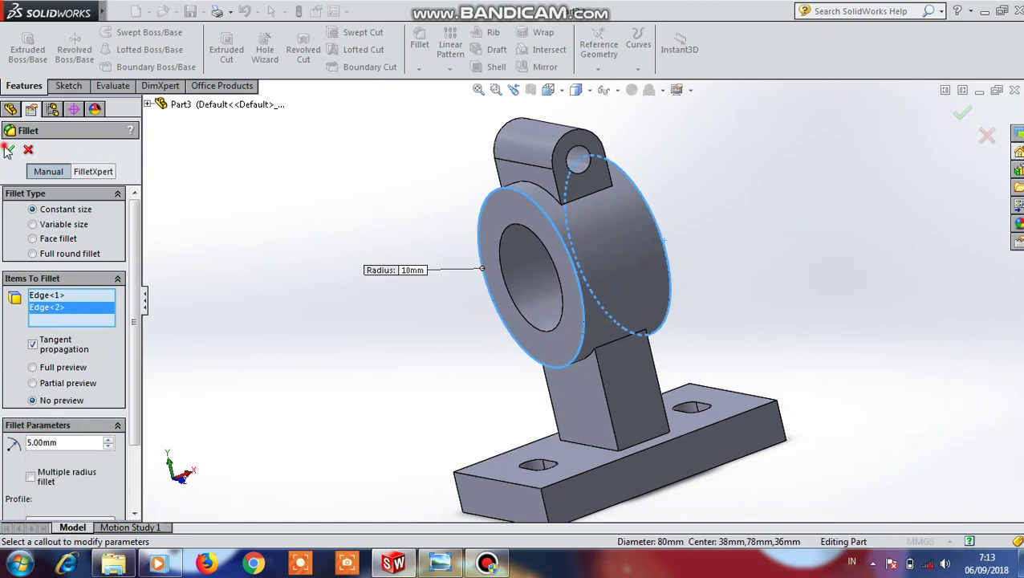
left_click(8, 150)
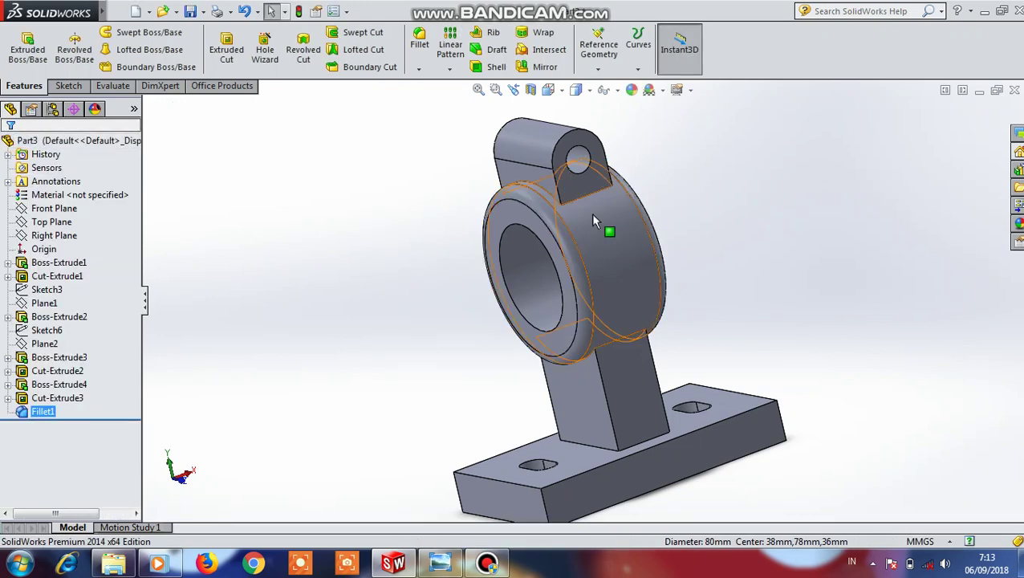
Sketch a vertical line on the boss front face from the bore top to the lug top.
left_click(519, 207)
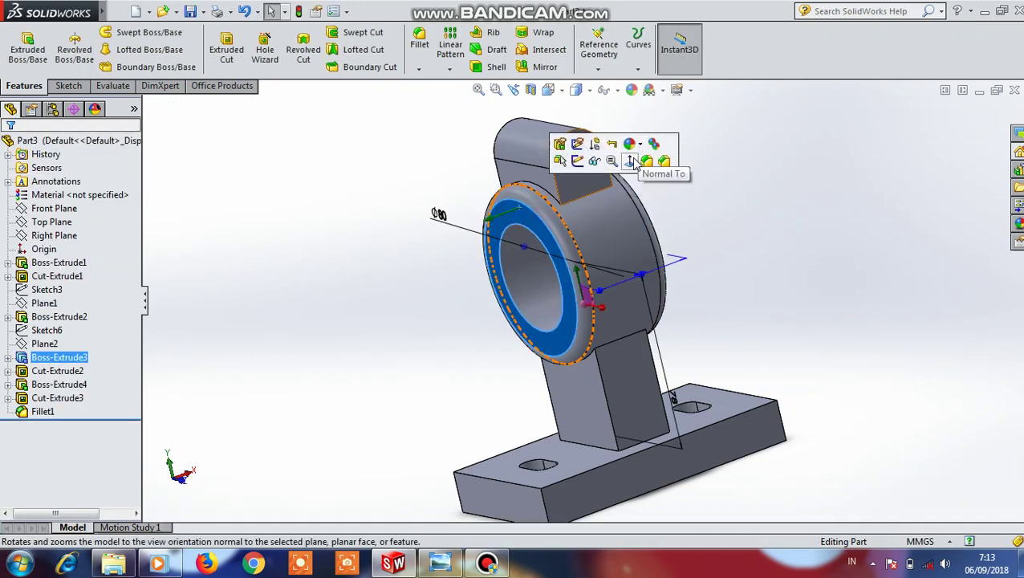
left_click(629, 161)
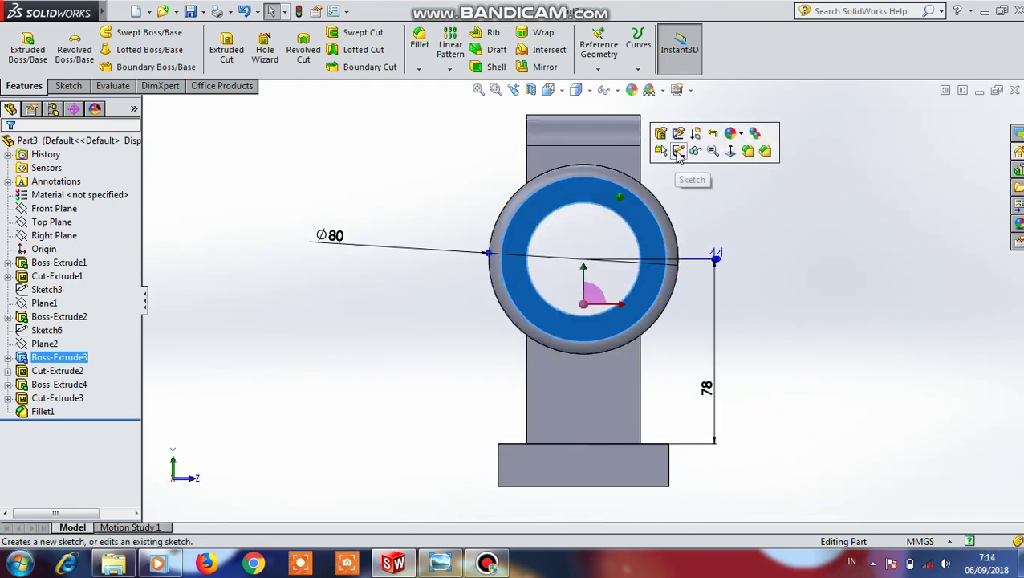
left_click(678, 150)
left_click(95, 34)
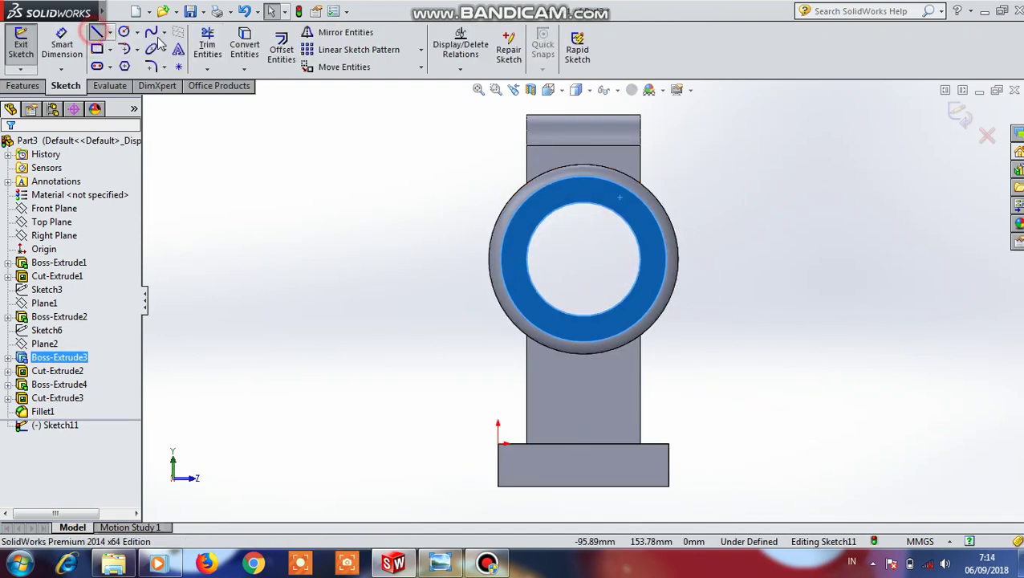
left_click(583, 202)
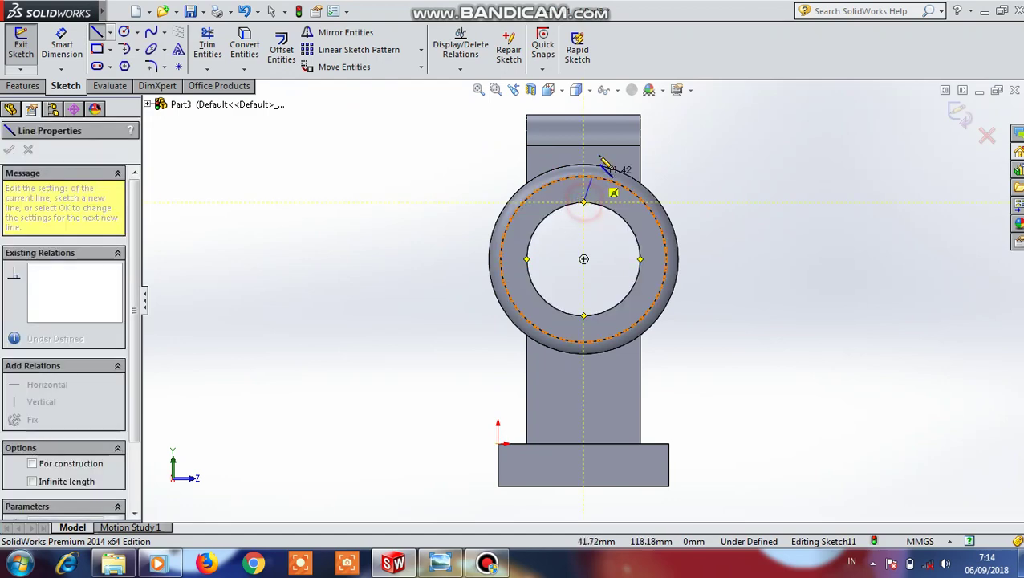
left_click(583, 115)
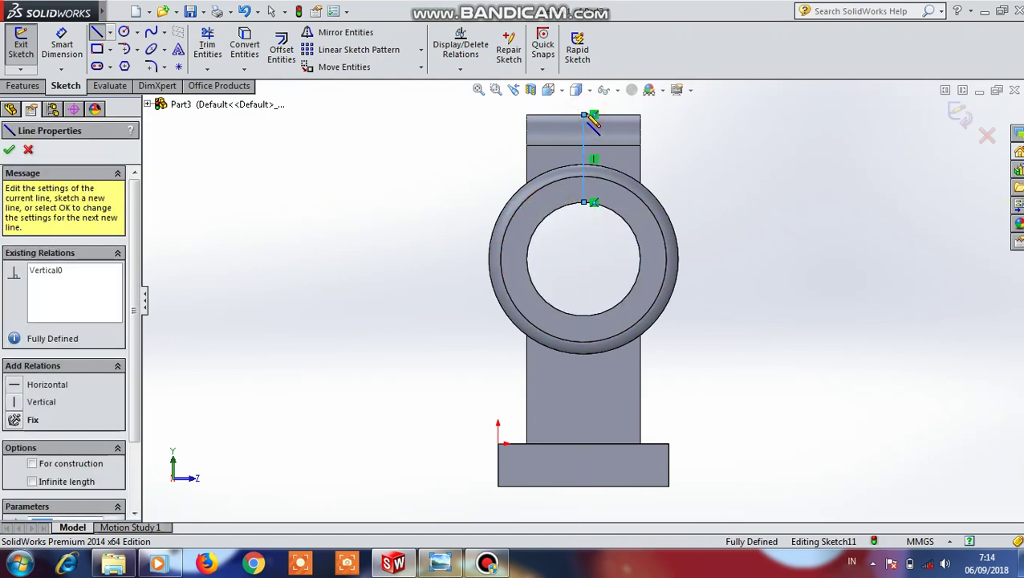
key("Escape")
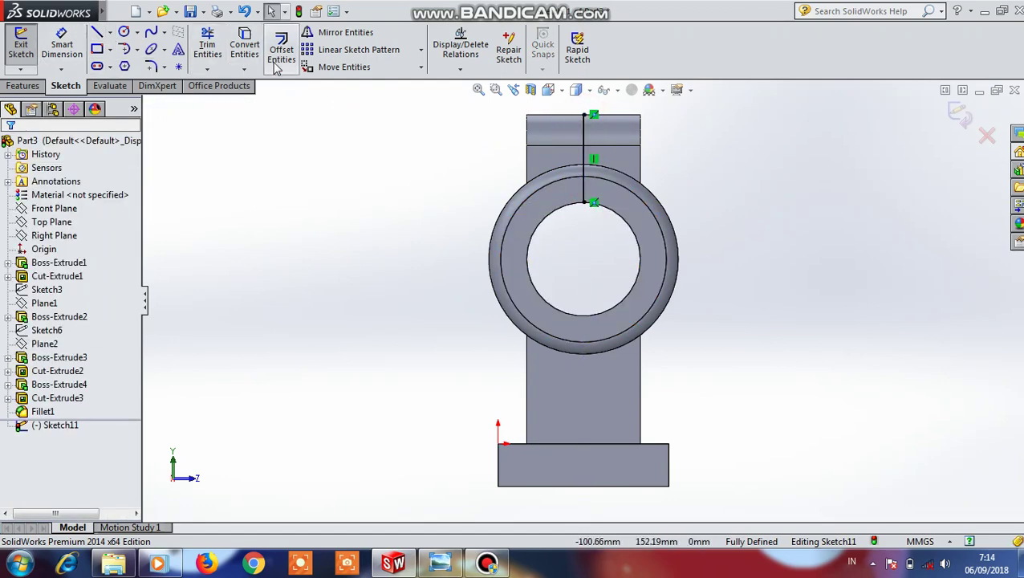
left_click(276, 68)
scroll(571, 144, "down", 3)
scroll(572, 164, "down", 2)
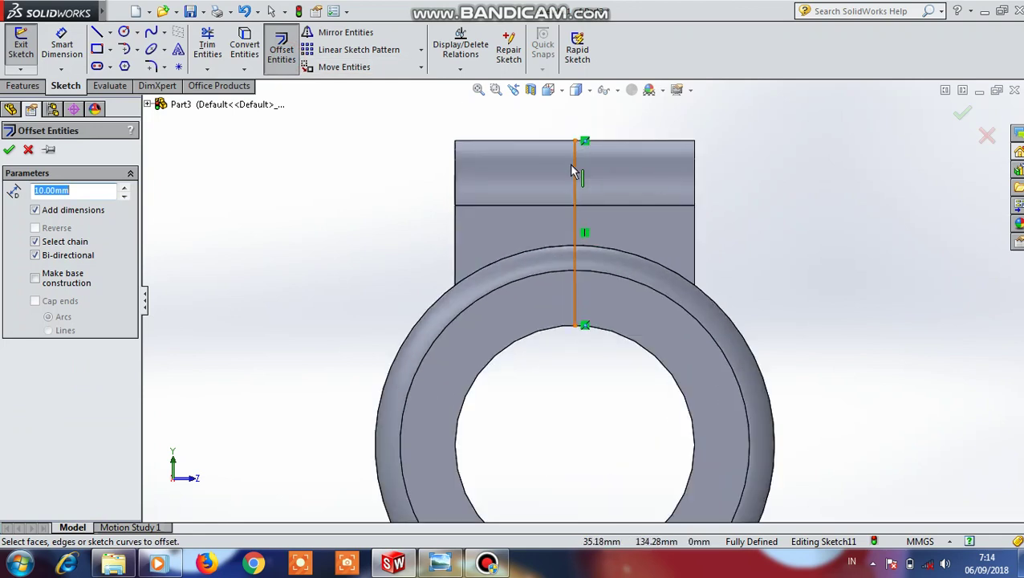
Offset the vertical line 2 mm bi-directionally into two parallel lines.
left_click(575, 175)
type("2")
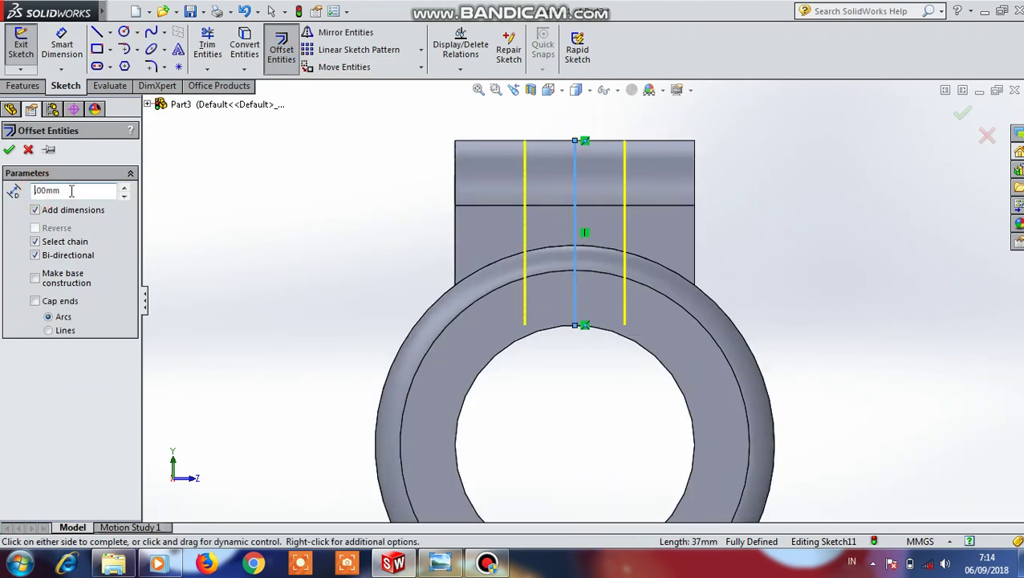
key("Return")
left_click(8, 150)
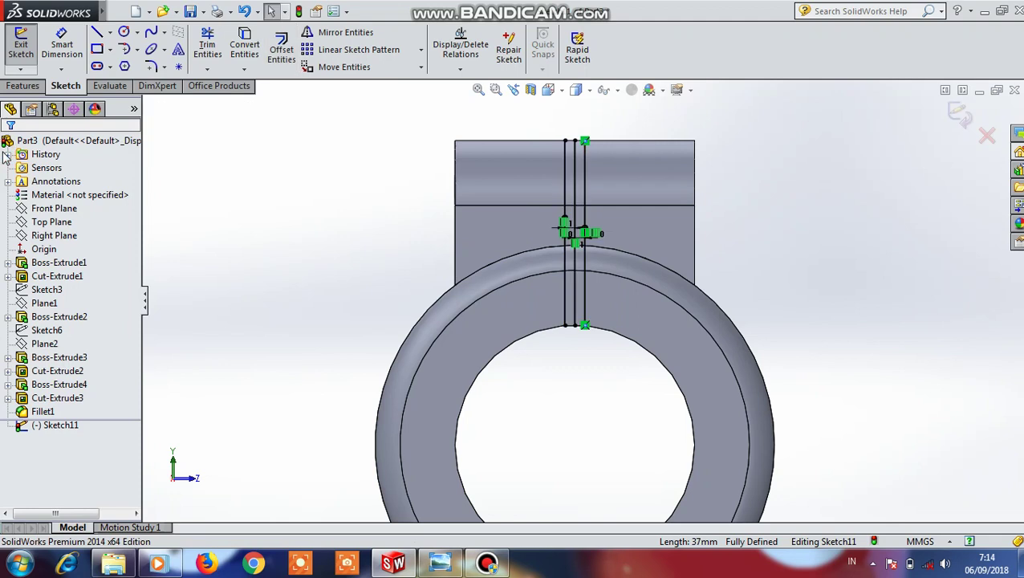
left_click(122, 36)
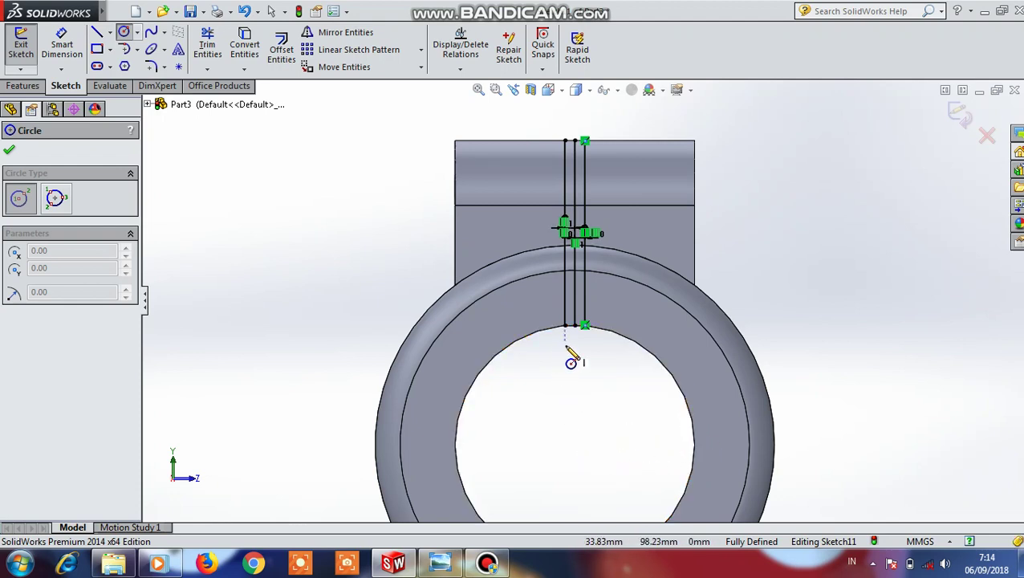
Draw a circle on the bore's top arc and pull both offset line ends past it.
left_click(575, 444)
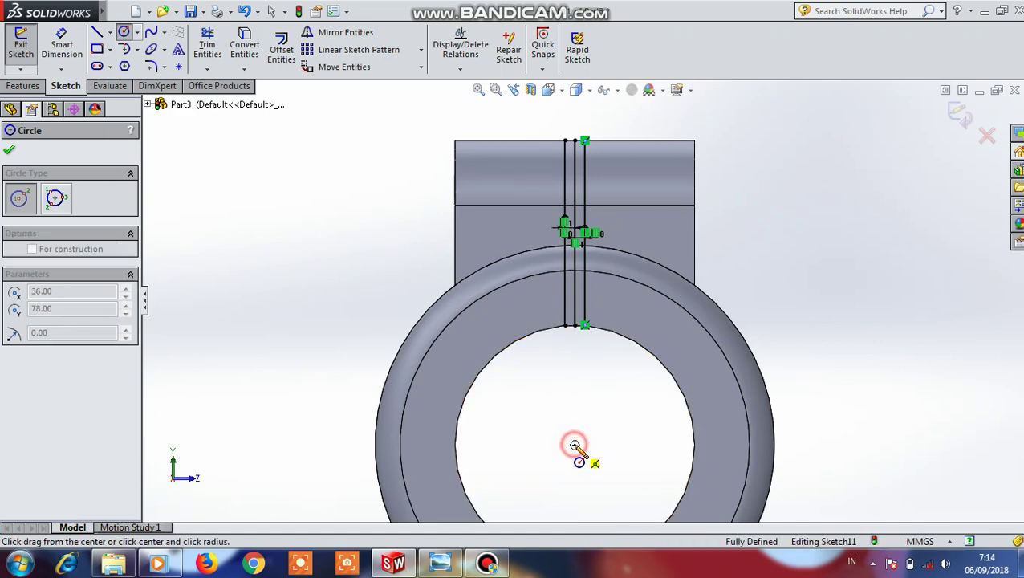
left_click(582, 329)
key("Escape")
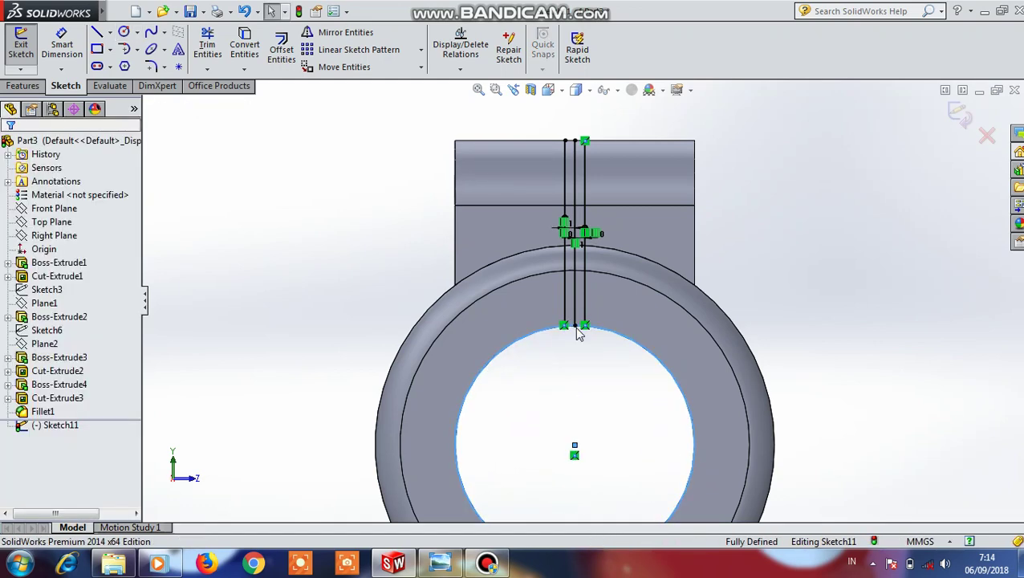
scroll(582, 332, "down", 3)
scroll(586, 331, "down", 4)
scroll(618, 307, "down", 3)
scroll(620, 259, "down", 3)
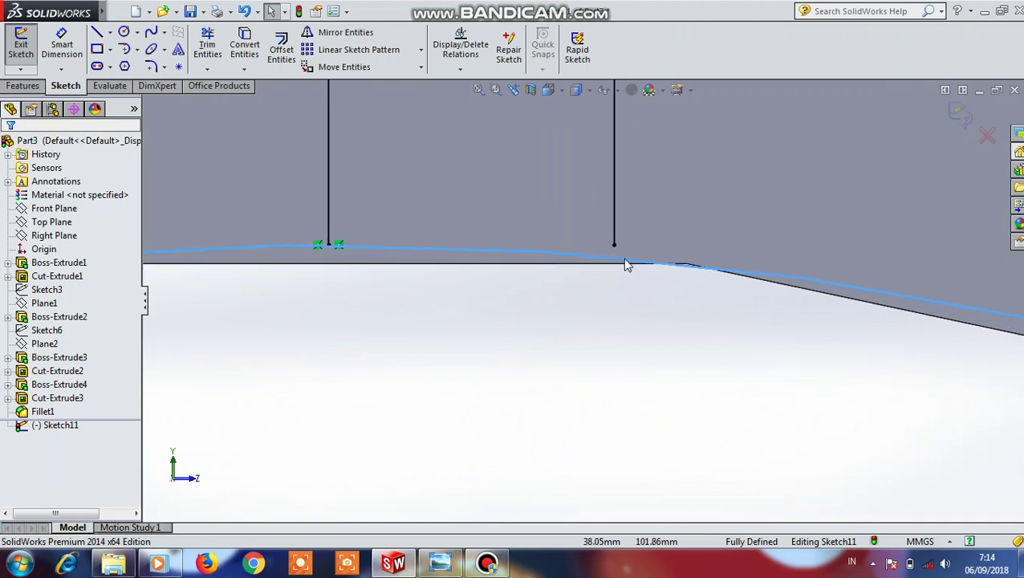
left_click_drag(614, 243, 615, 283)
scroll(414, 309, "up", 2)
scroll(414, 309, "up", 2)
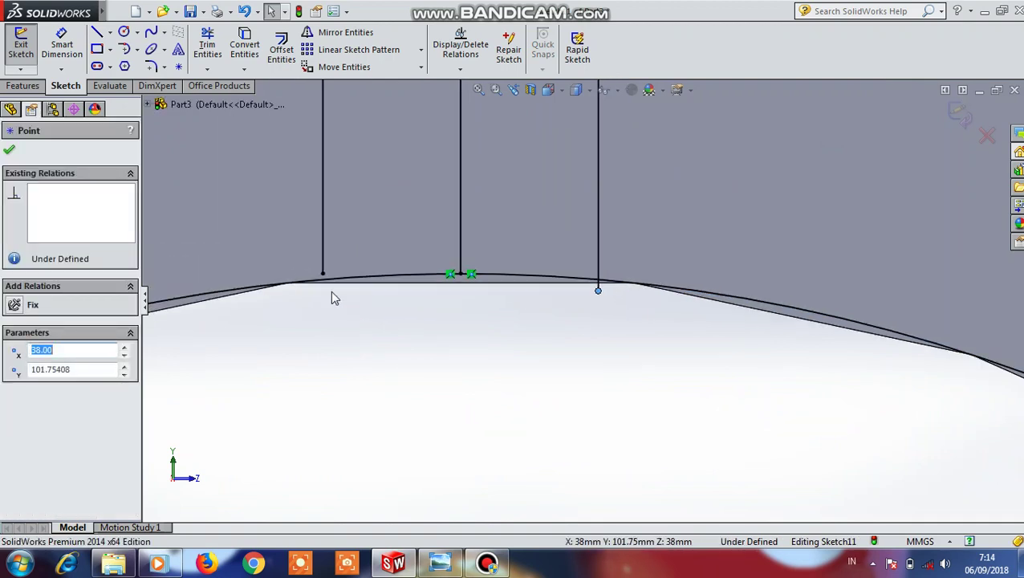
left_click(323, 275)
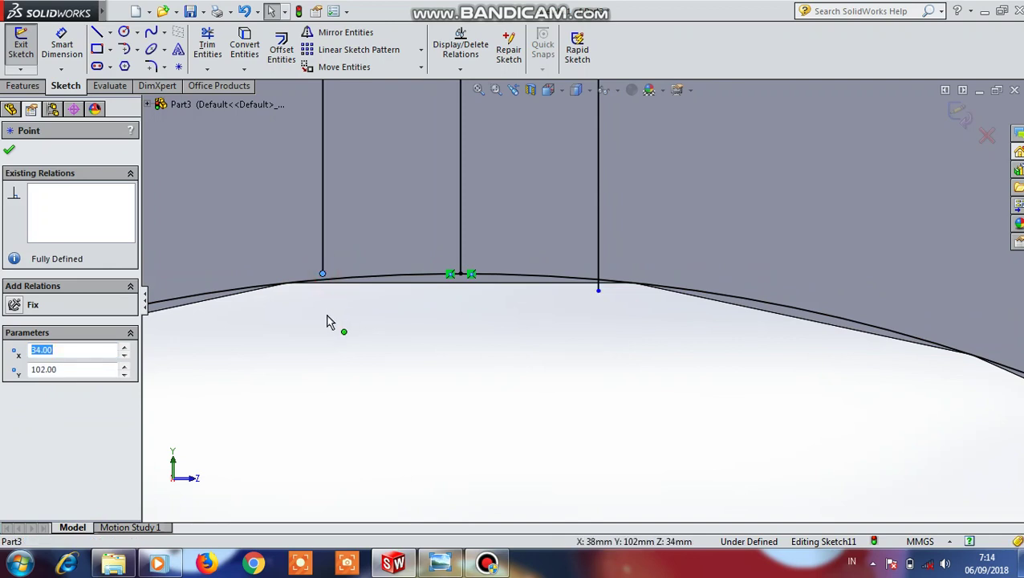
left_click_drag(323, 275, 323, 310)
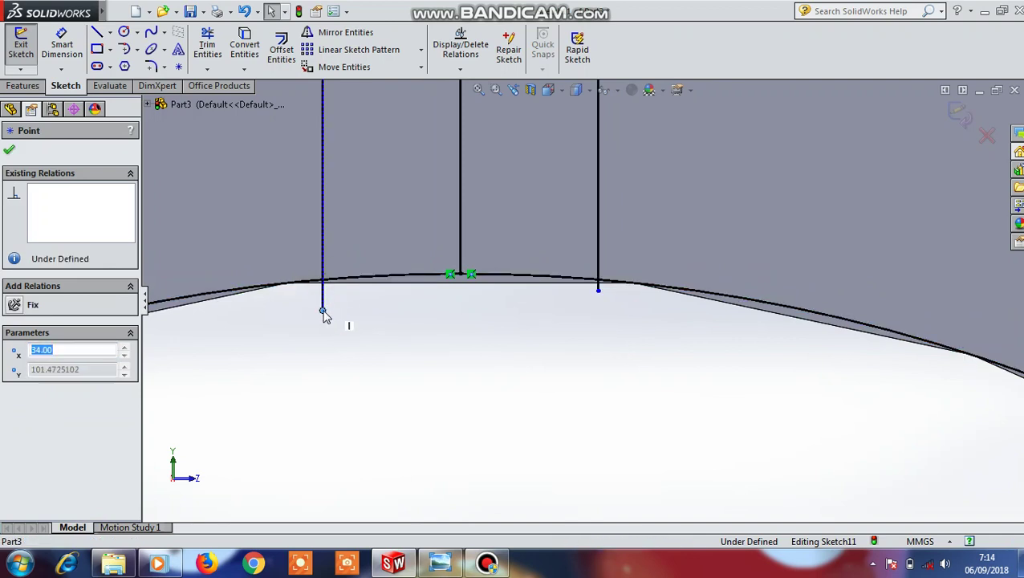
left_click(166, 148)
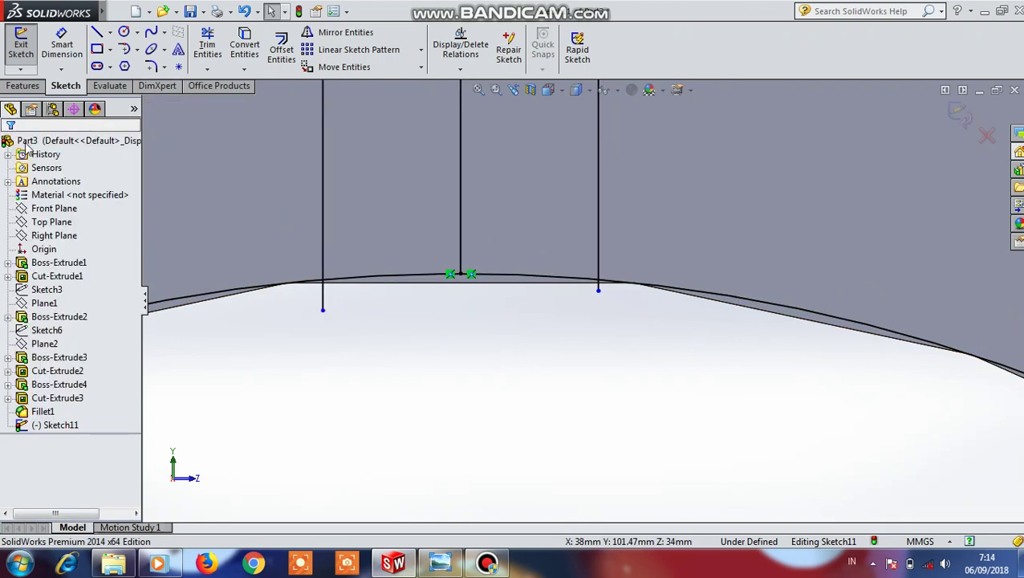
Trim the left and right line stubs below the bore arc.
left_click(207, 46)
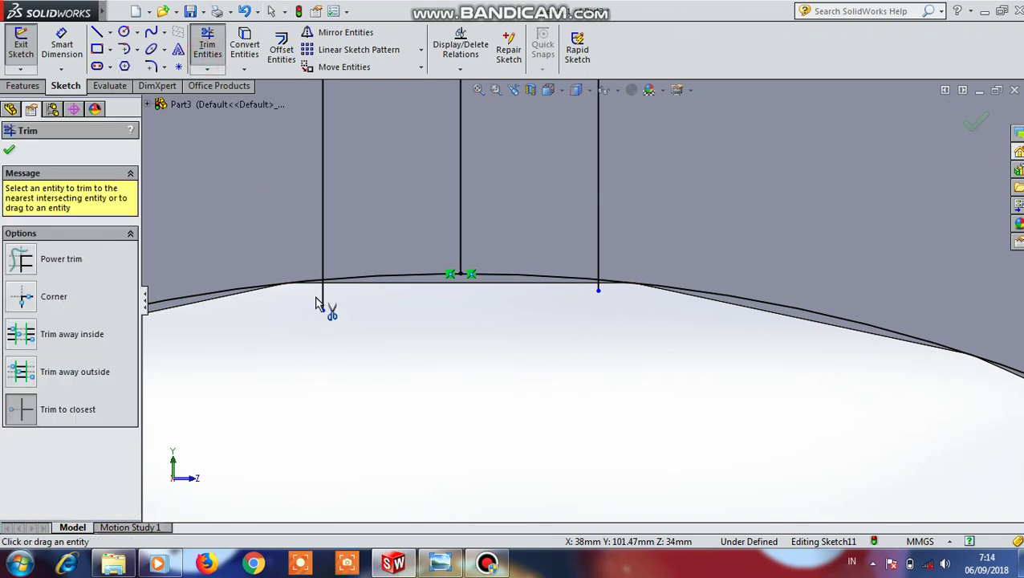
left_click(322, 301)
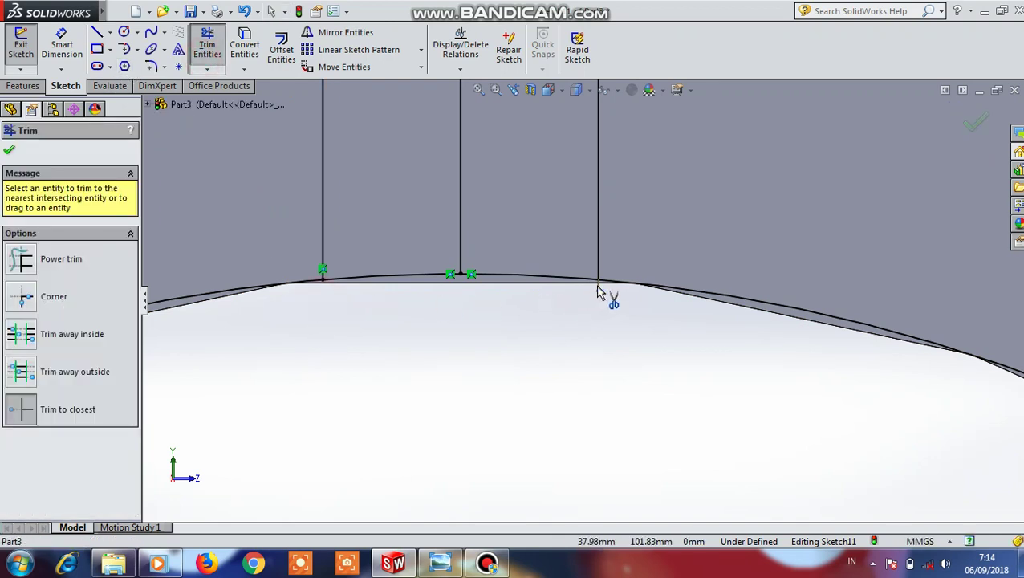
left_click(598, 294)
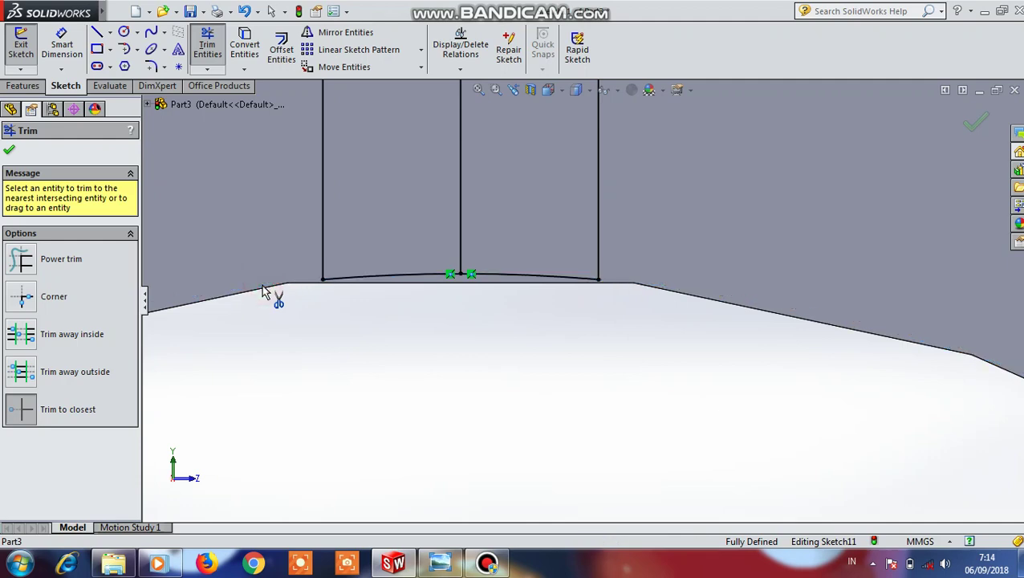
scroll(477, 295, "up", 2)
scroll(480, 283, "up", 2)
scroll(482, 281, "up", 2)
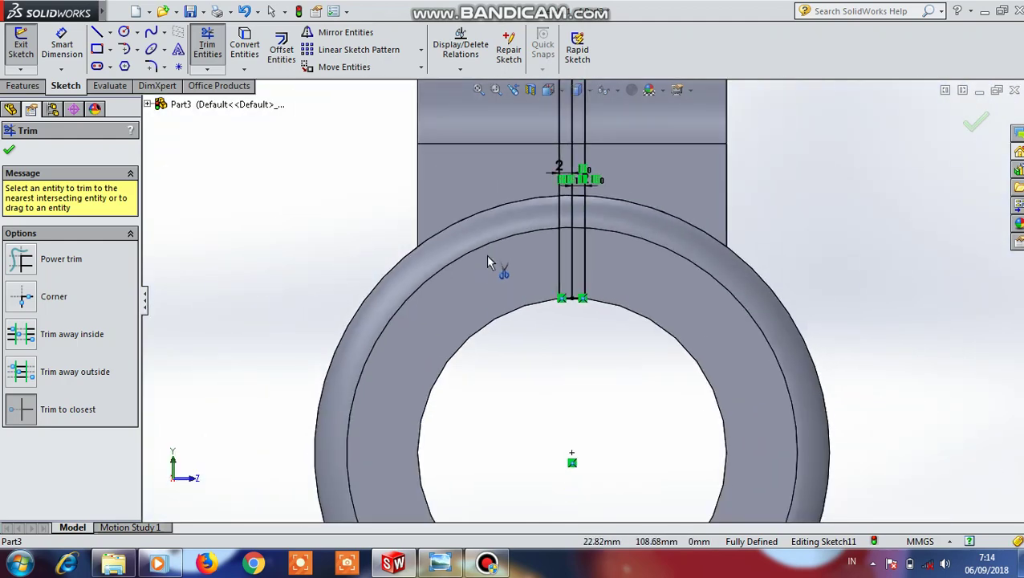
scroll(485, 255, "up", 2)
key("Escape")
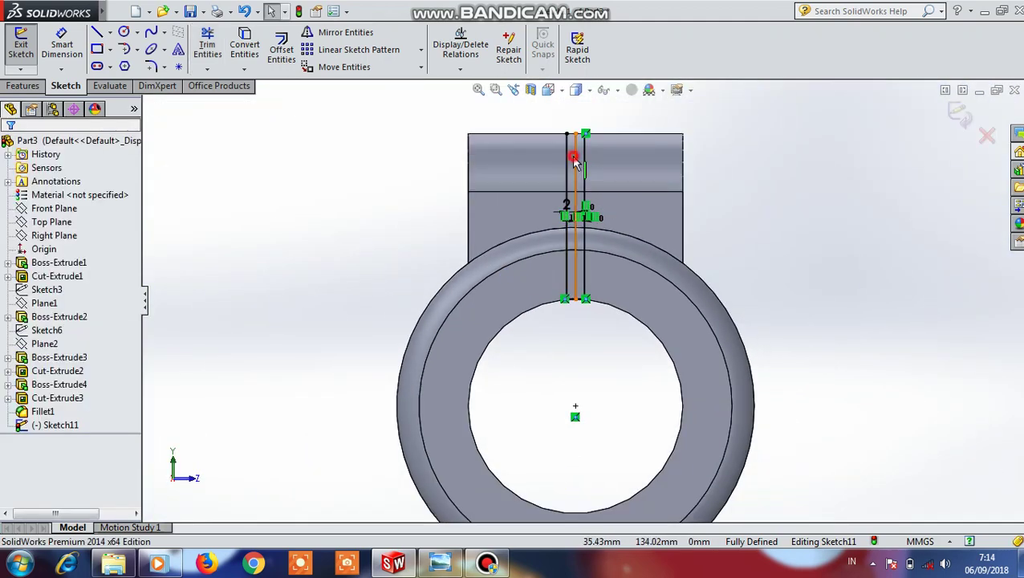
Delete the middle construction line from the slit sketch.
left_click(567, 158)
right_click(569, 154)
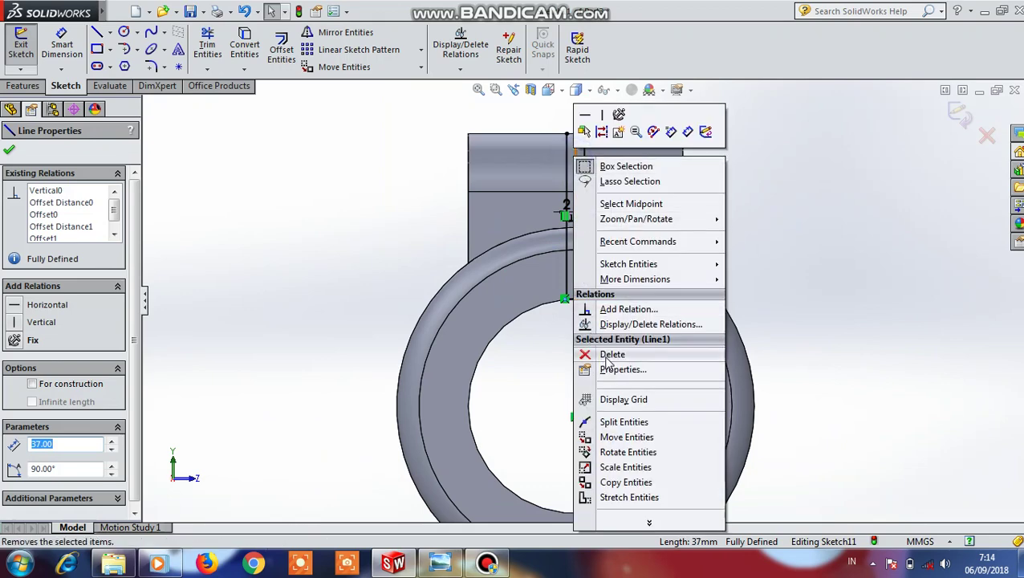
left_click(612, 354)
left_click(95, 36)
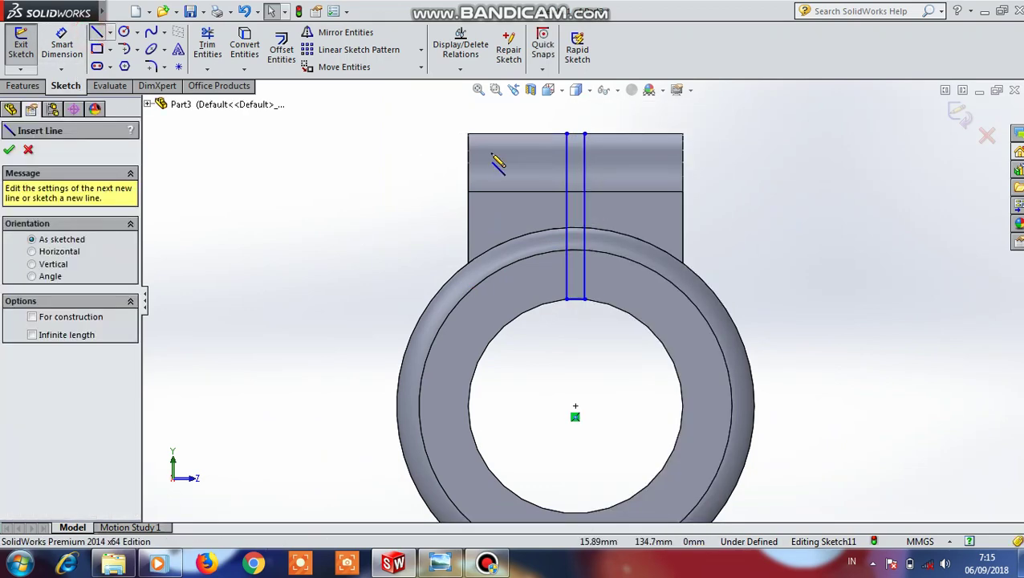
scroll(581, 143, "down", 3)
left_click(567, 179)
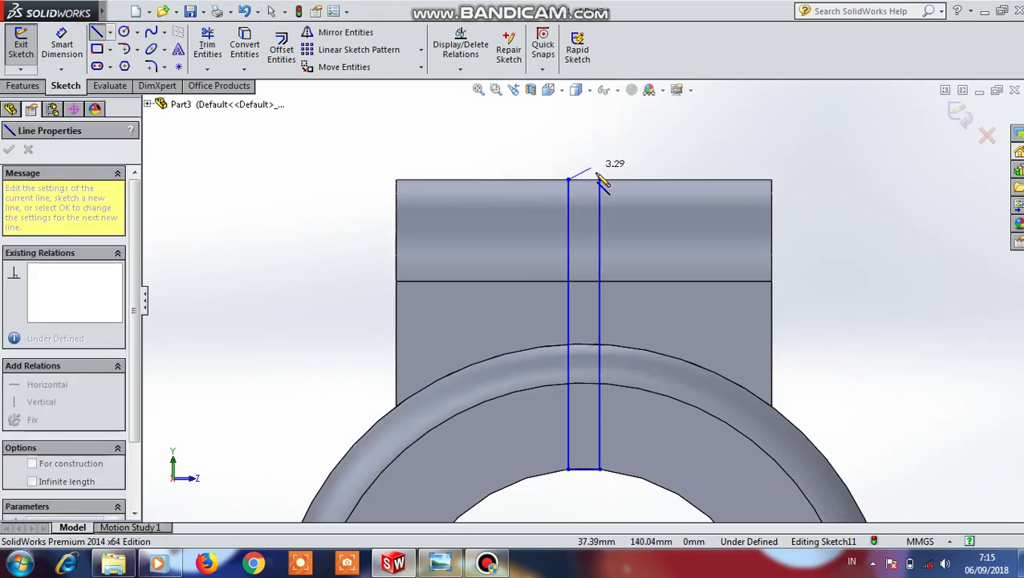
key("Escape")
key("Escape")
scroll(590, 210, "down", 3)
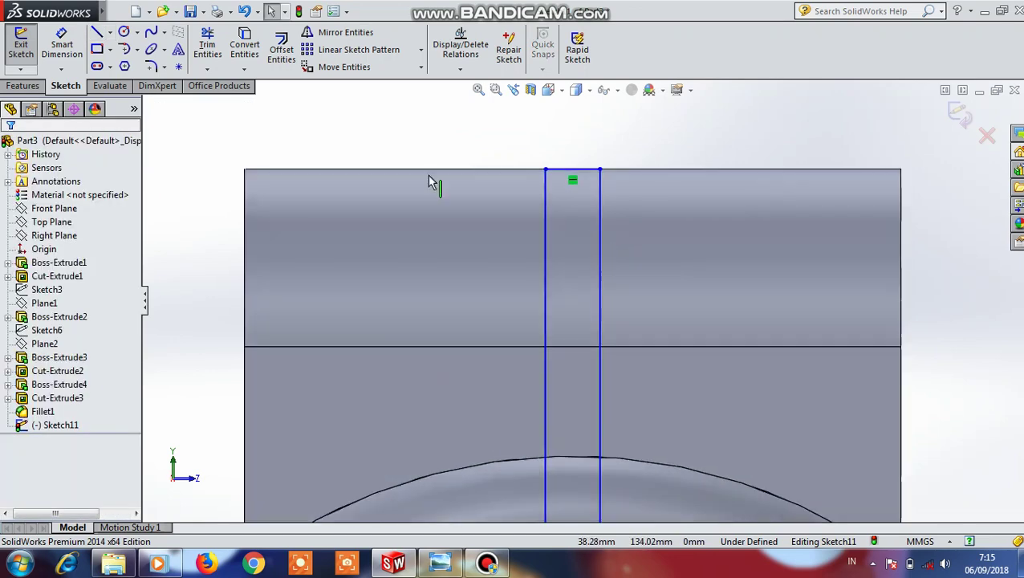
left_click(24, 86)
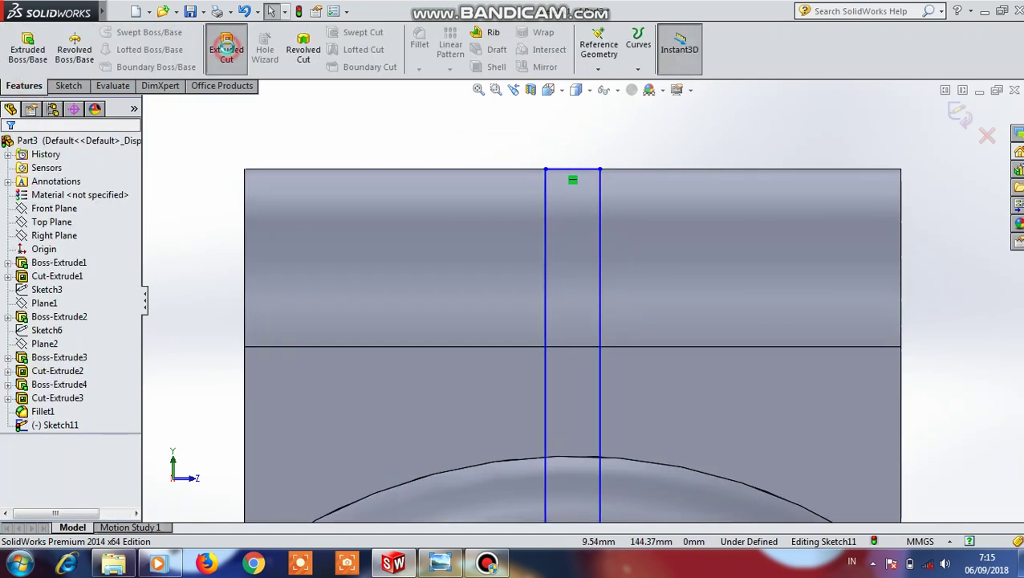
Cut the narrow Sketch11 slit 54 mm deep as a blind extruded cut.
left_click(227, 48)
scroll(575, 245, "up", 2)
scroll(575, 245, "up", 2)
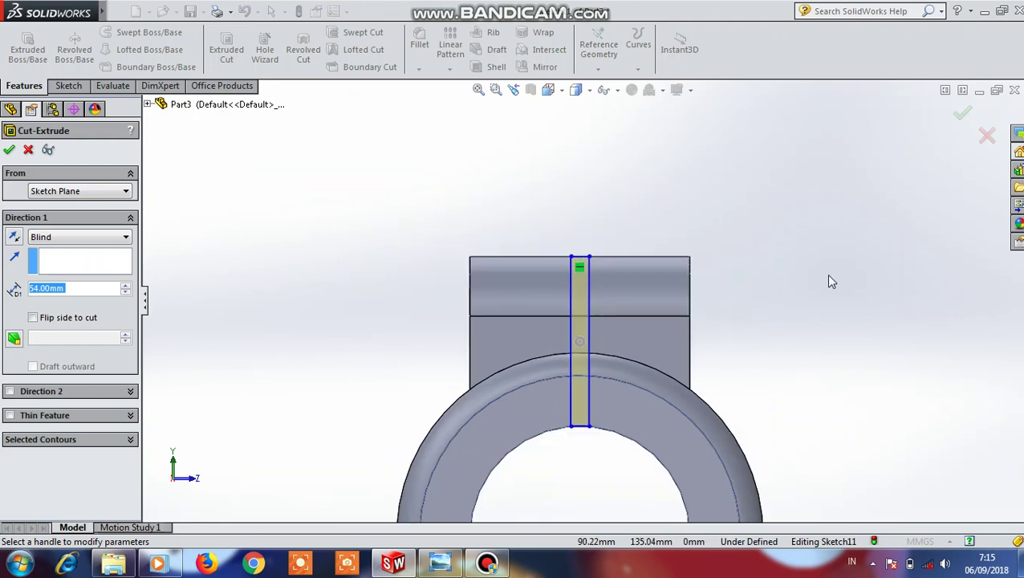
middle_click_drag(826, 277, 730, 306)
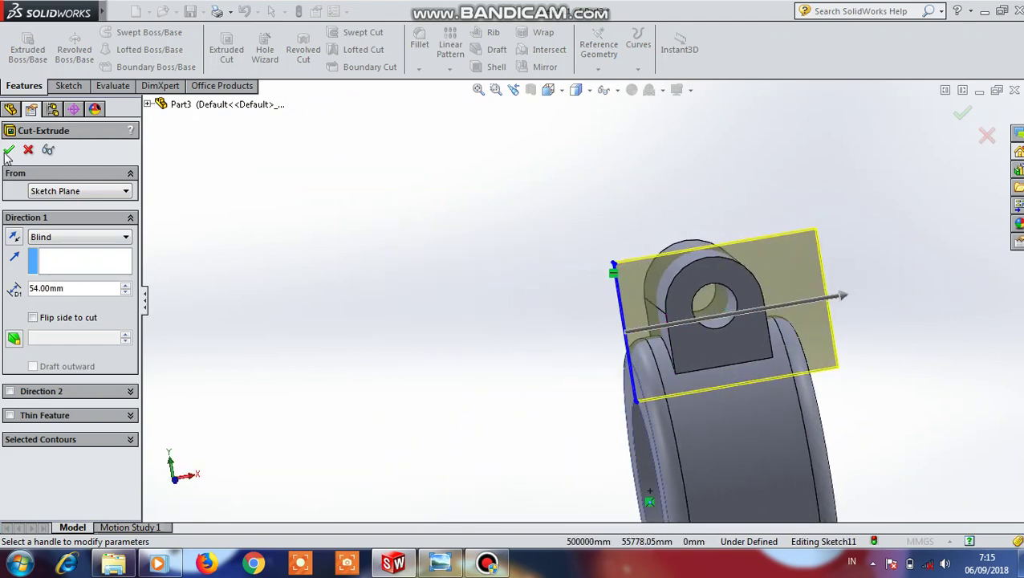
left_click(8, 151)
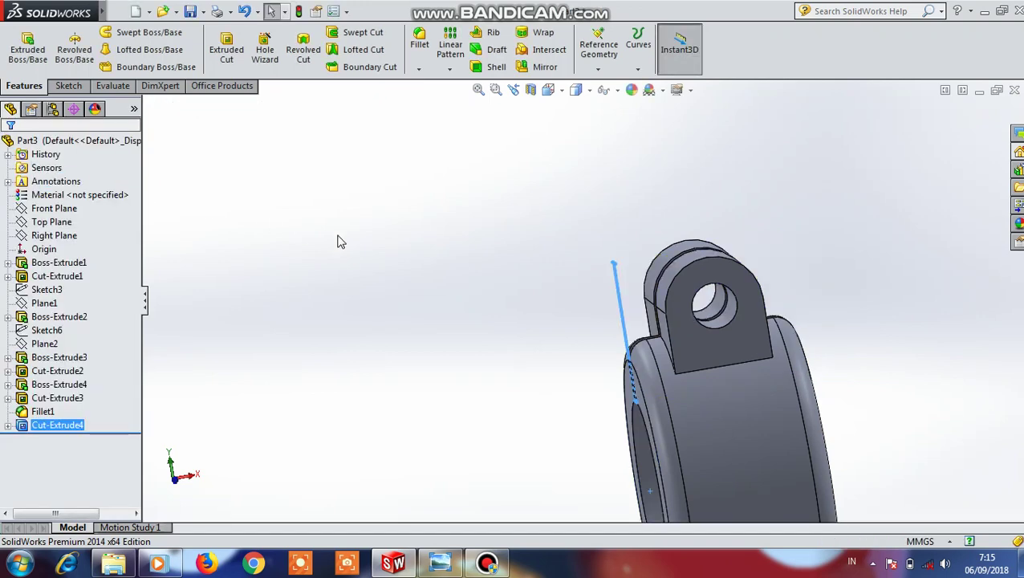
left_click(338, 238)
left_click(548, 89)
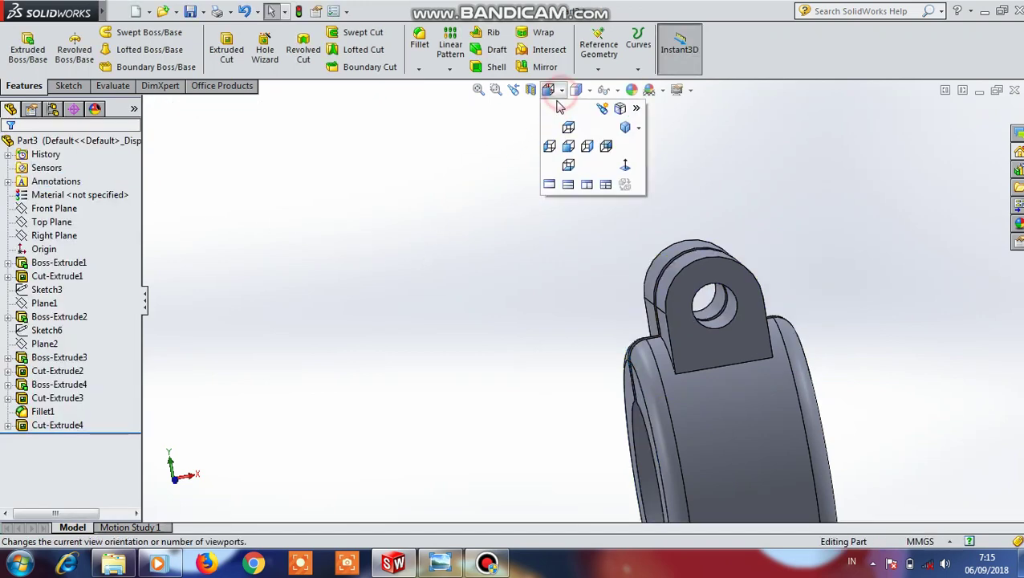
left_click(564, 153)
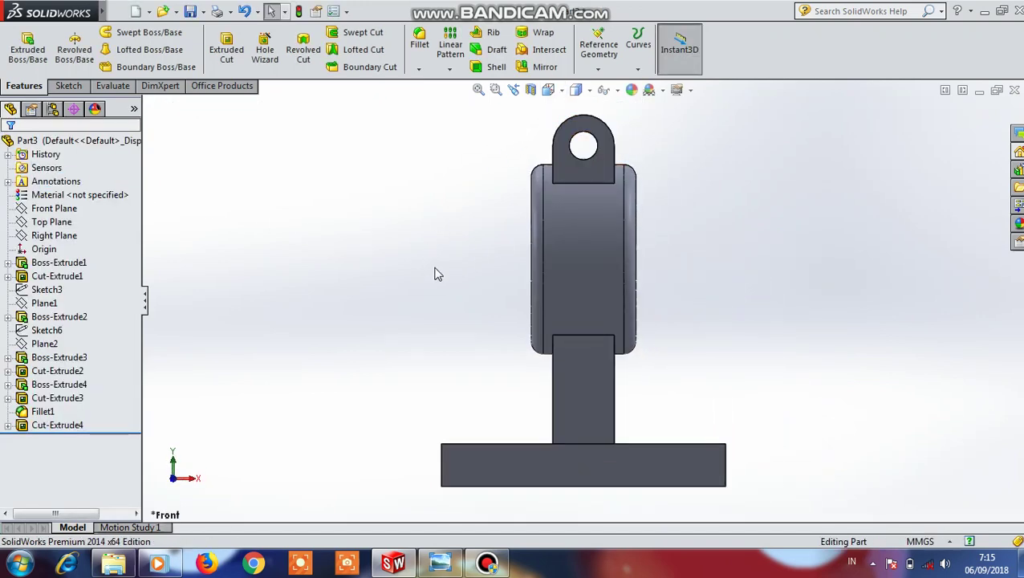
middle_click_drag(439, 265, 522, 261)
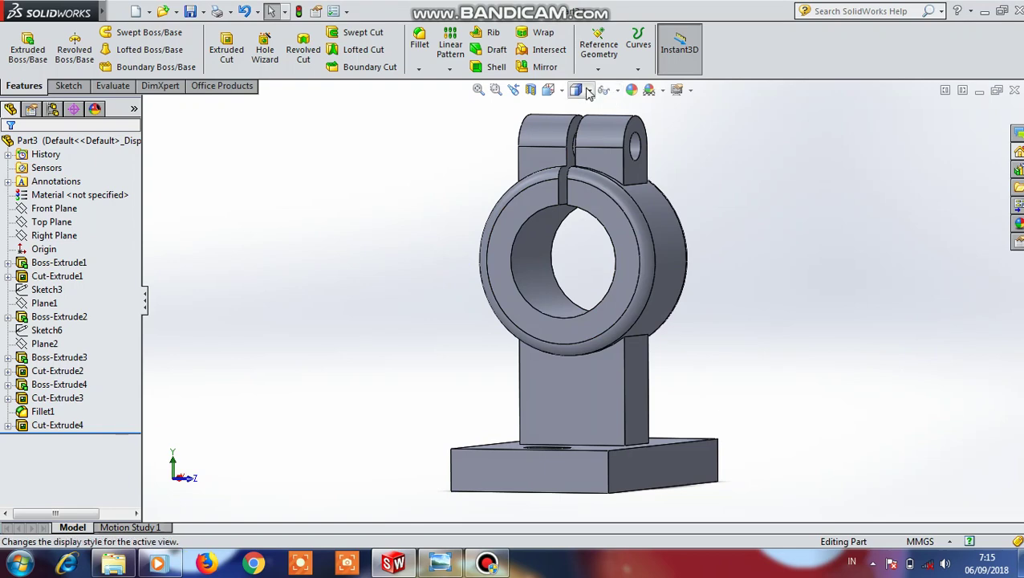
left_click(551, 90)
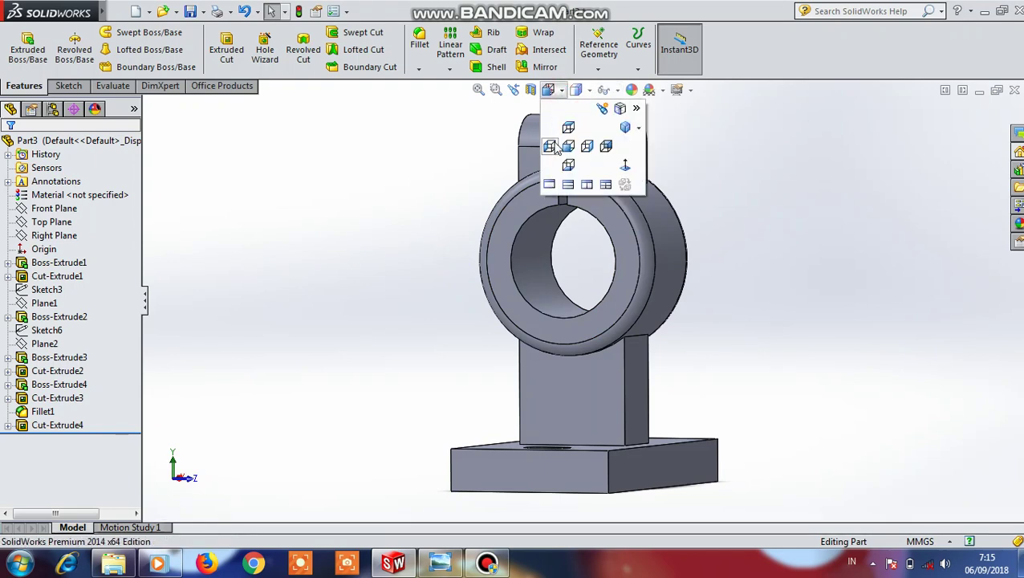
left_click(554, 146)
mouse_move(448, 171)
middle_mouse_down()
mouse_move(501, 181)
mouse_move(501, 192)
mouse_move(475, 217)
mouse_move(391, 240)
mouse_move(281, 304)
mouse_move(297, 256)
middle_mouse_up()
left_click(548, 89)
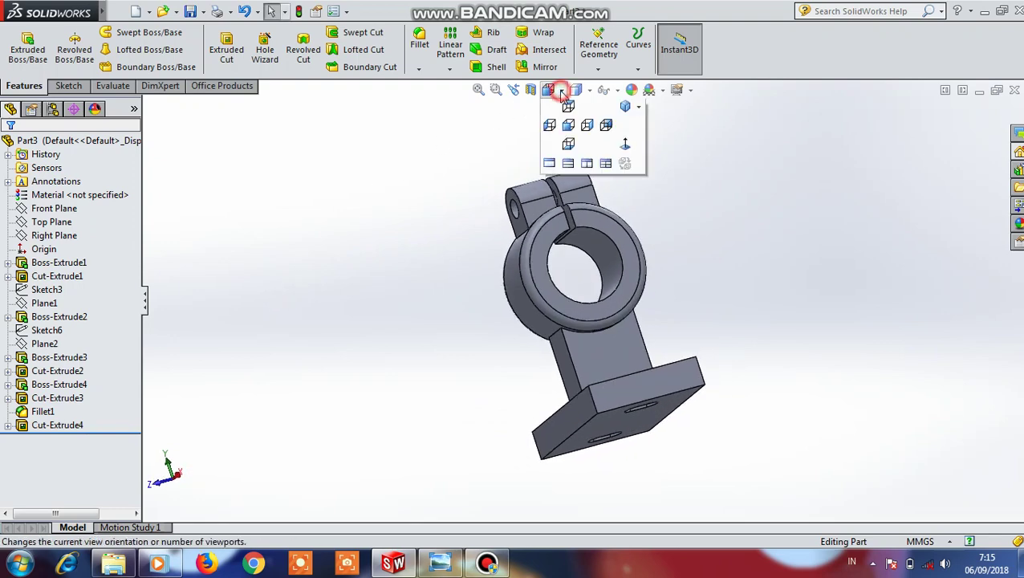
left_click(566, 128)
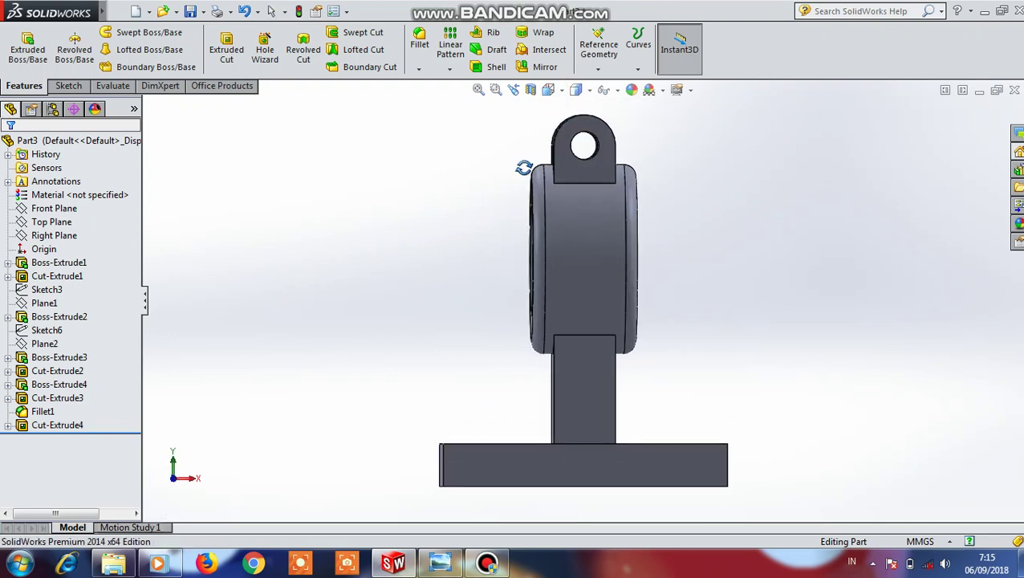
mouse_move(526, 167)
middle_mouse_down()
mouse_move(545, 181)
mouse_move(551, 221)
middle_mouse_up()
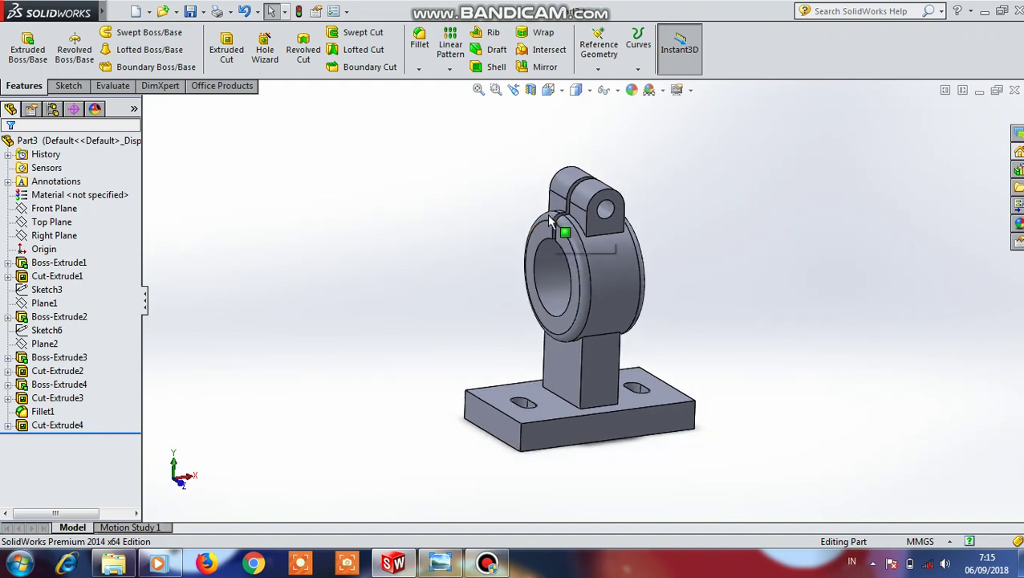
middle_click_drag(658, 233, 667, 239)
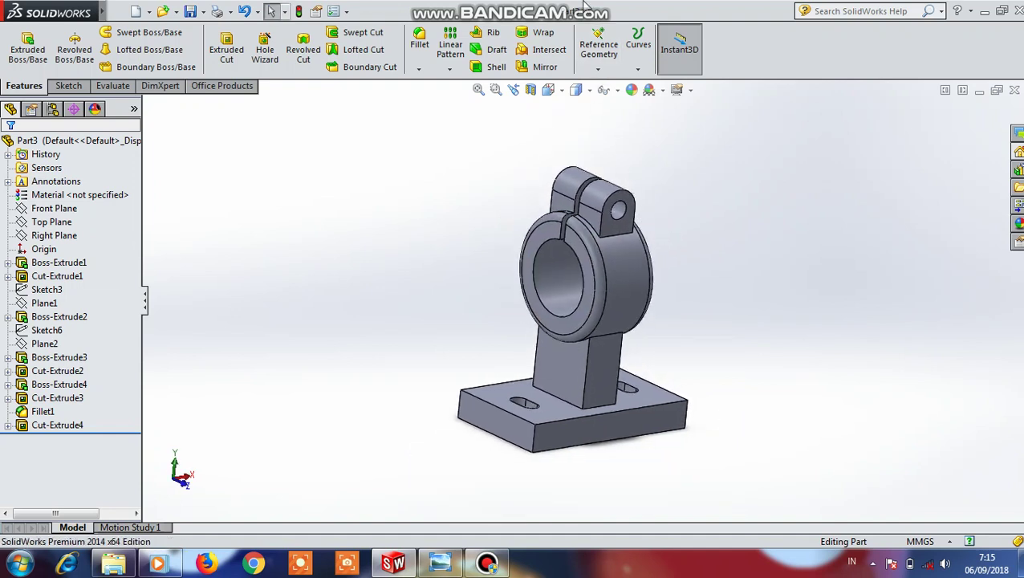